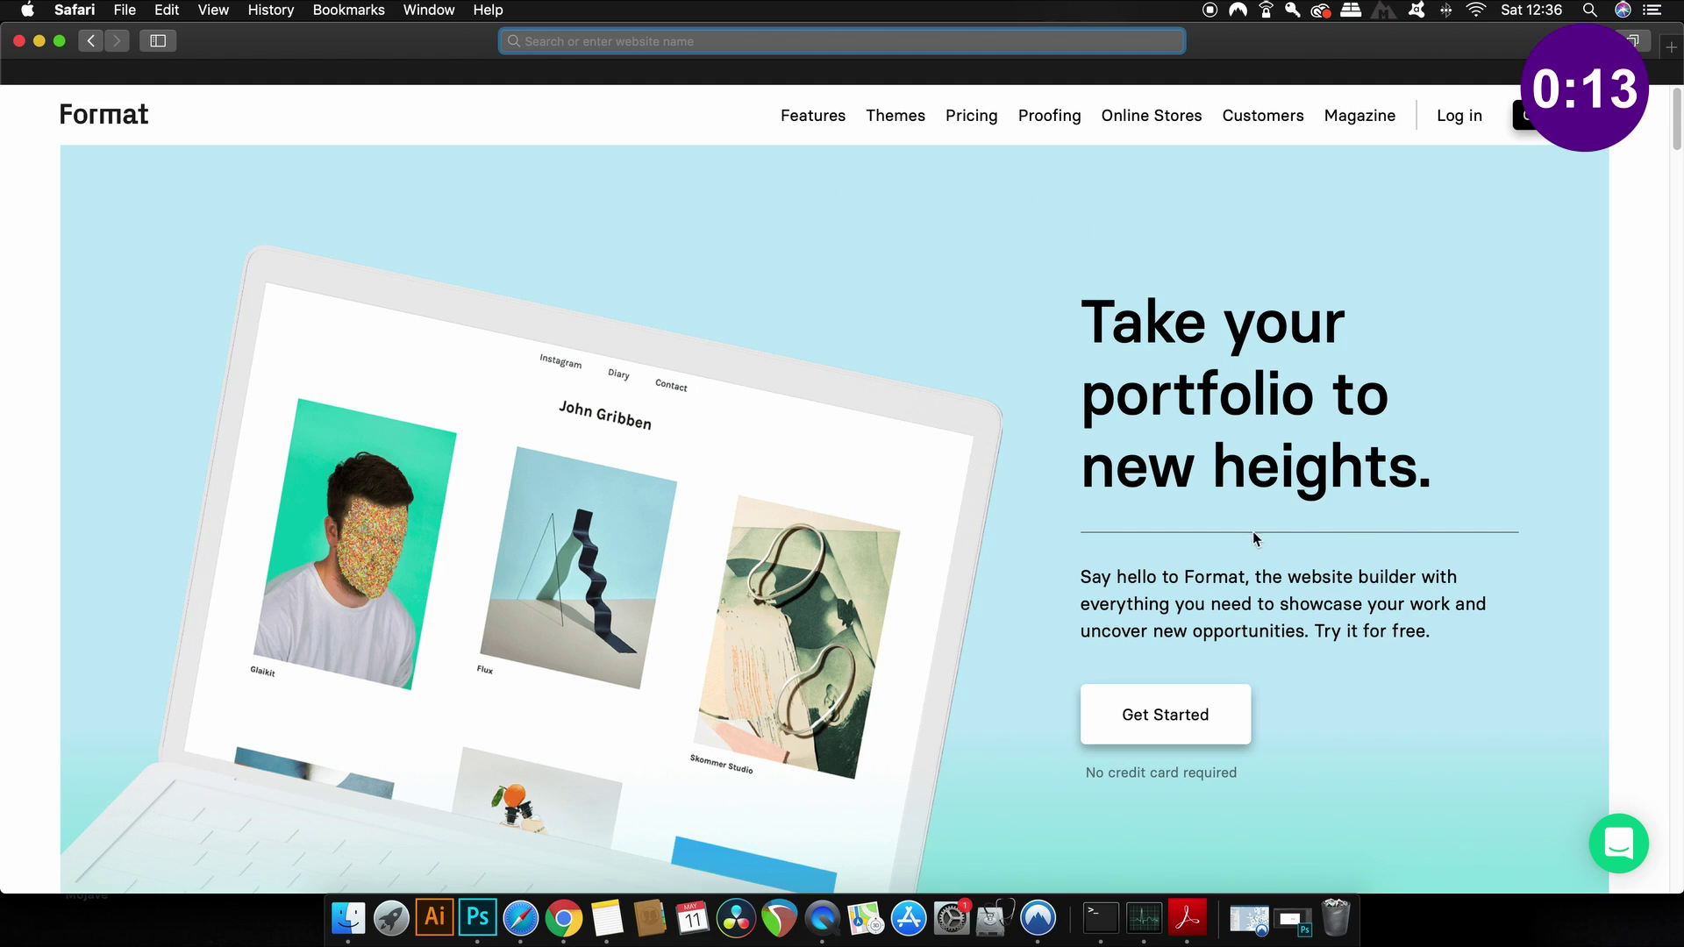
- Scroll the Format homepage past the Themes section to the Browse portfolios showcase
scroll(1169, 479, "down", 3)
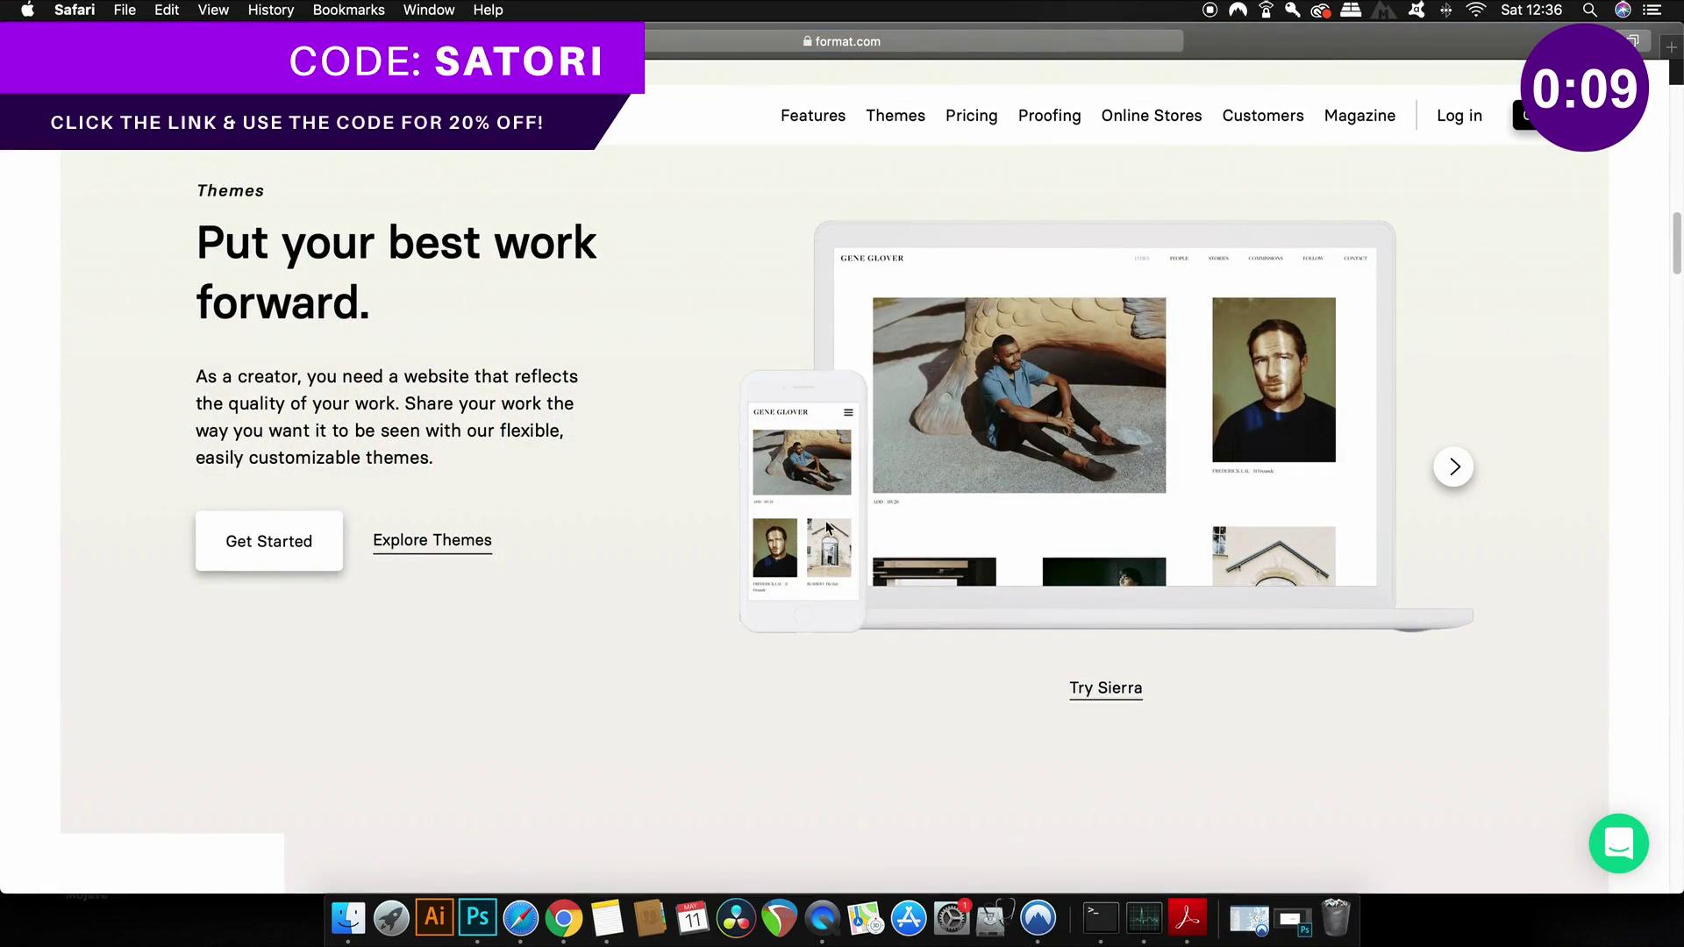
scroll(658, 607, "down", 10)
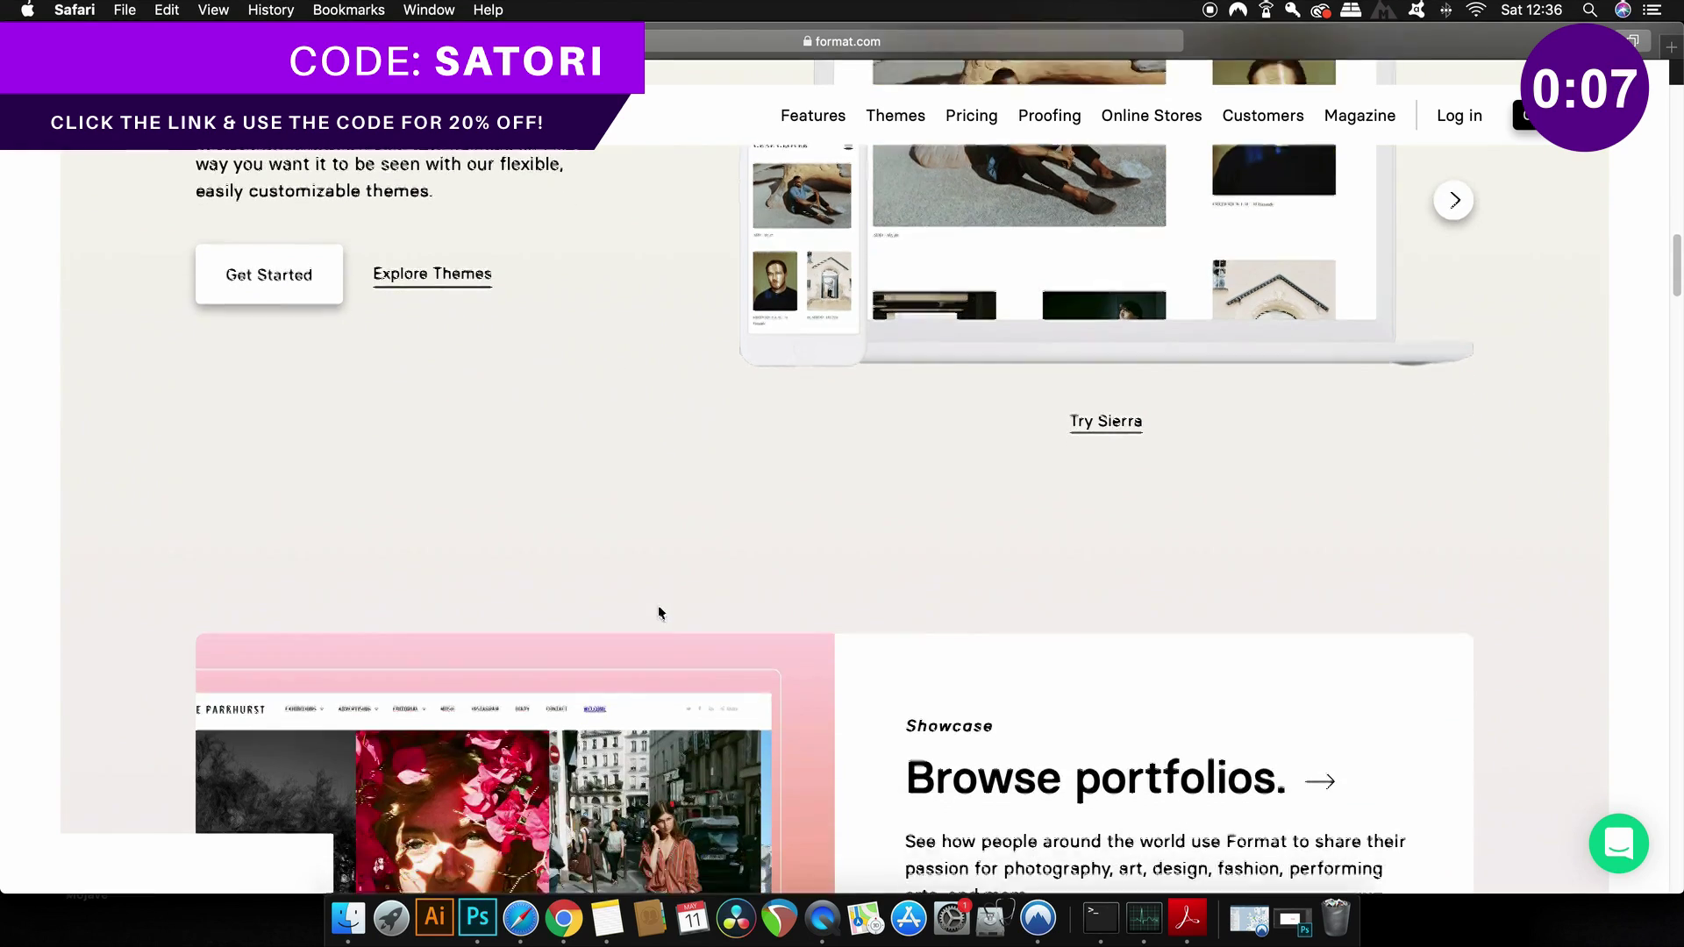
scroll(658, 610, "up", 2)
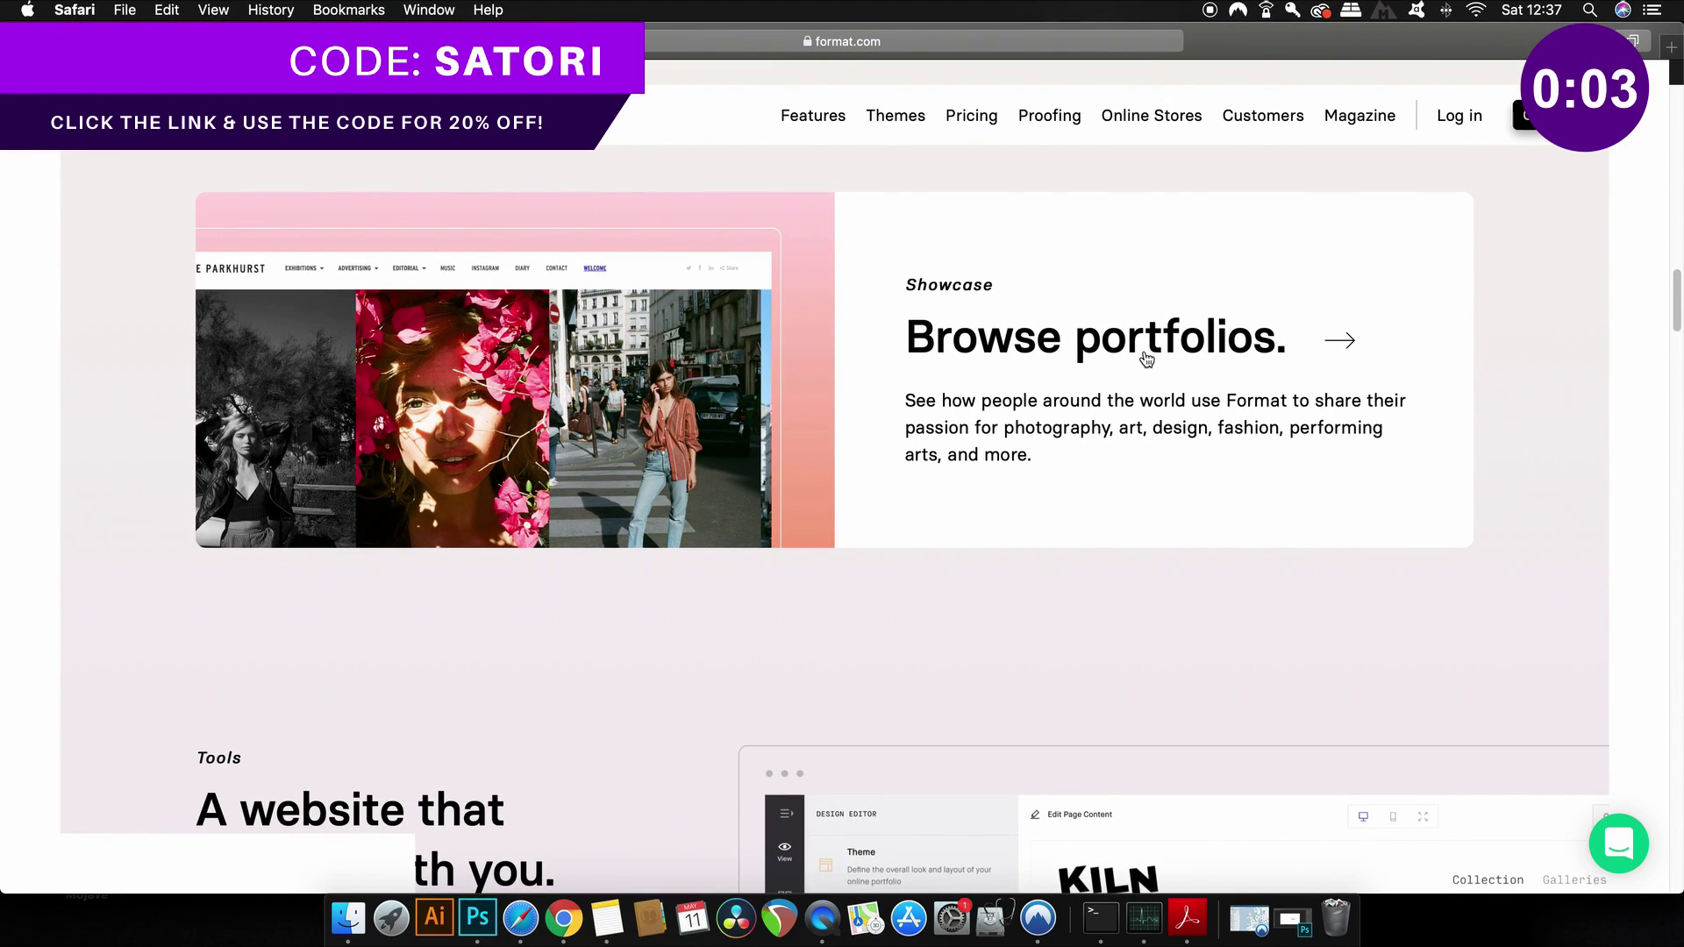
- Open Browse portfolios, then rotate the purple square to 315° into a diamond
left_click(1094, 362)
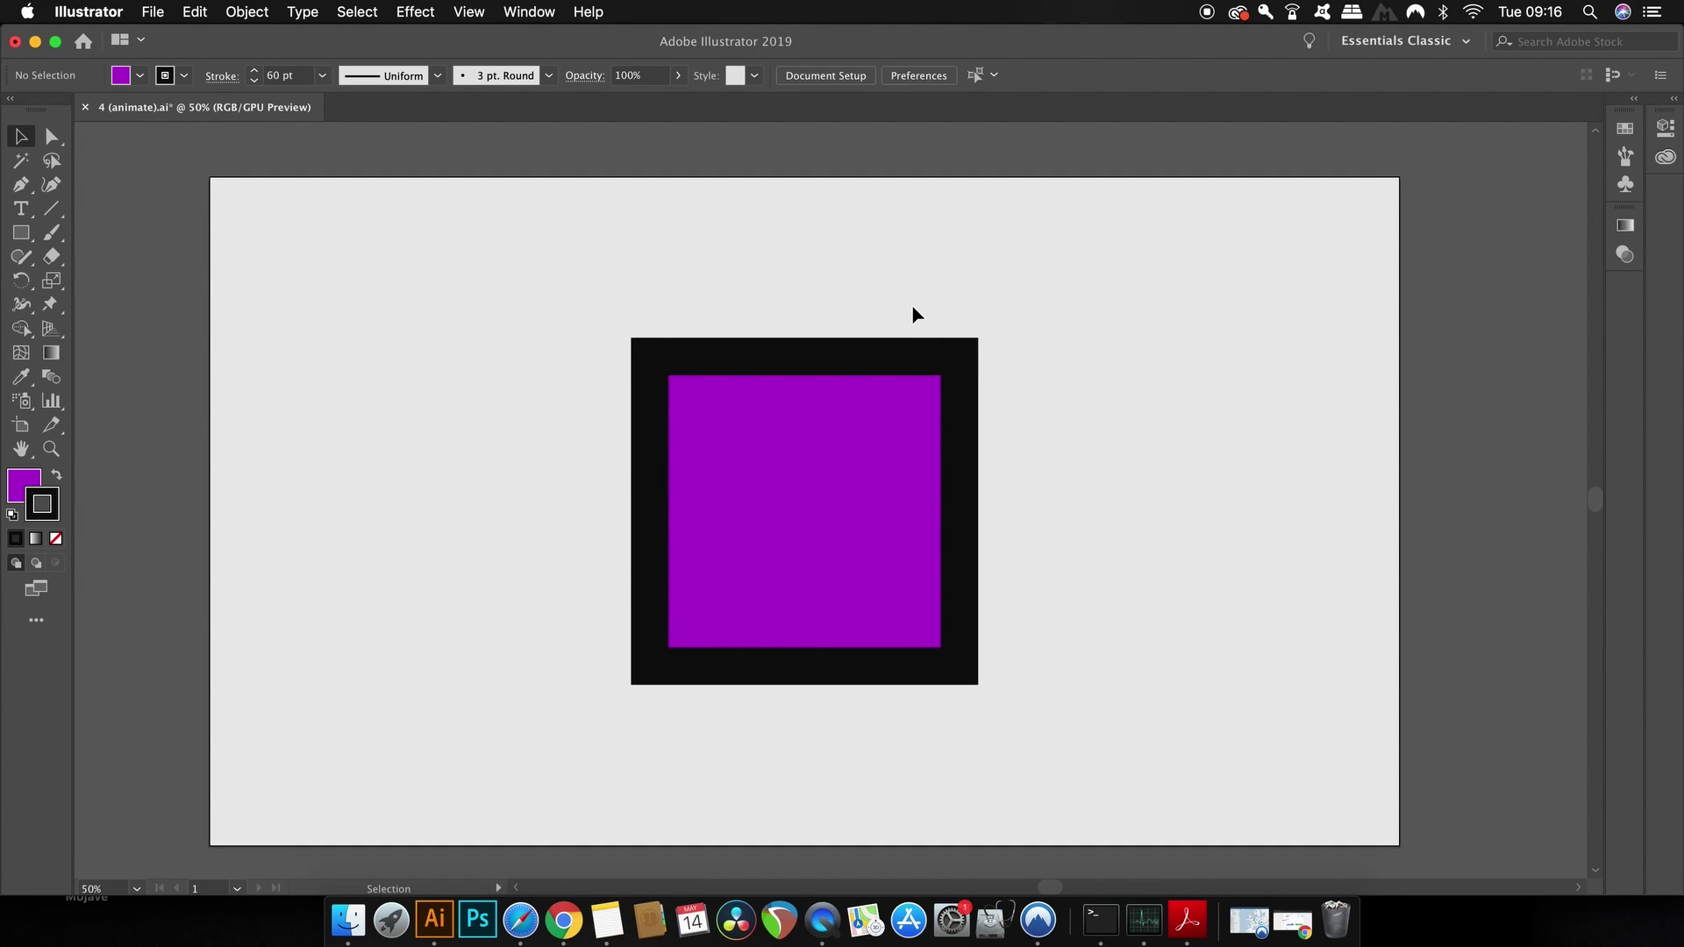
left_click(912, 360)
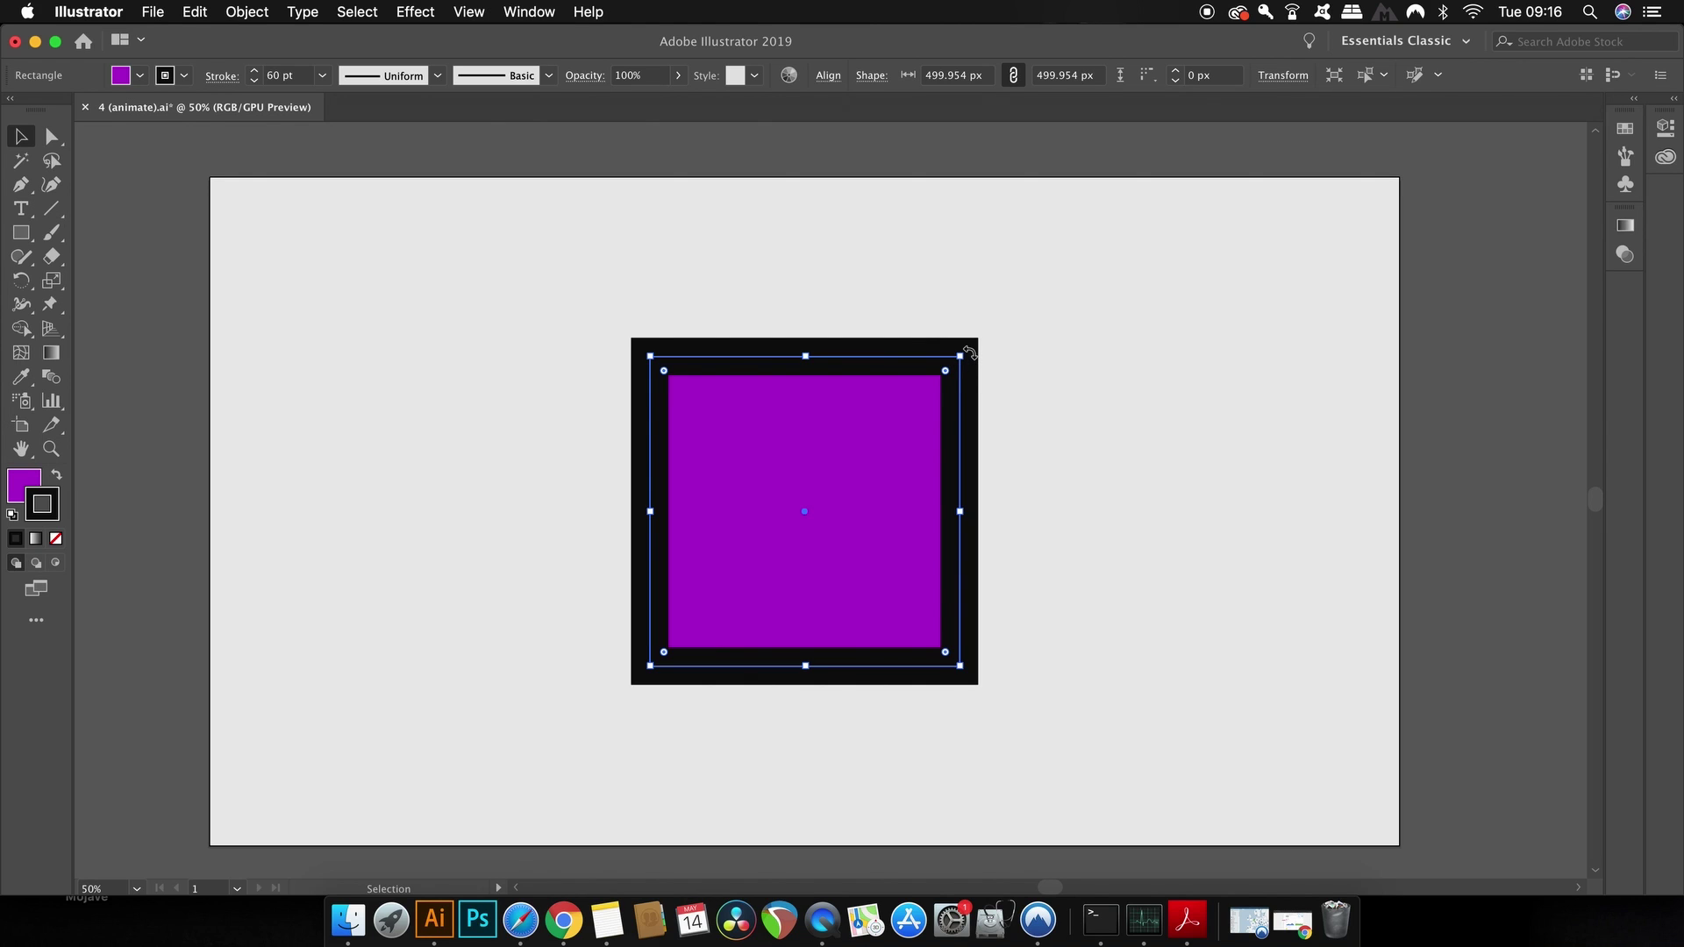
left_click_drag(971, 355, 1068, 516)
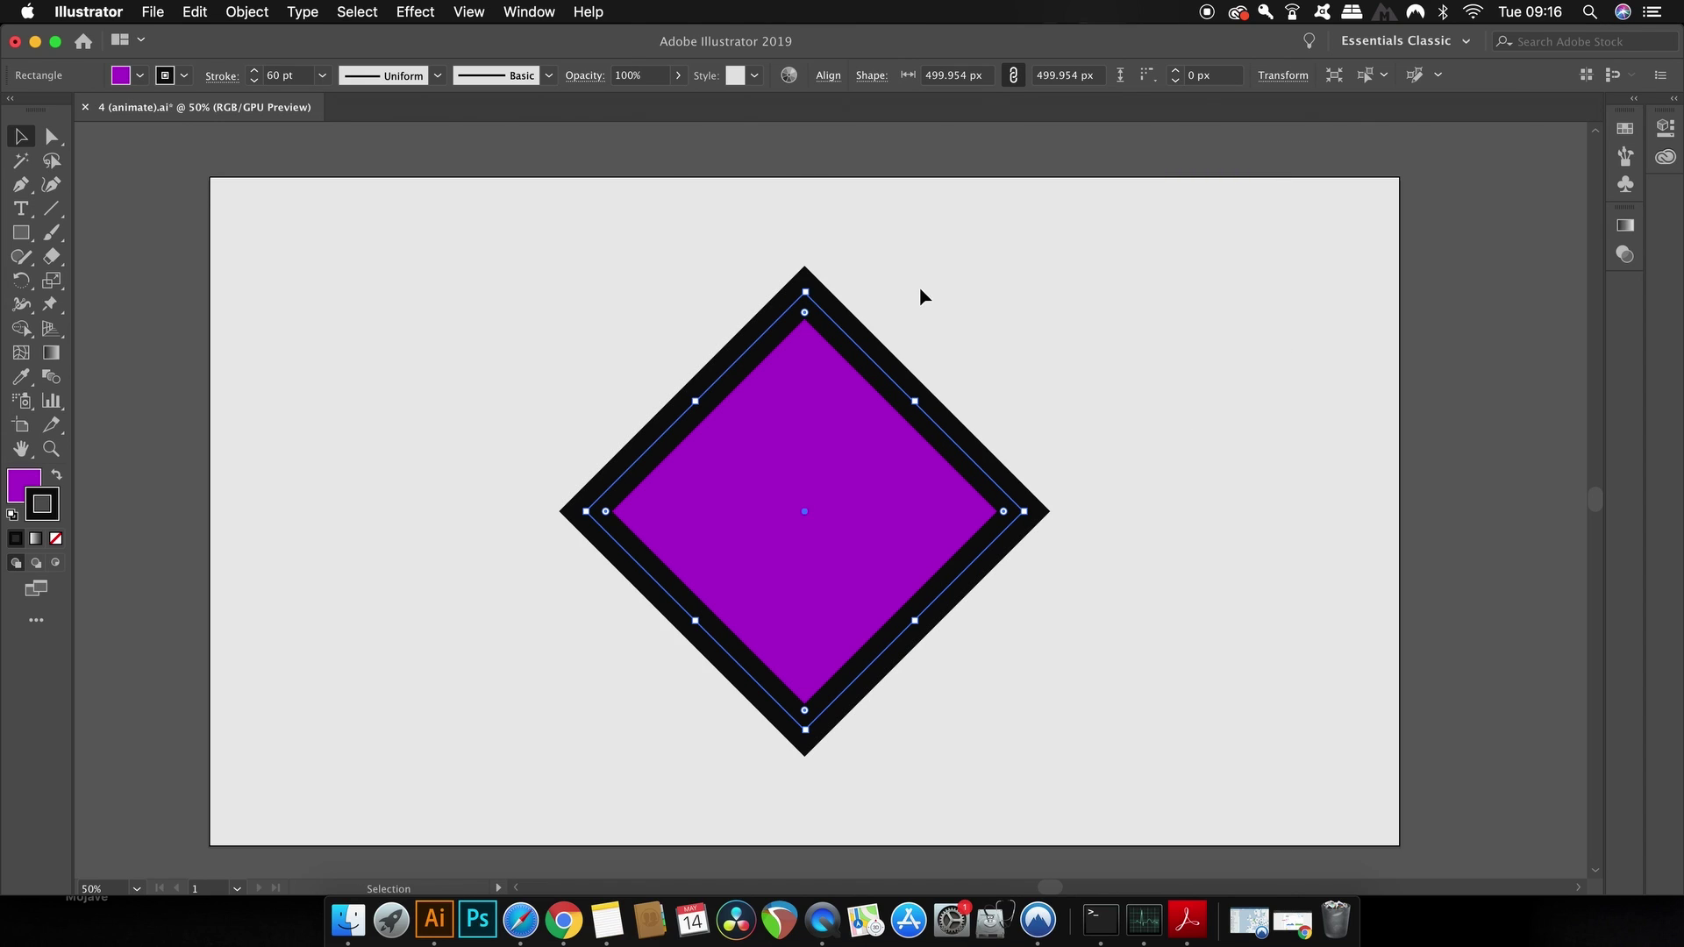
left_click(965, 287)
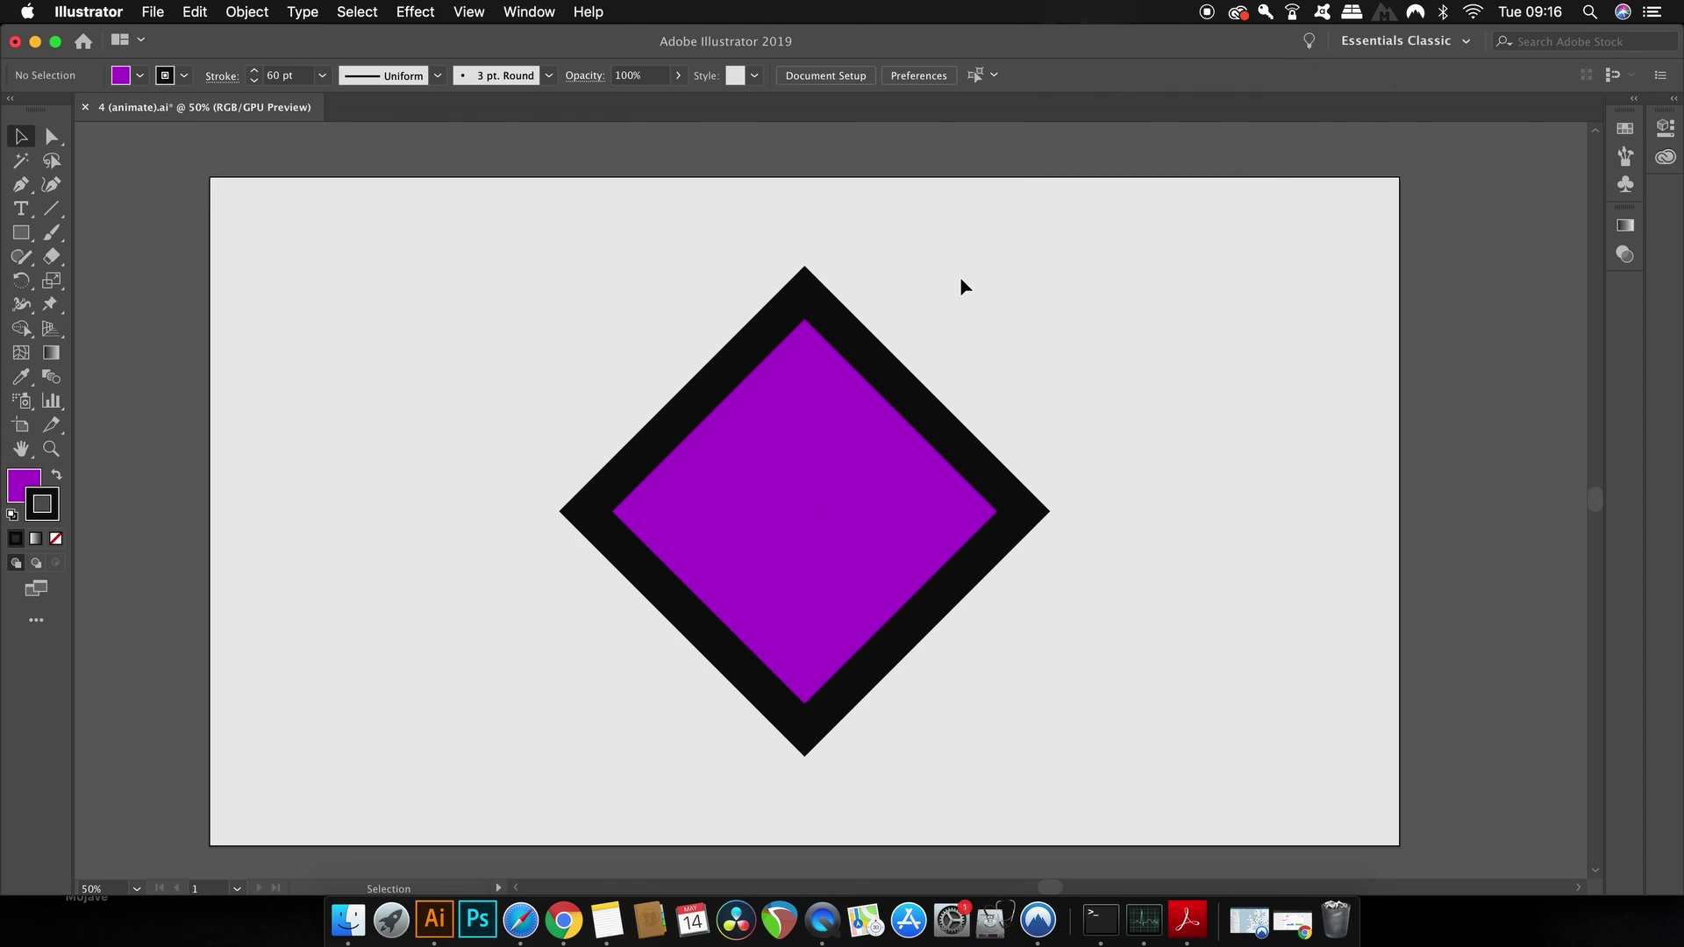
left_click(883, 368)
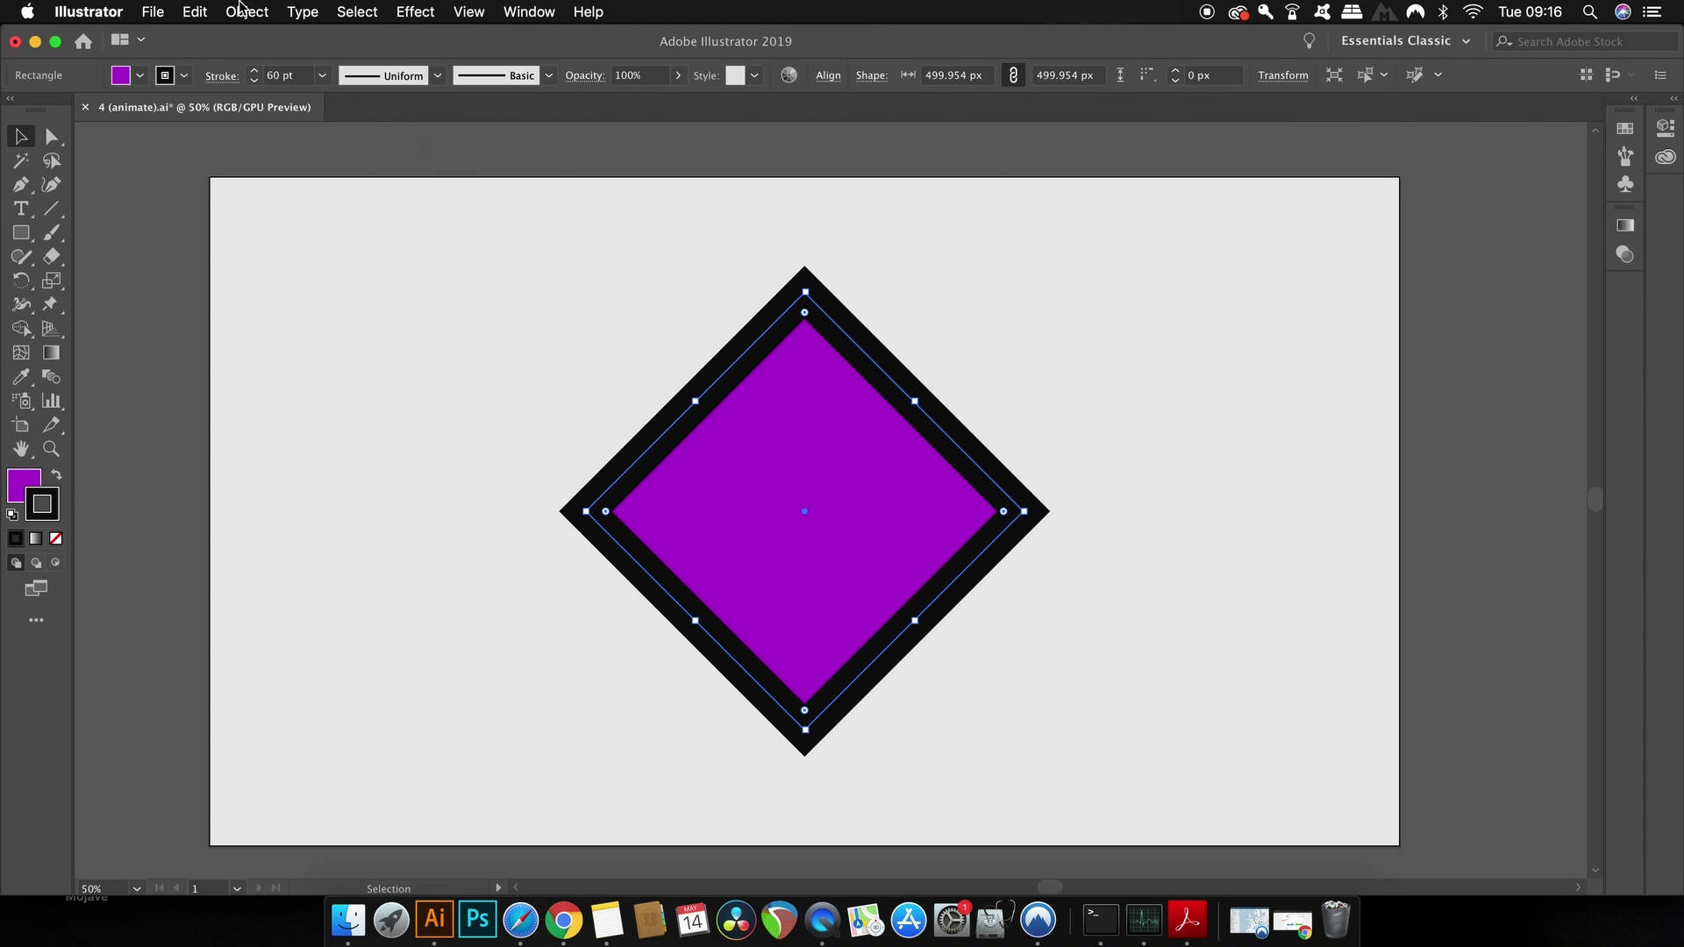
- Expand the diamond's live shape into a plain path and reset its bounding box upright
left_click(244, 12)
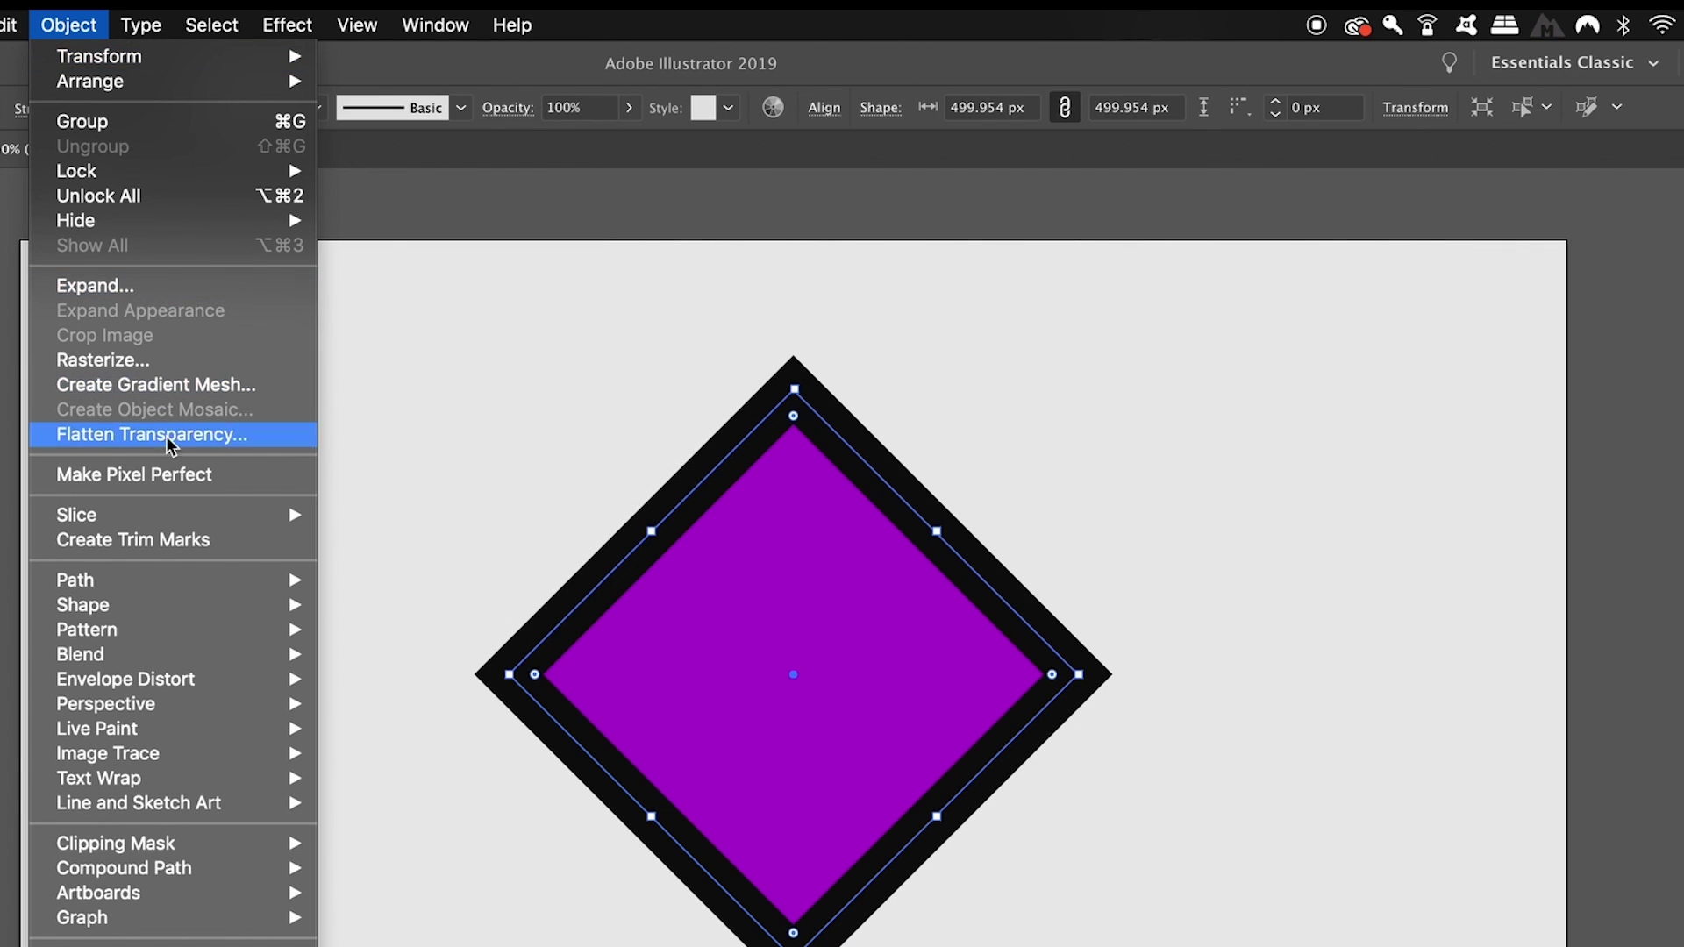
mouse_move(171, 605)
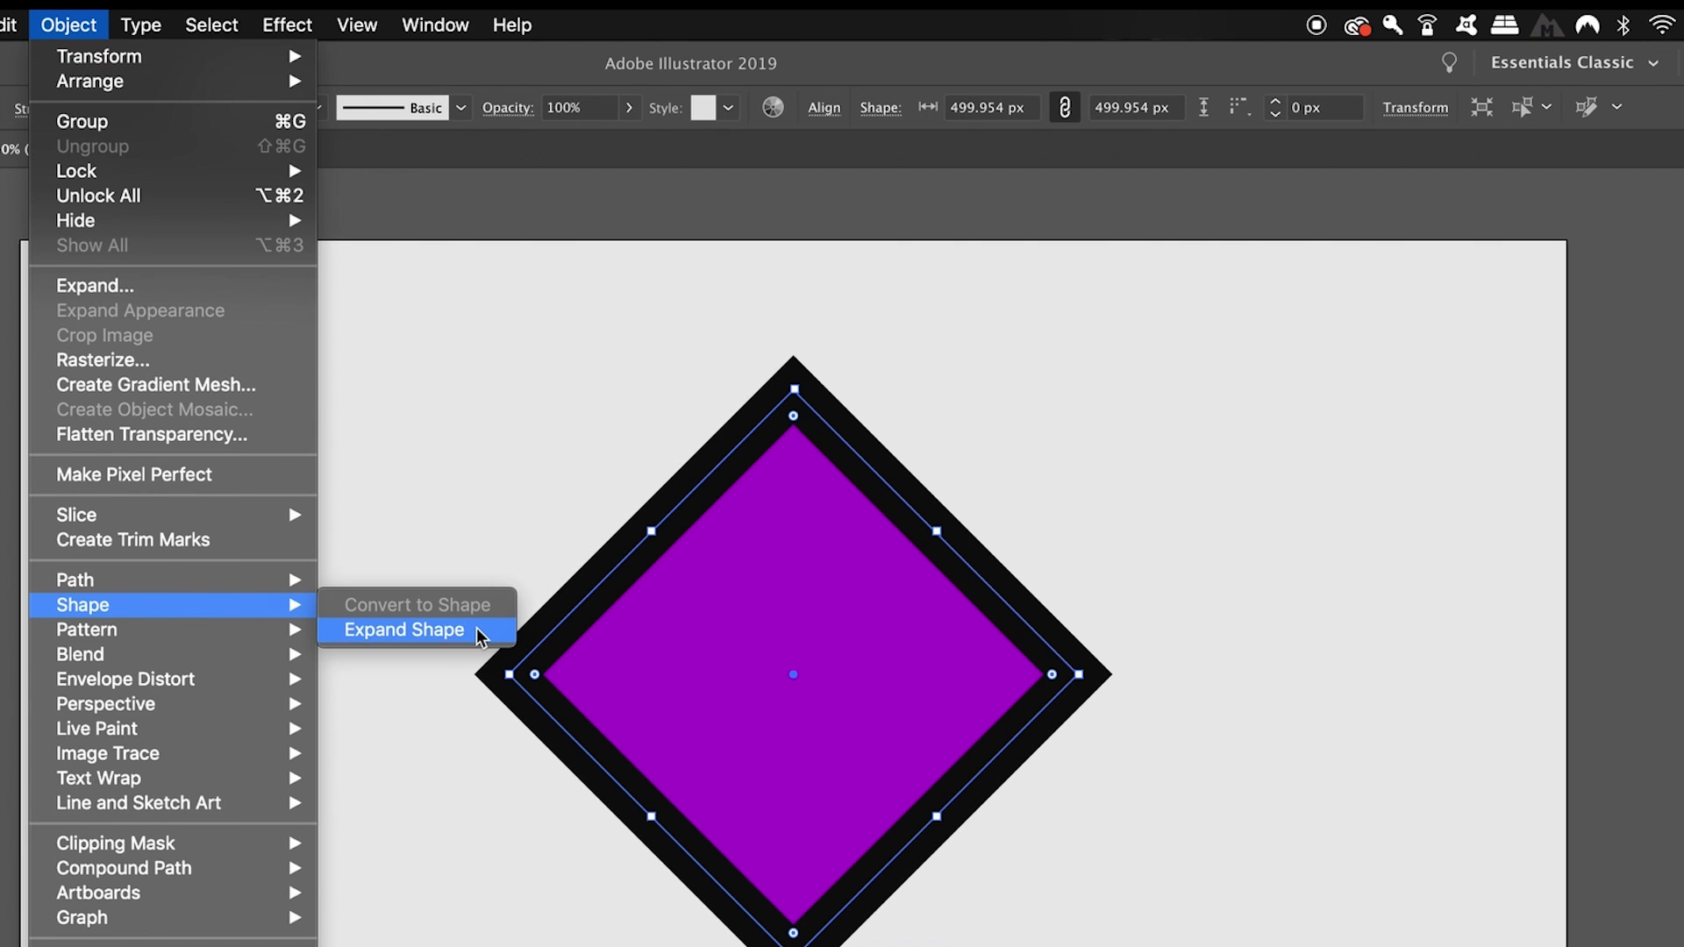
left_click(482, 633)
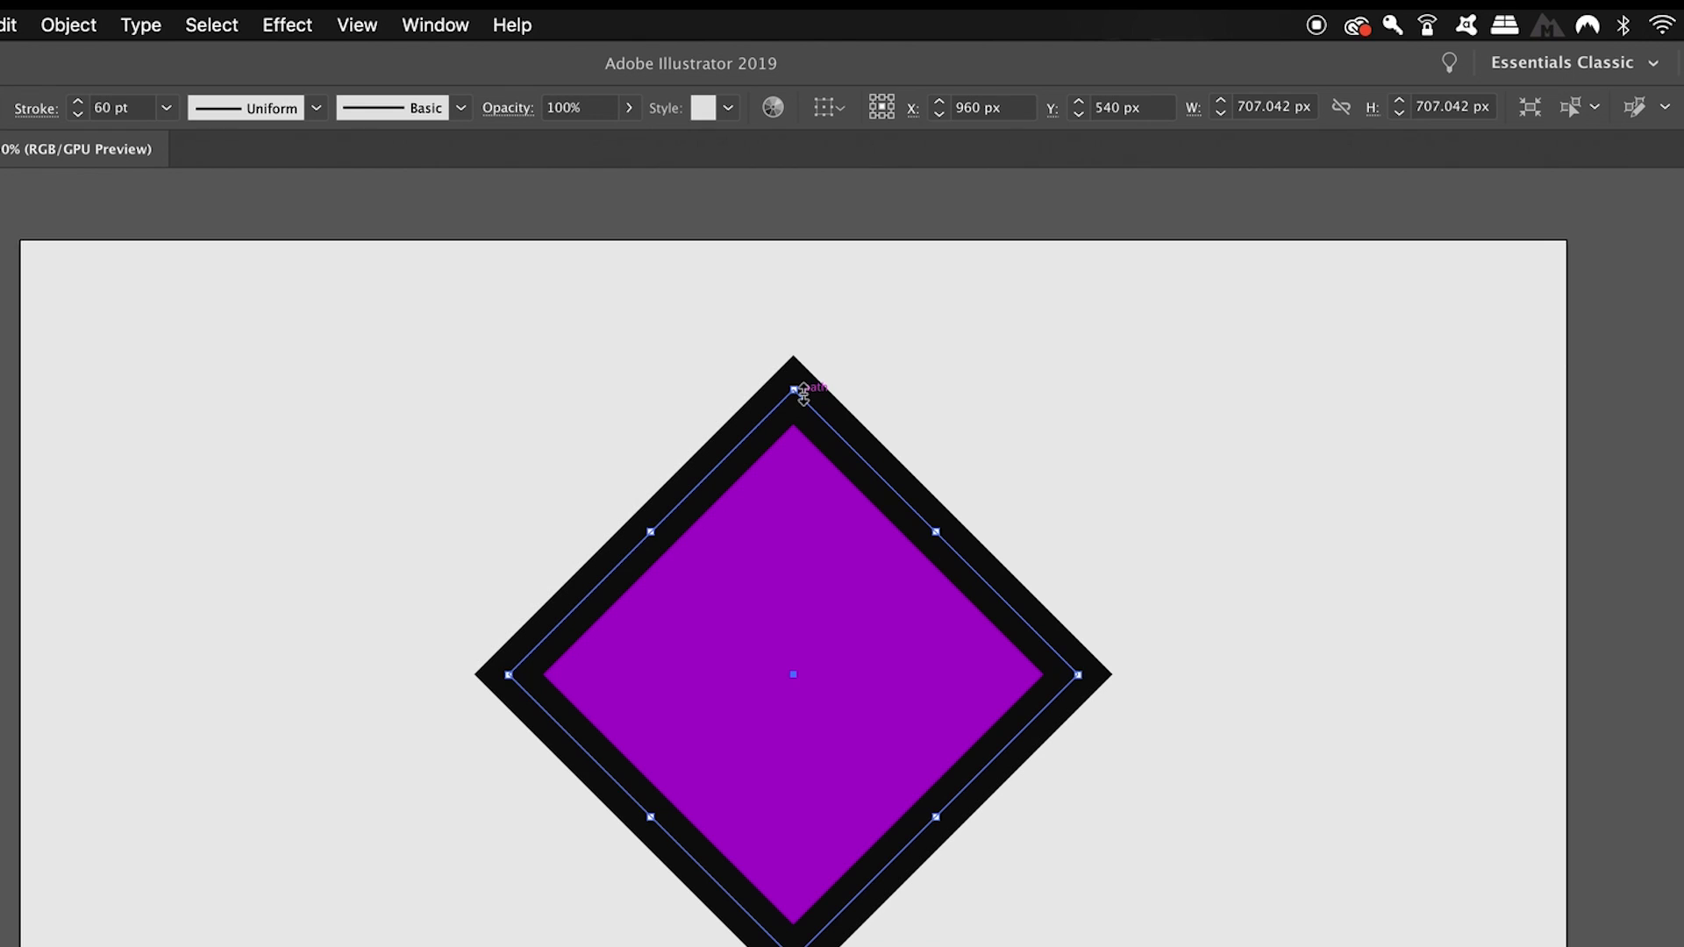
left_click(70, 25)
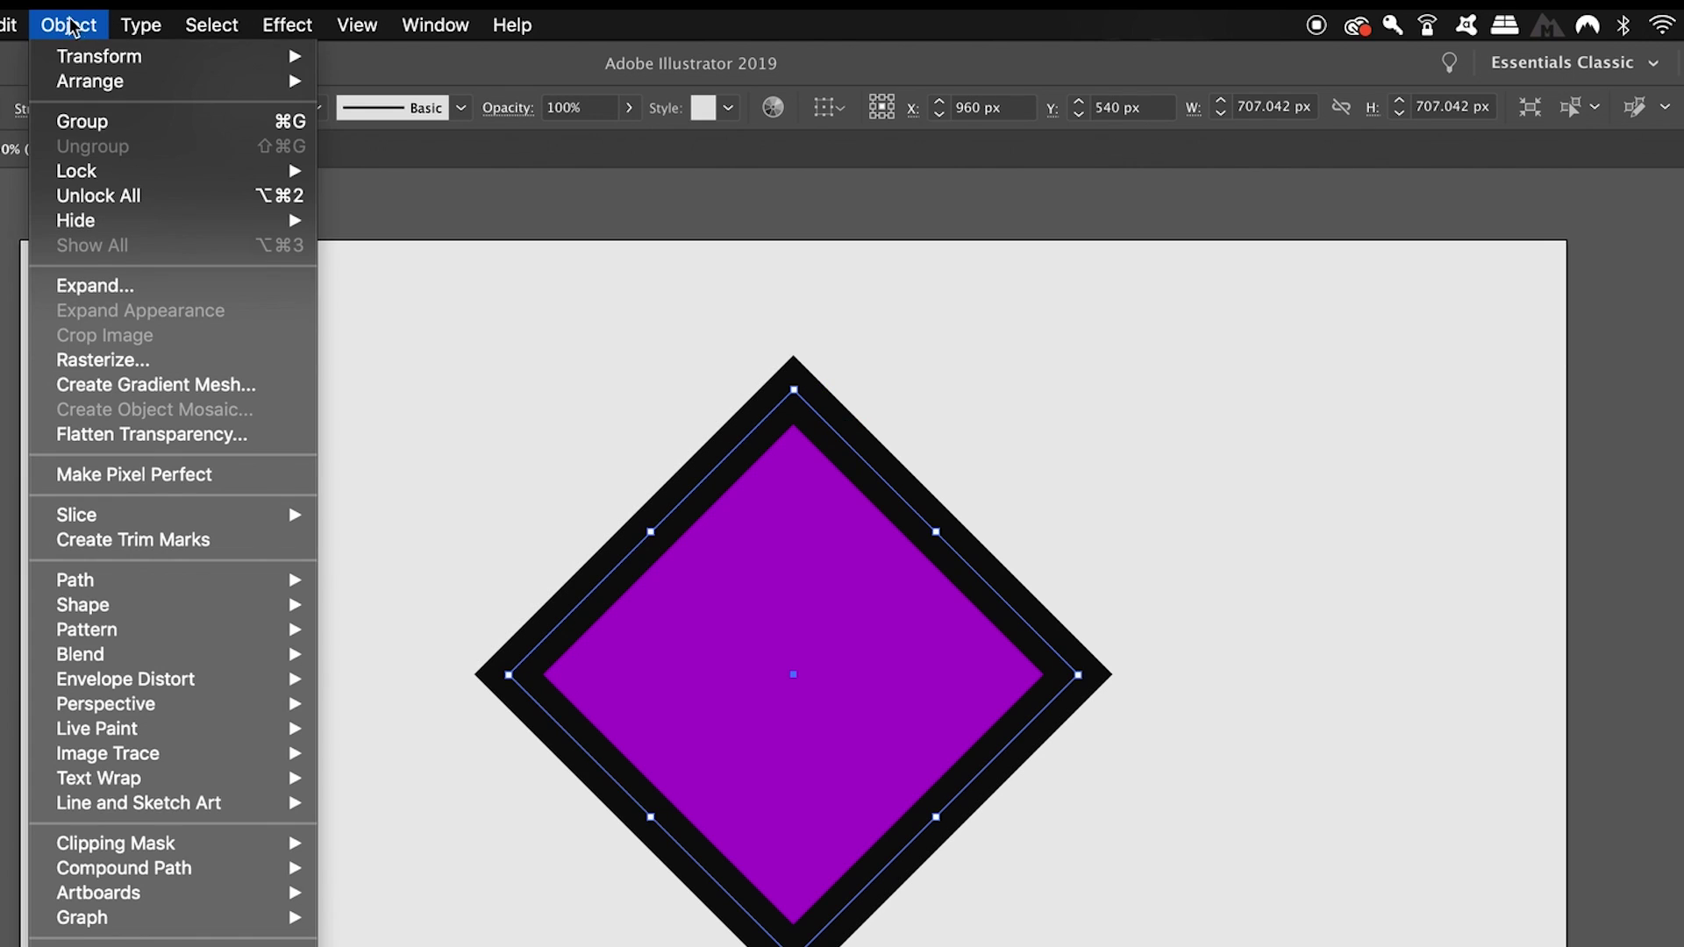
mouse_move(98, 55)
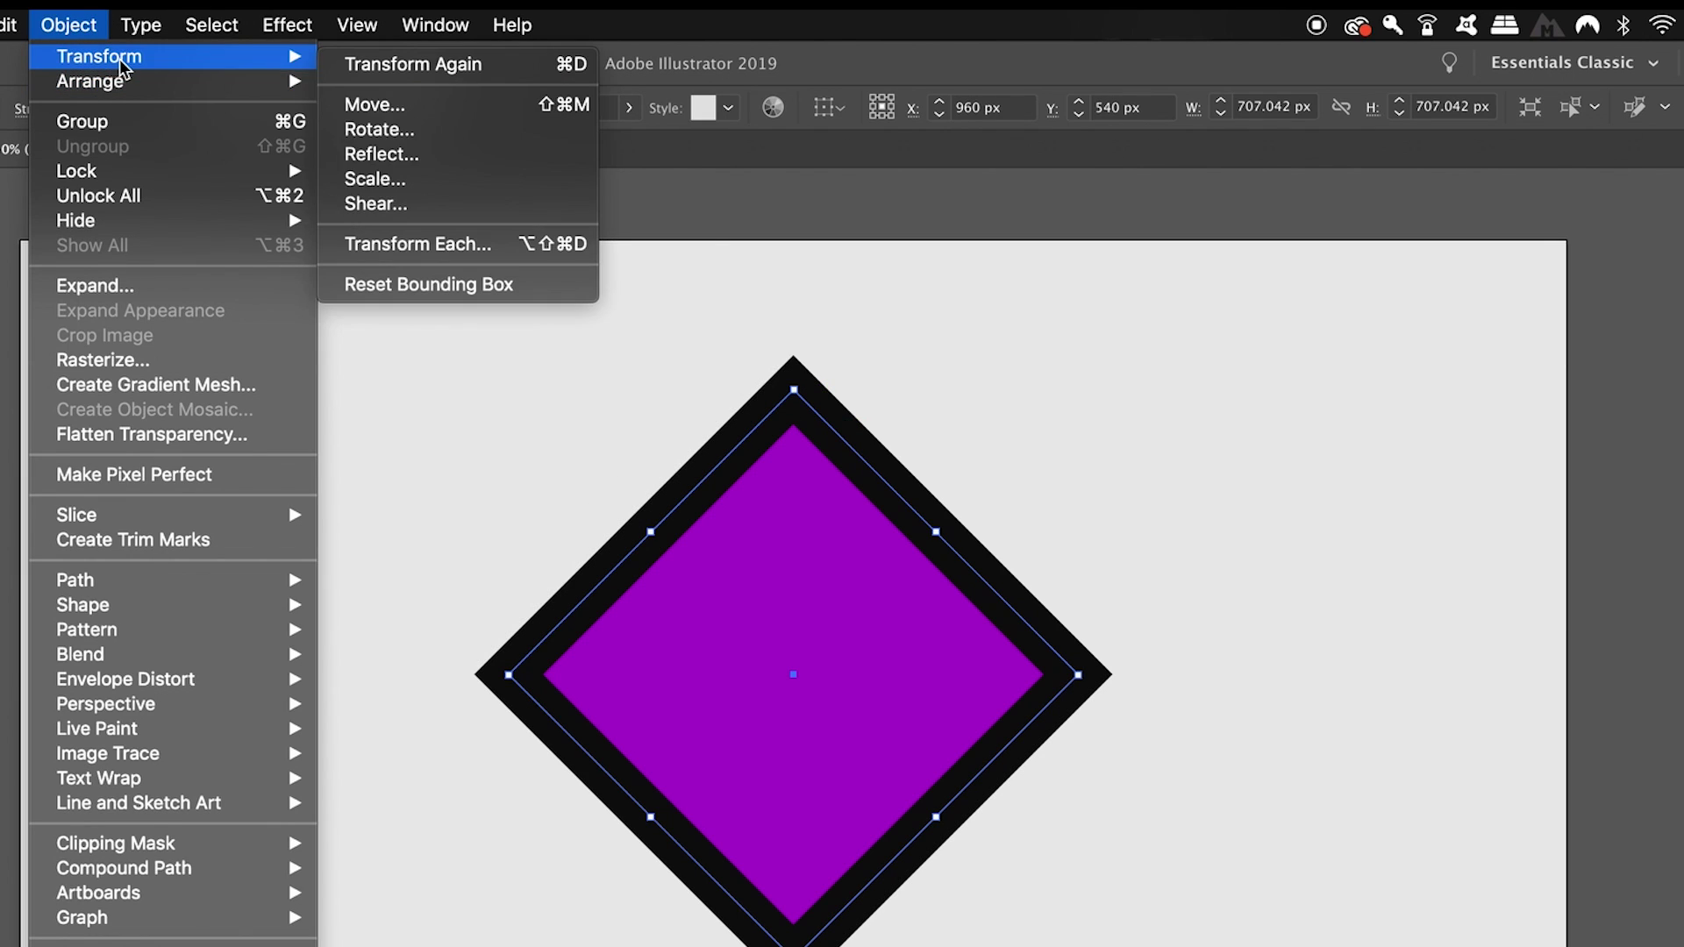
left_click(541, 291)
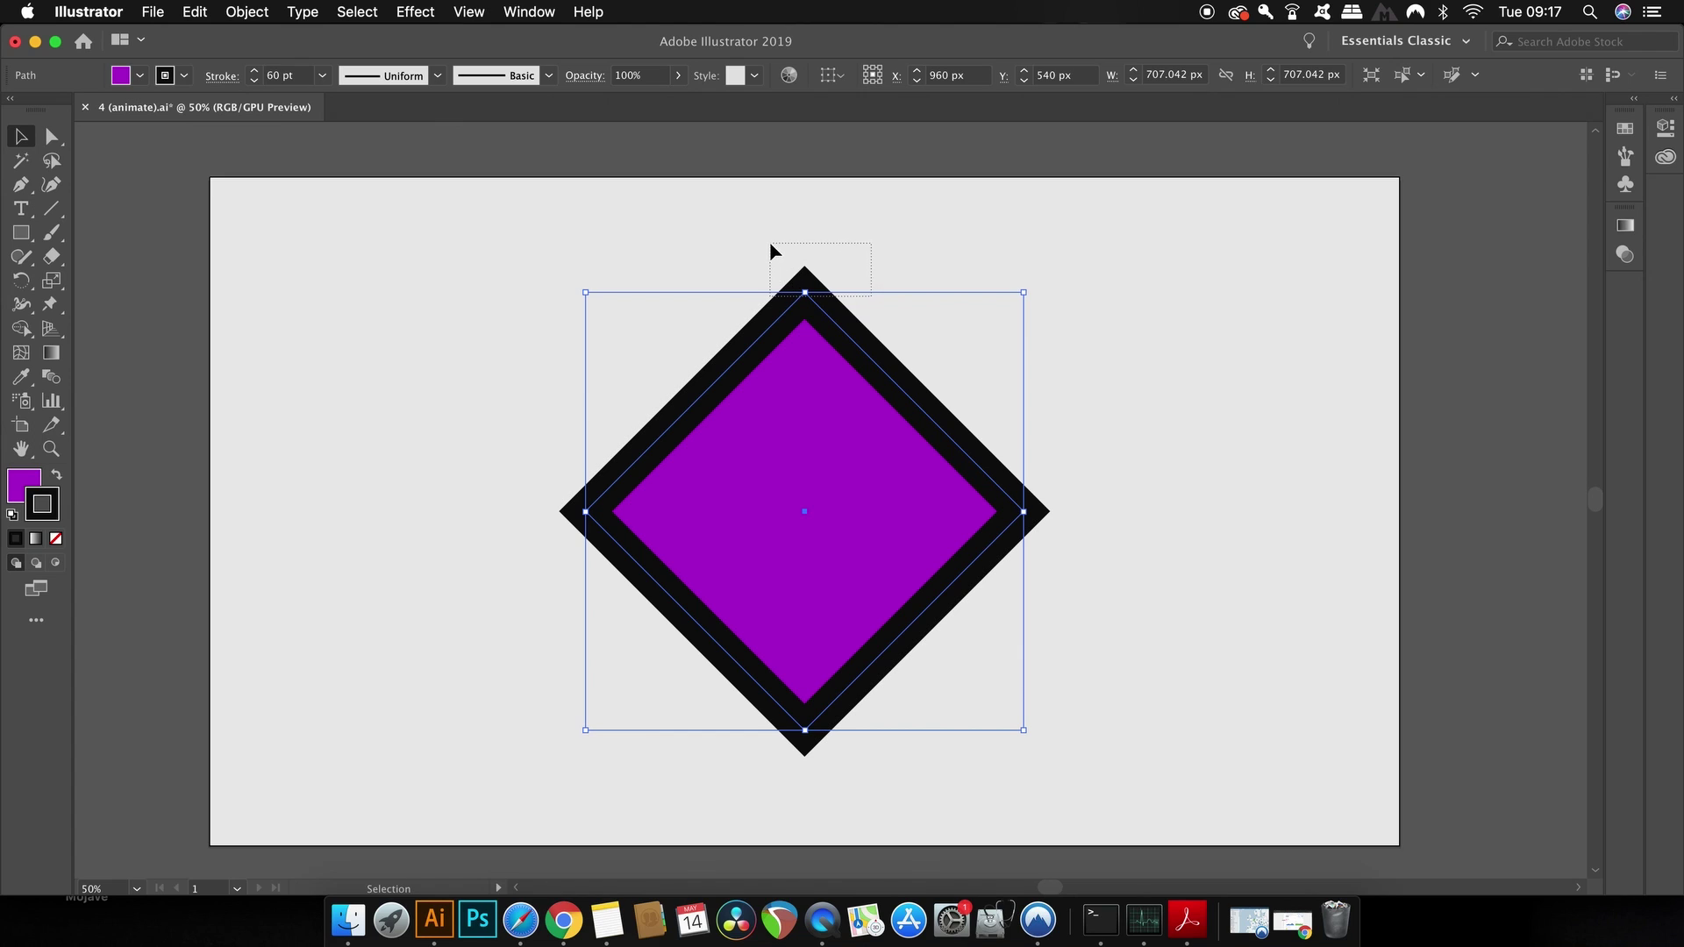
- Drag the diamond across the artboard toward its left edge
left_click(911, 251)
left_click(847, 338)
left_click_drag(846, 336, 650, 220)
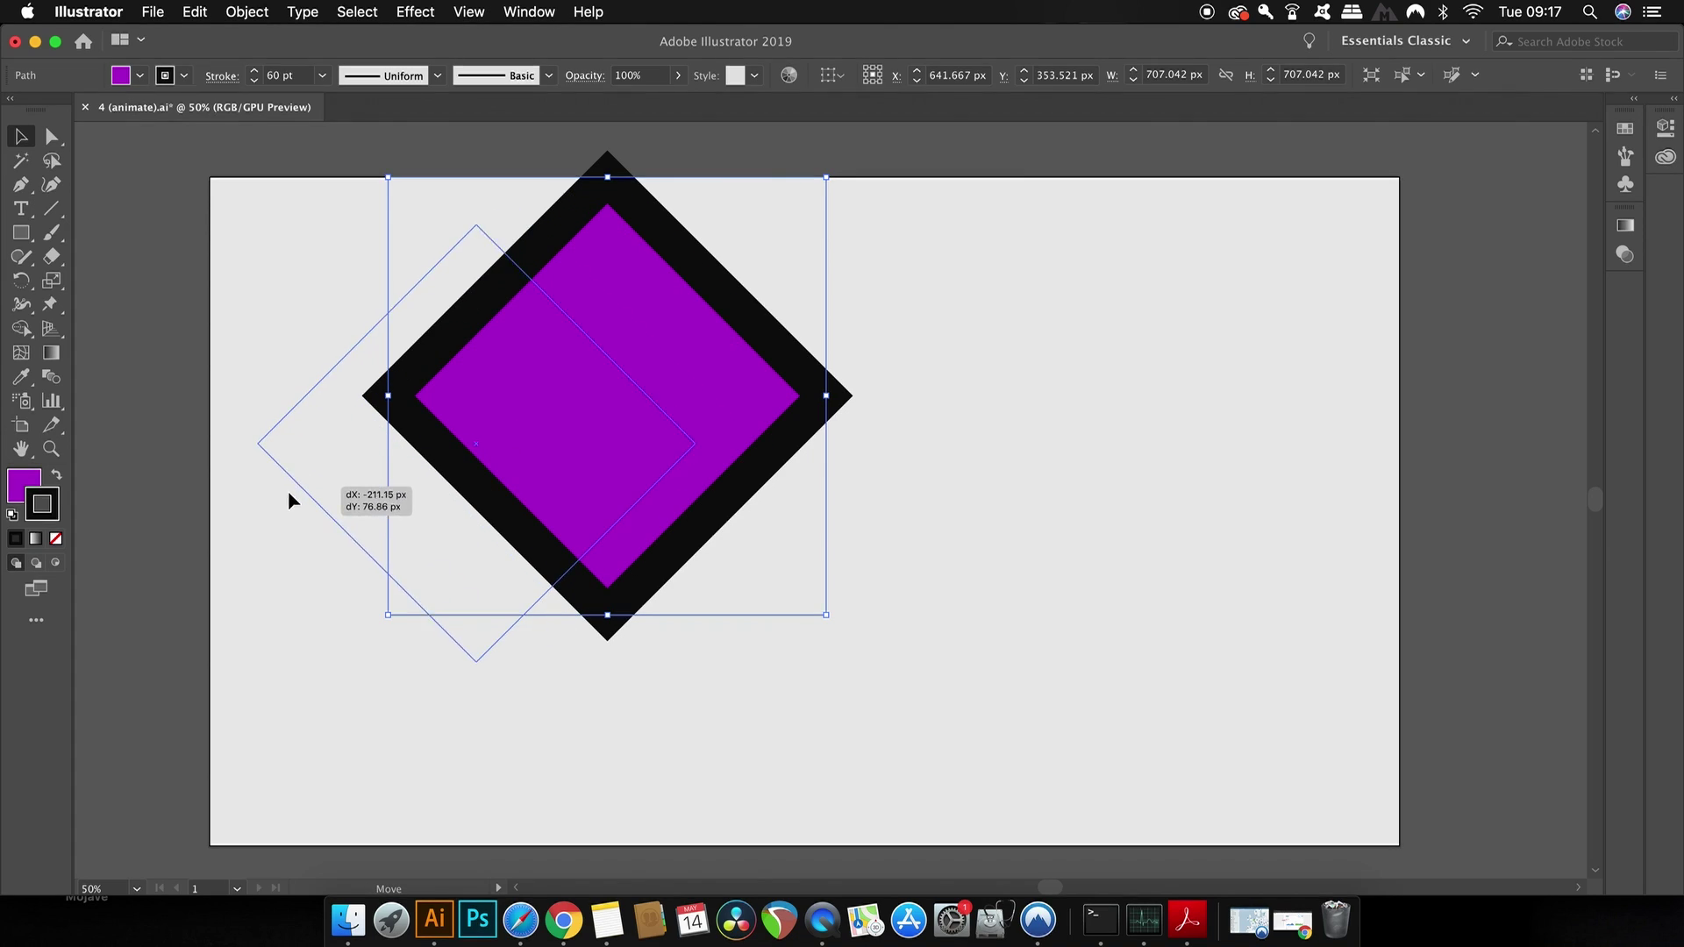
left_click_drag(434, 446, 255, 514)
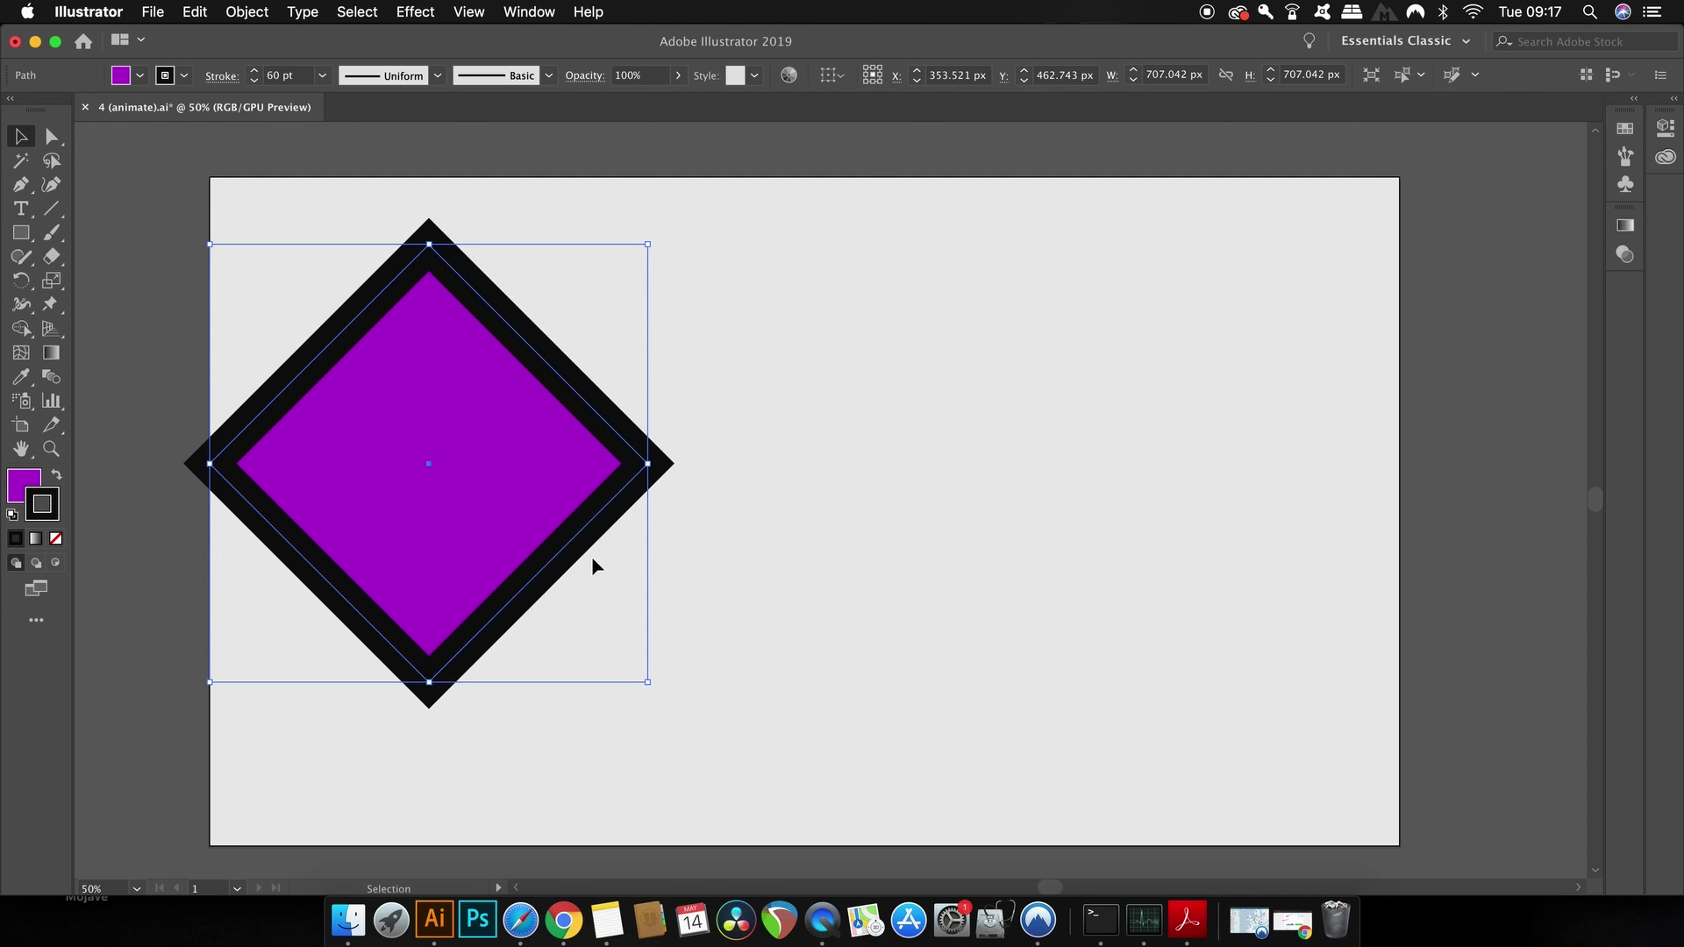
left_click_drag(575, 538, 949, 586)
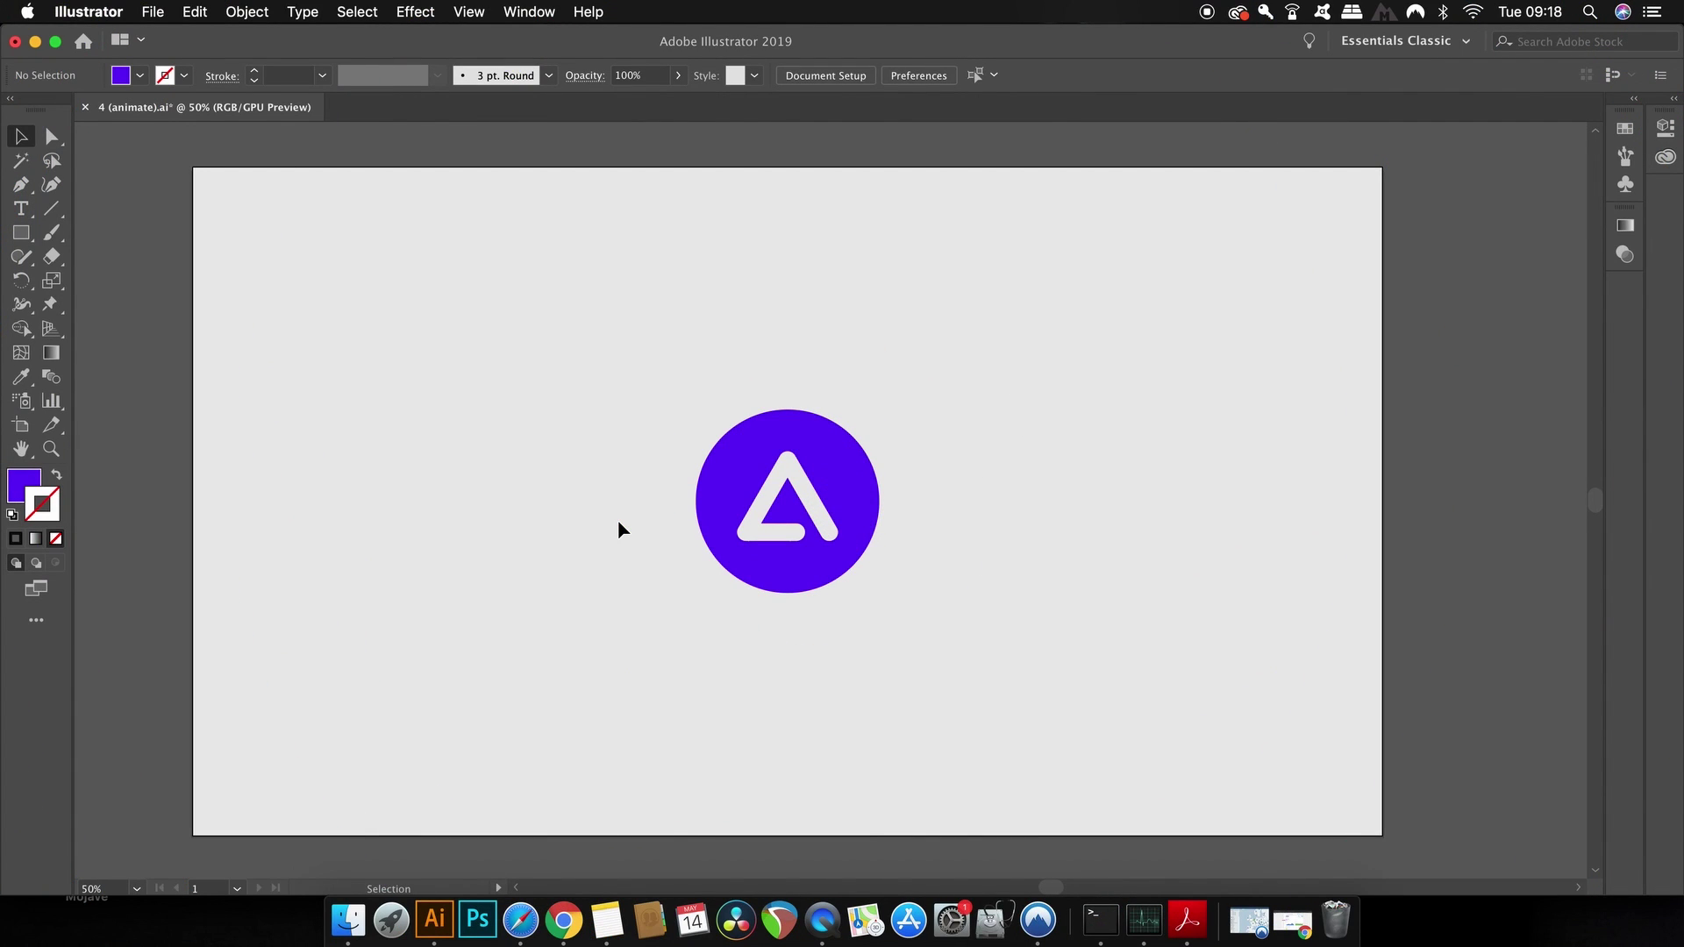
- Add a Drop Shadow with 12 px blur to the purple circle logo
left_click(710, 491)
left_click(397, 8)
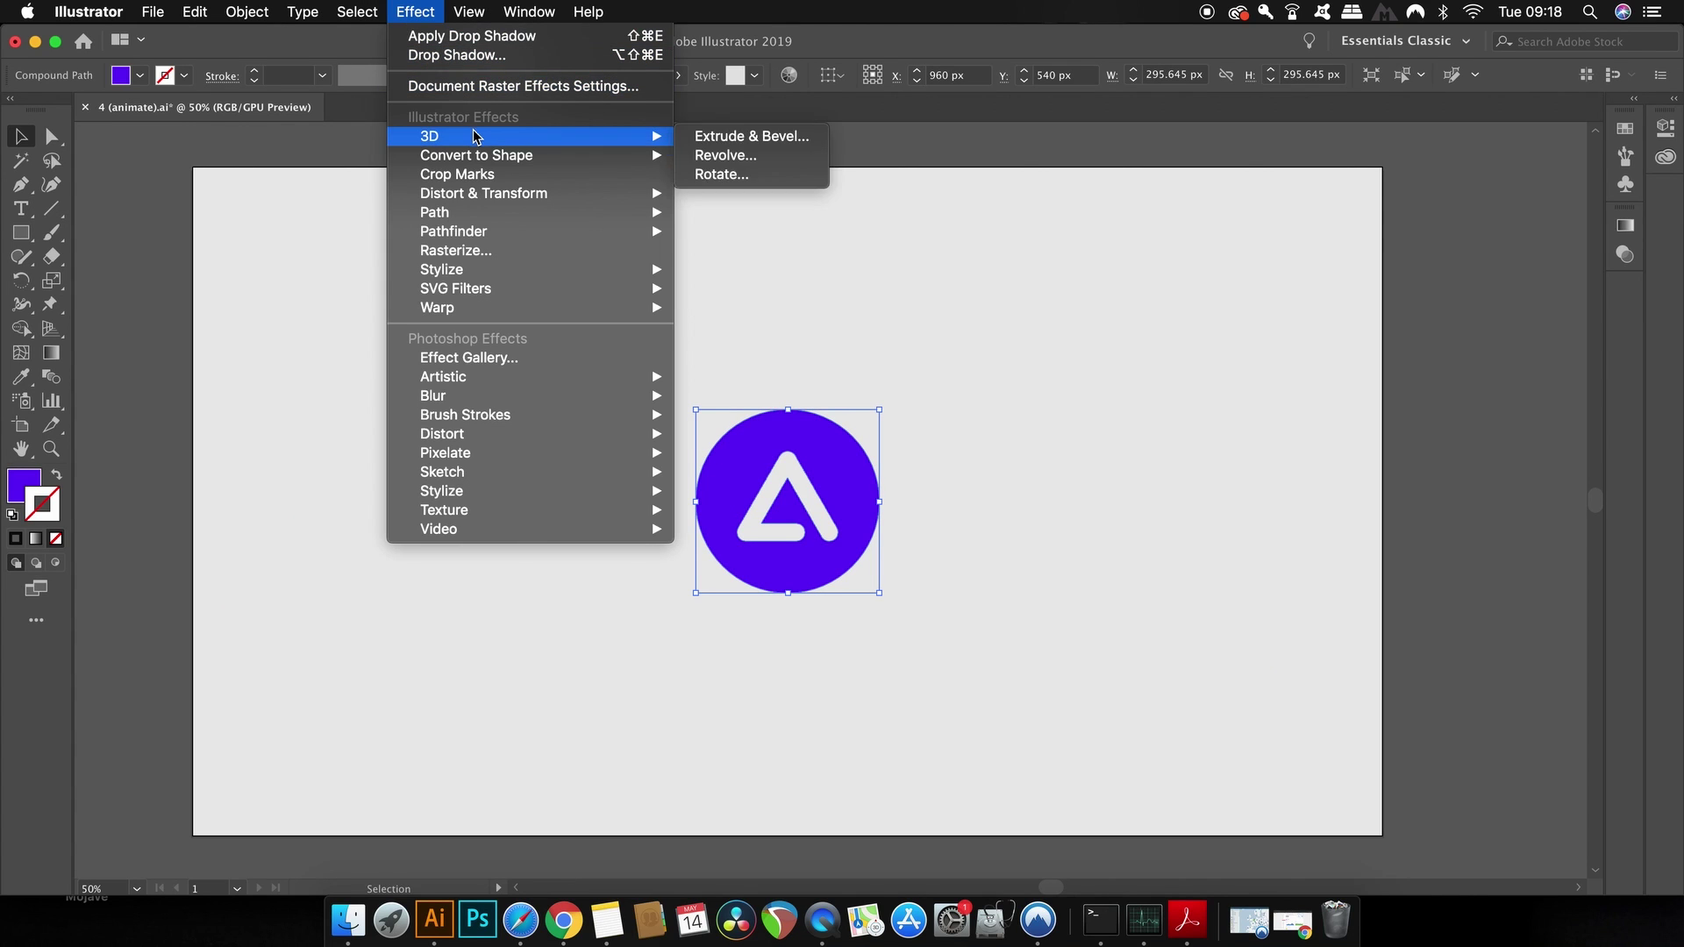
mouse_move(442, 269)
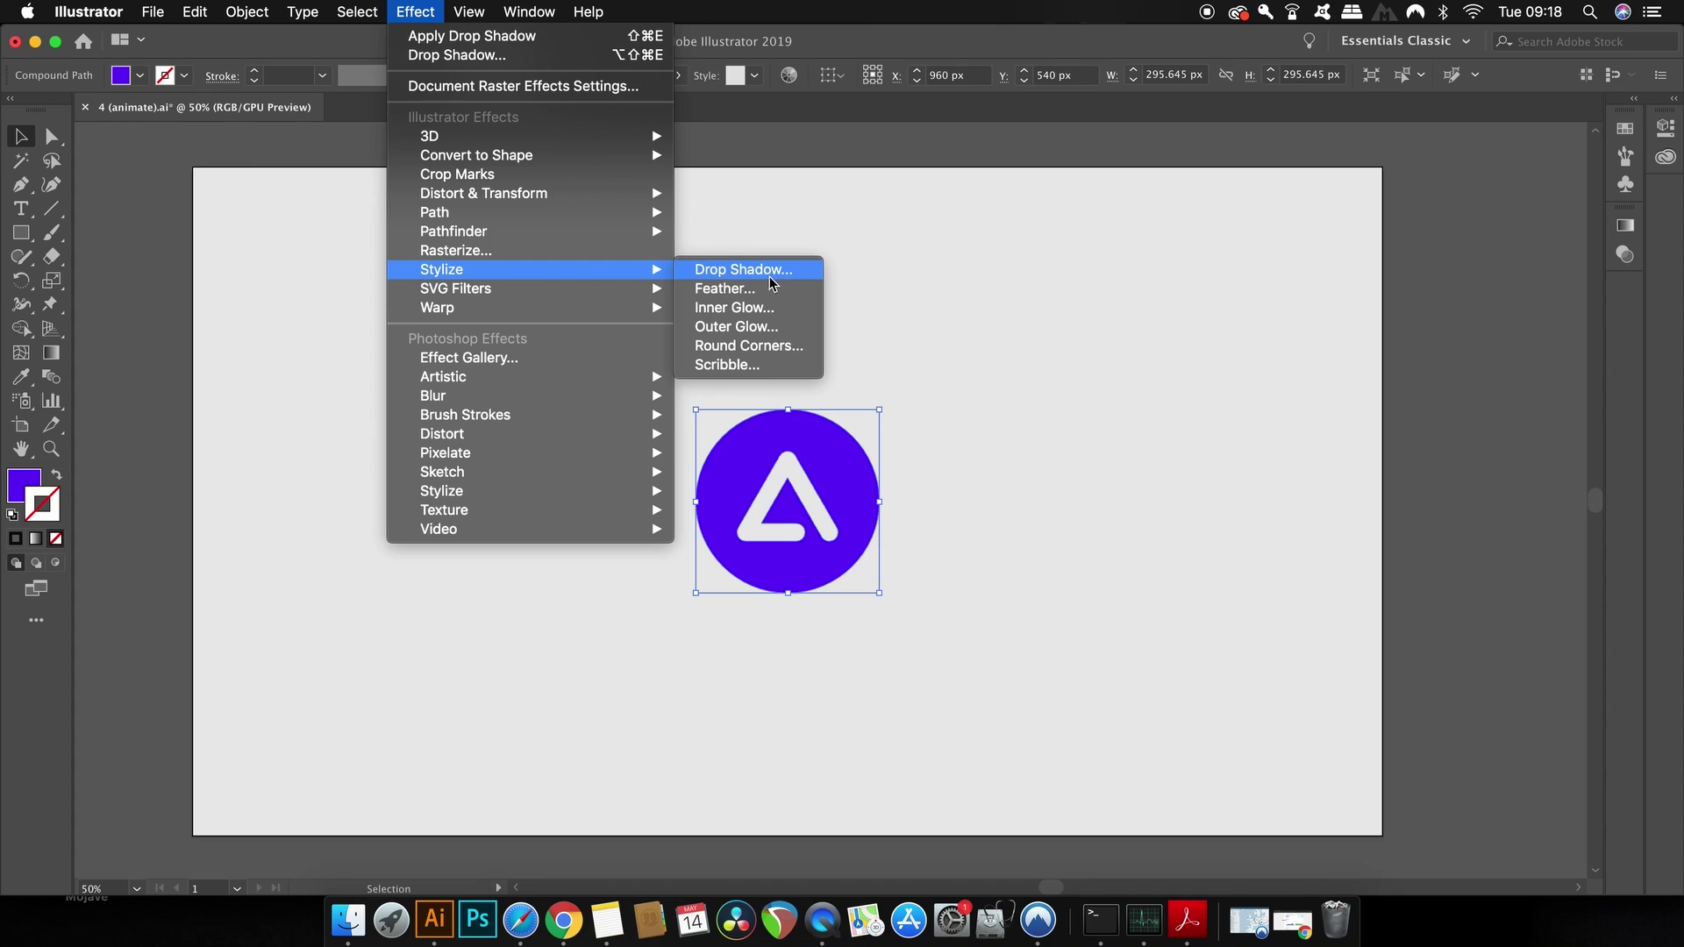
left_click(786, 273)
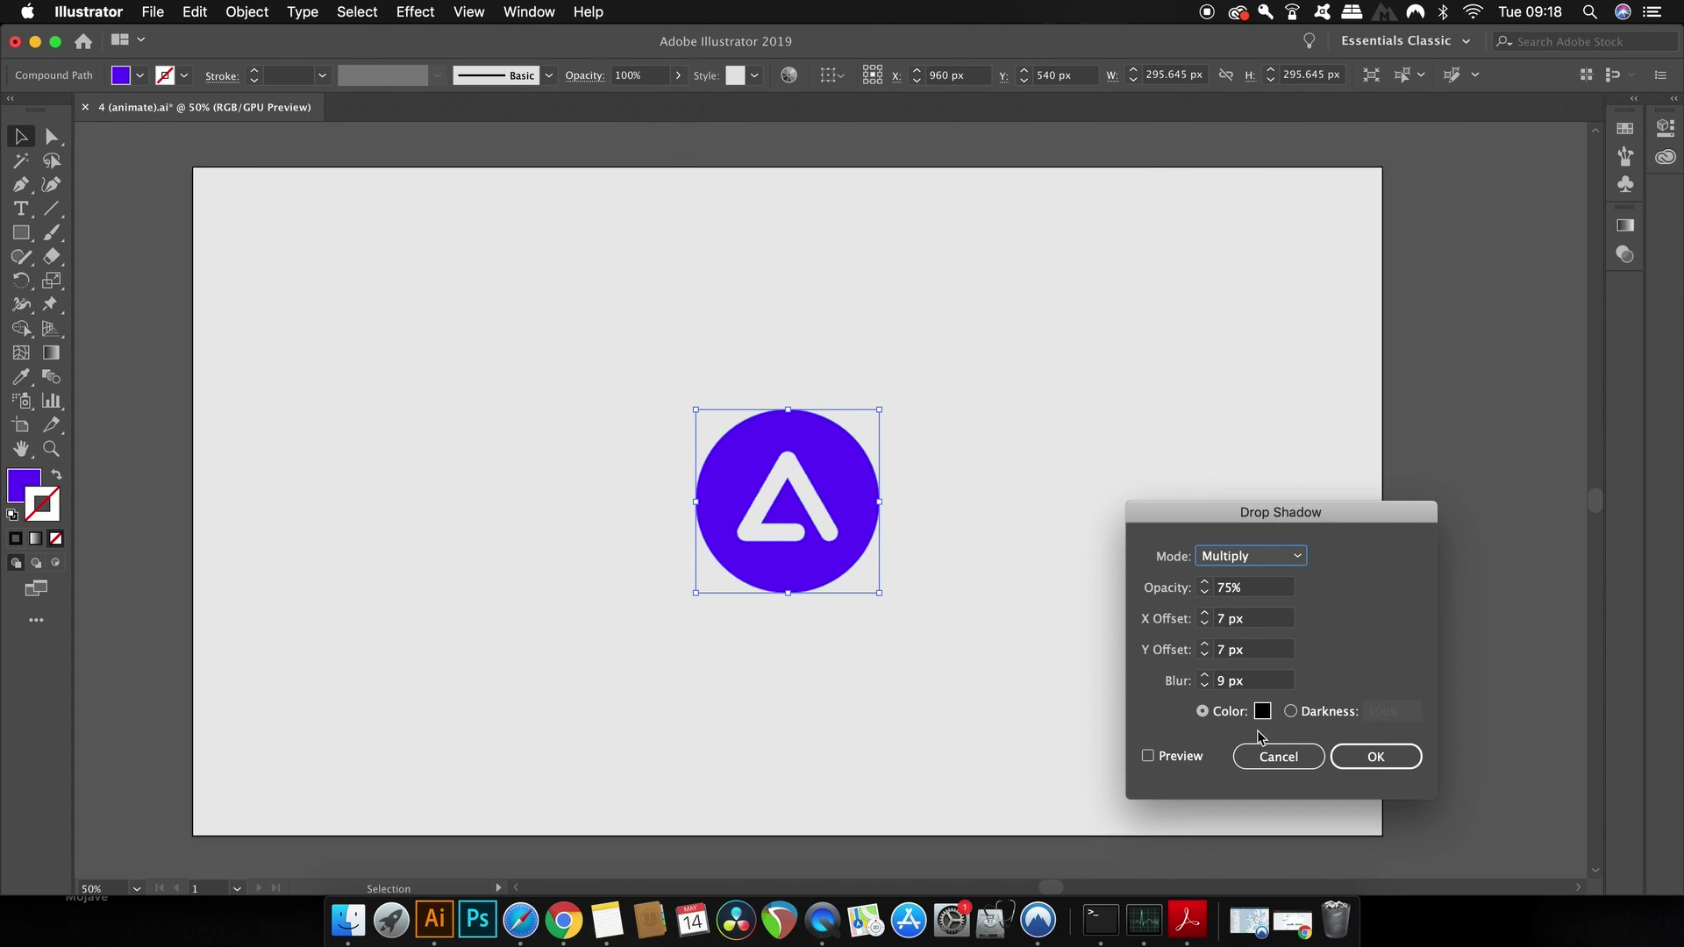
left_click(1181, 760)
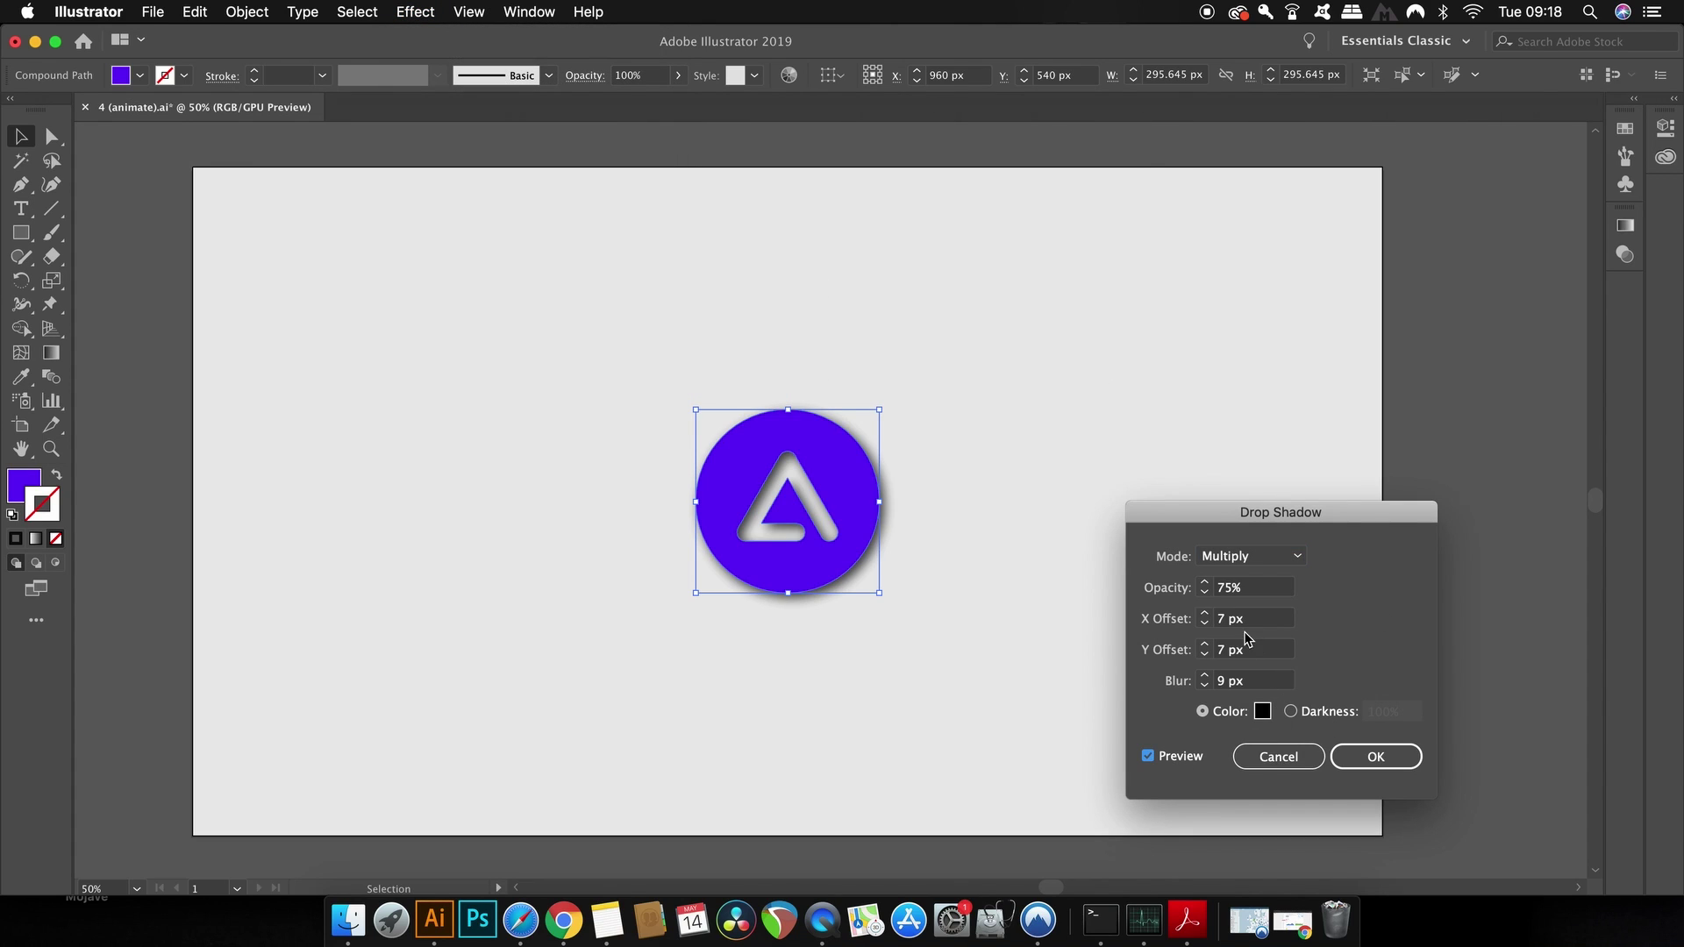
triple_click(1250, 681)
type("12")
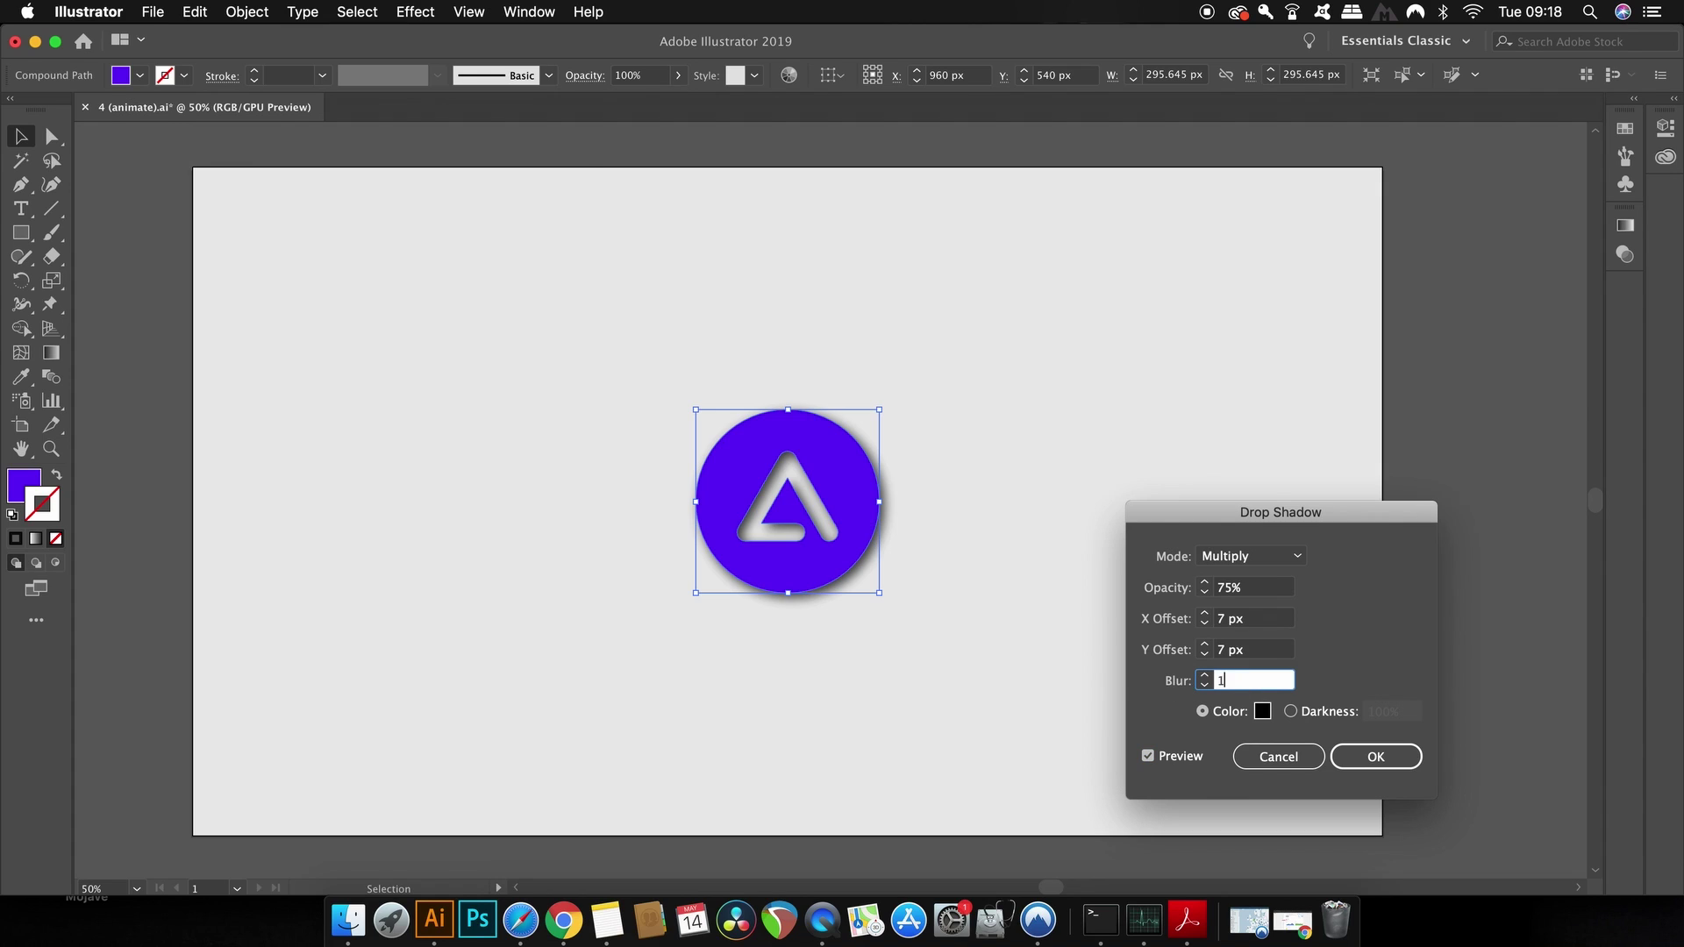
left_click(1376, 758)
left_click(970, 474)
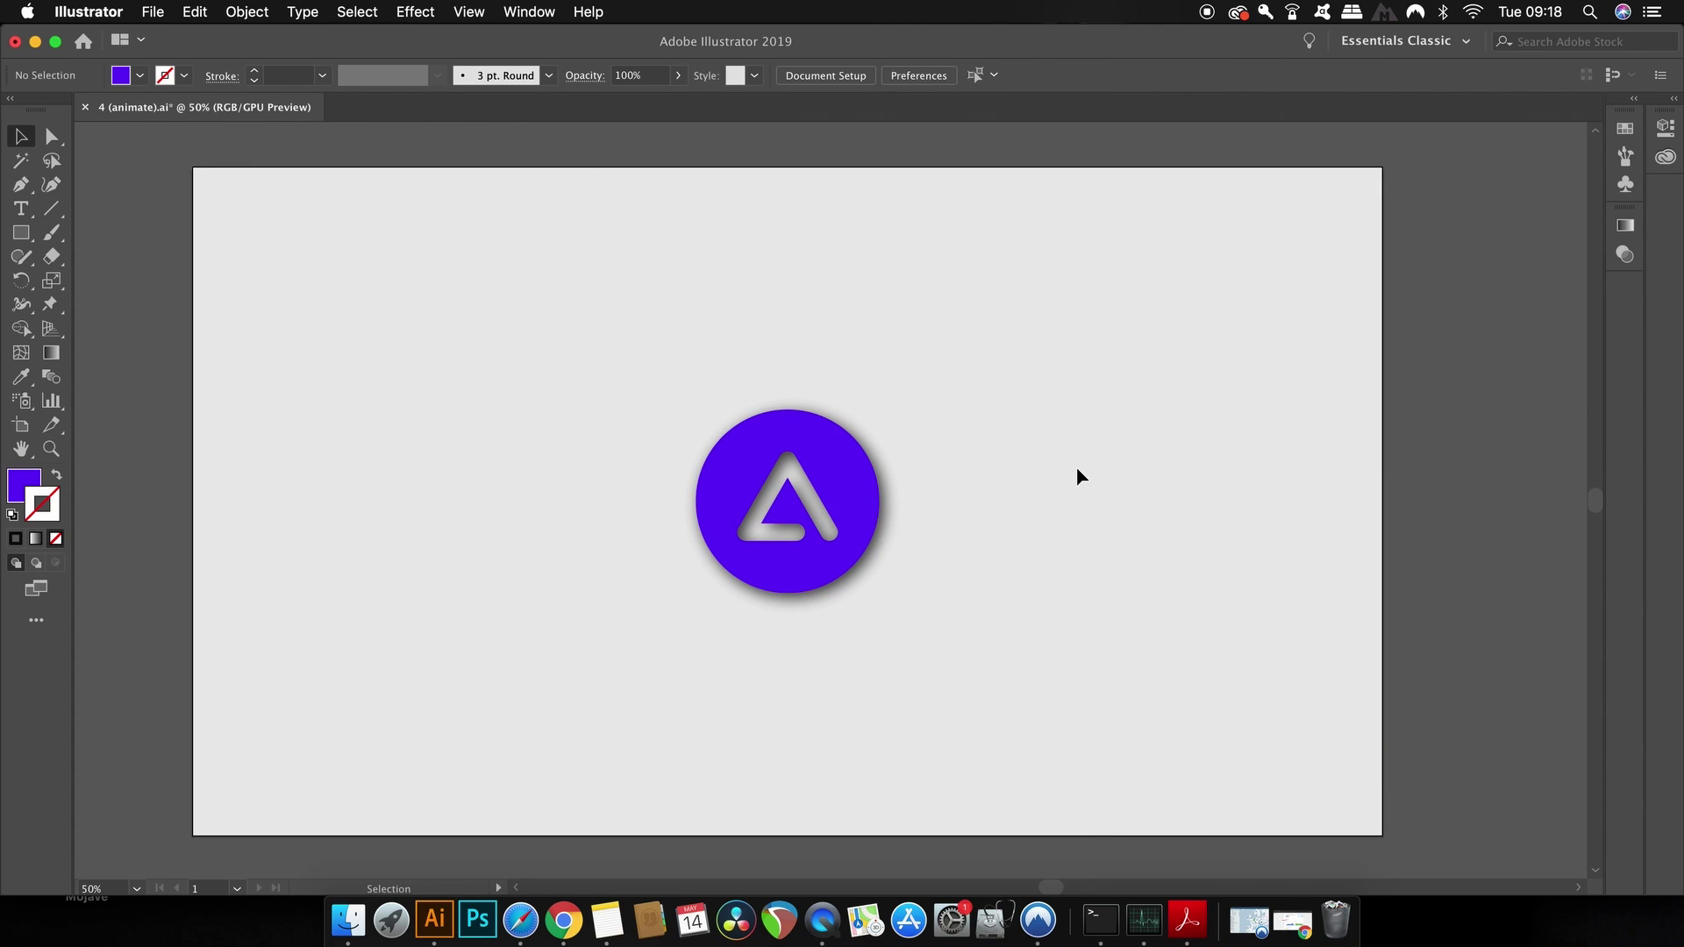
left_click(847, 497)
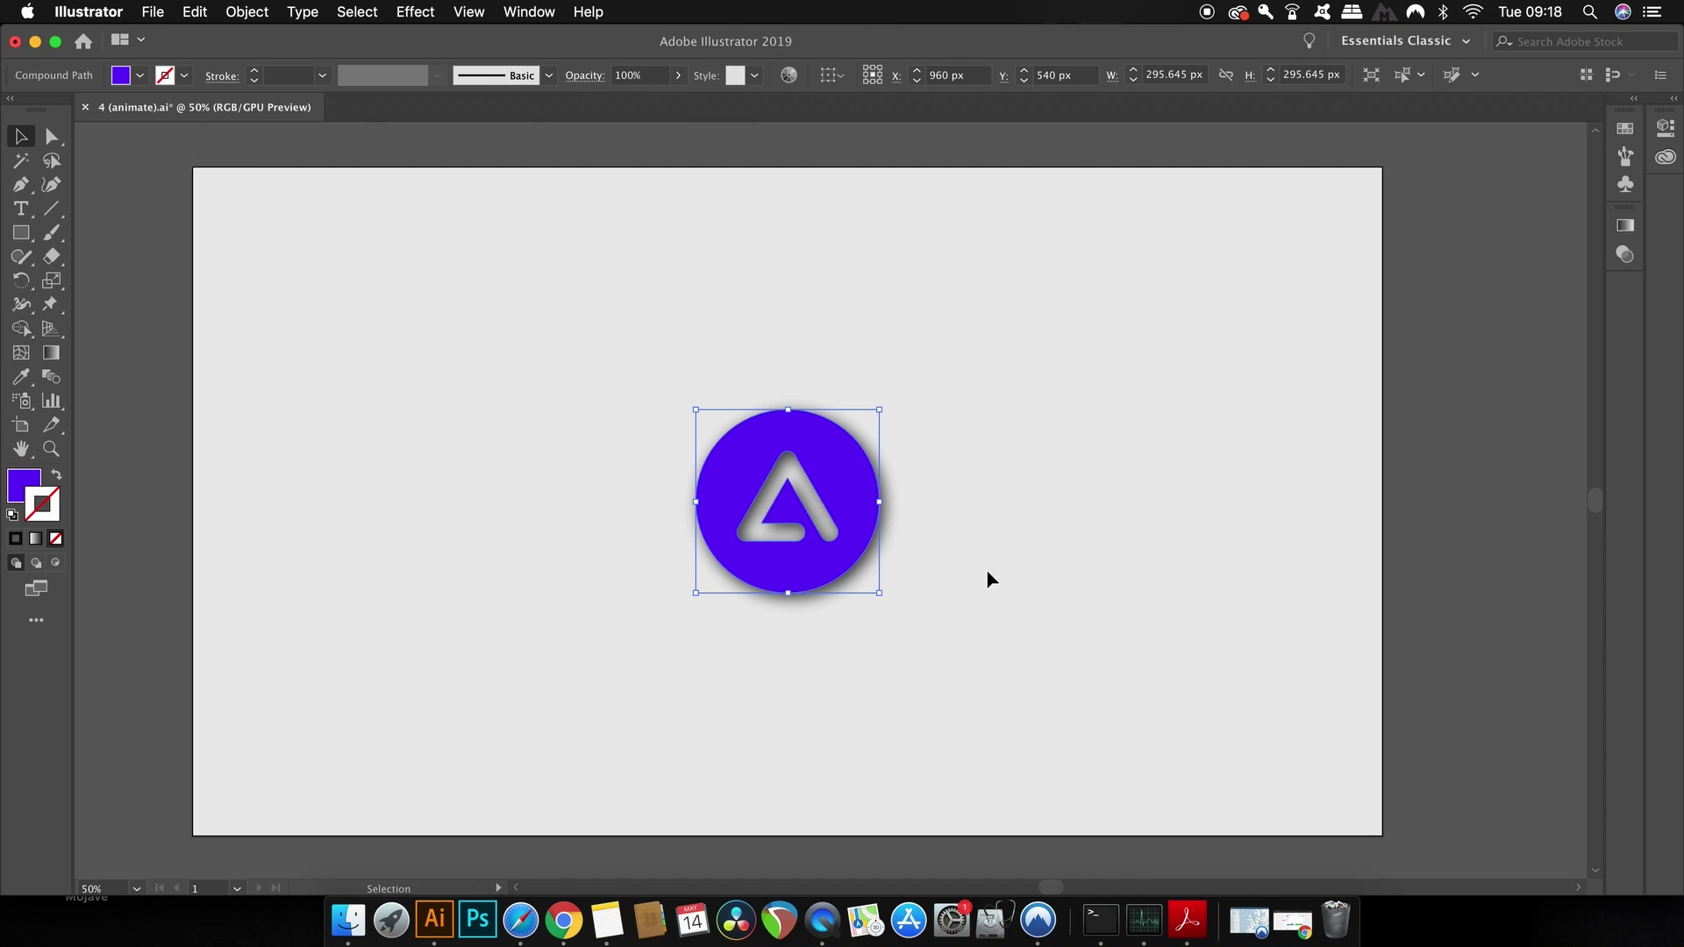
scroll(913, 514, "up", 1)
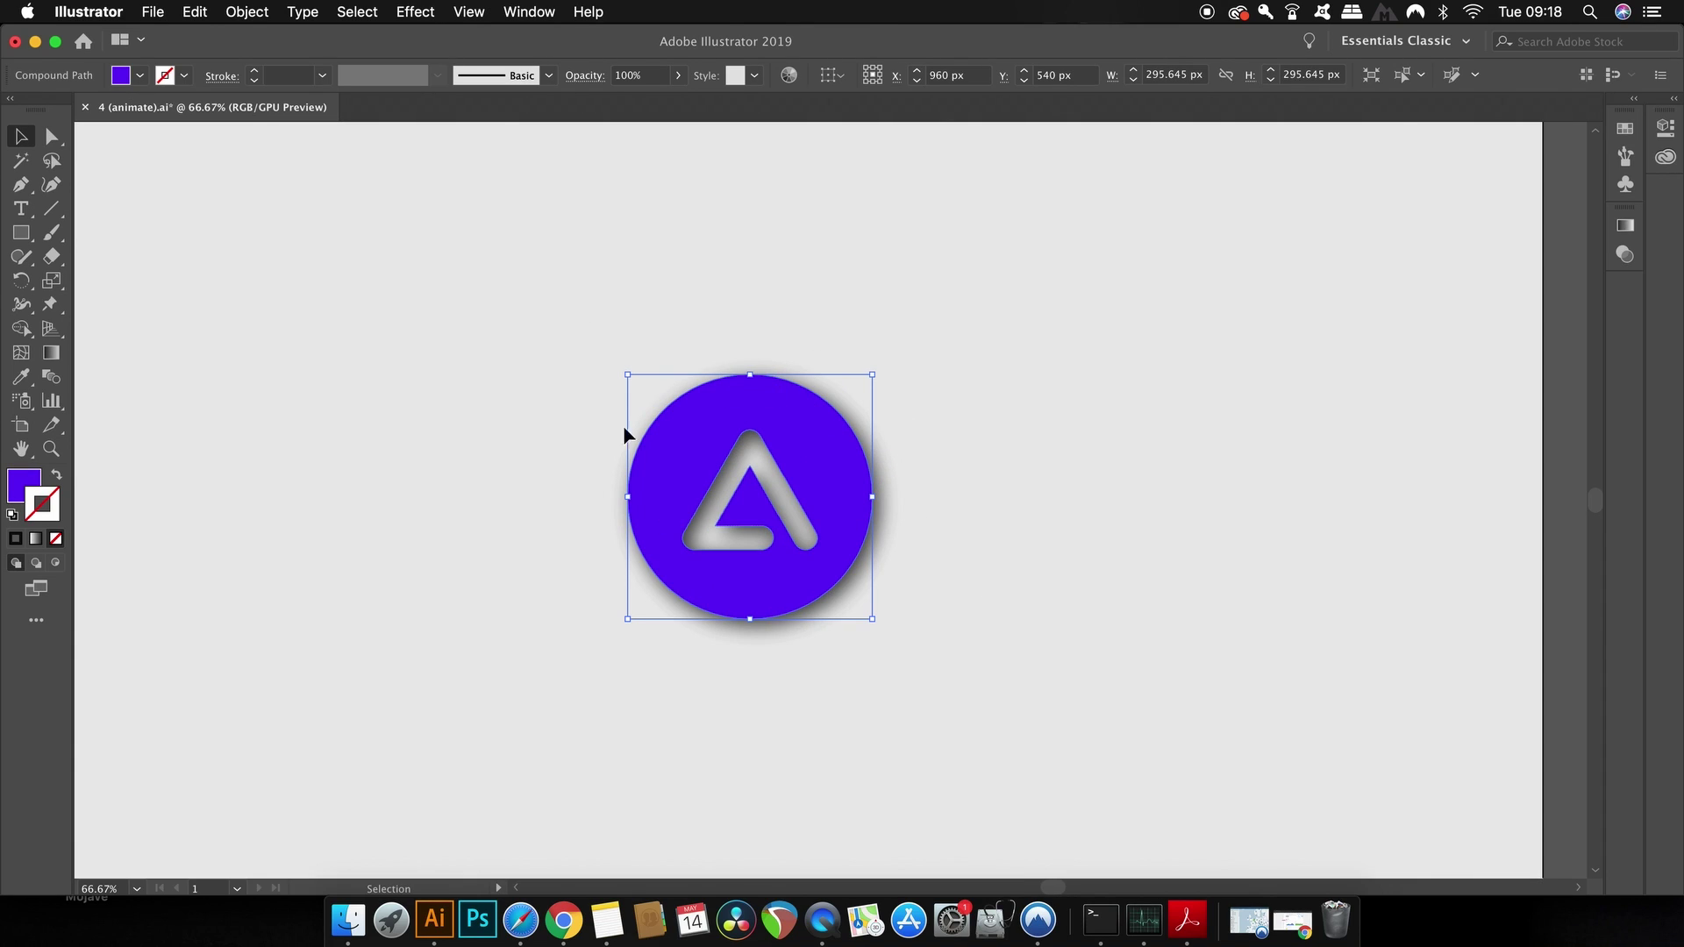
- Turn on Use Preview Bounds in General preferences so bounds include the shadow
left_click(79, 12)
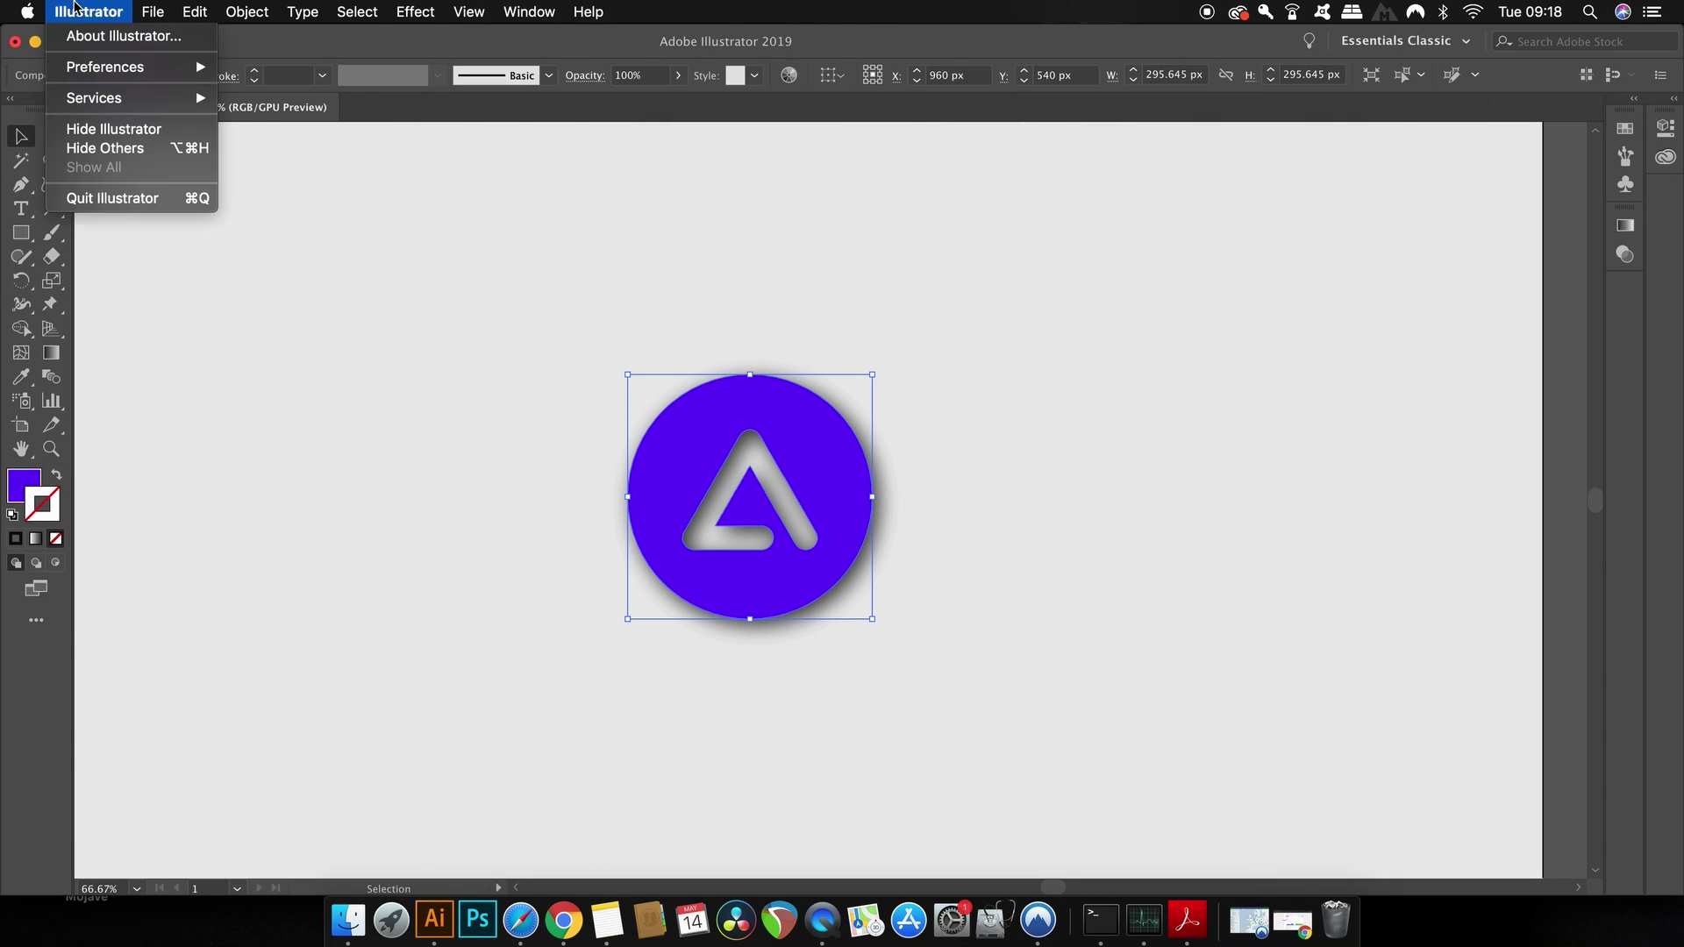
mouse_move(105, 66)
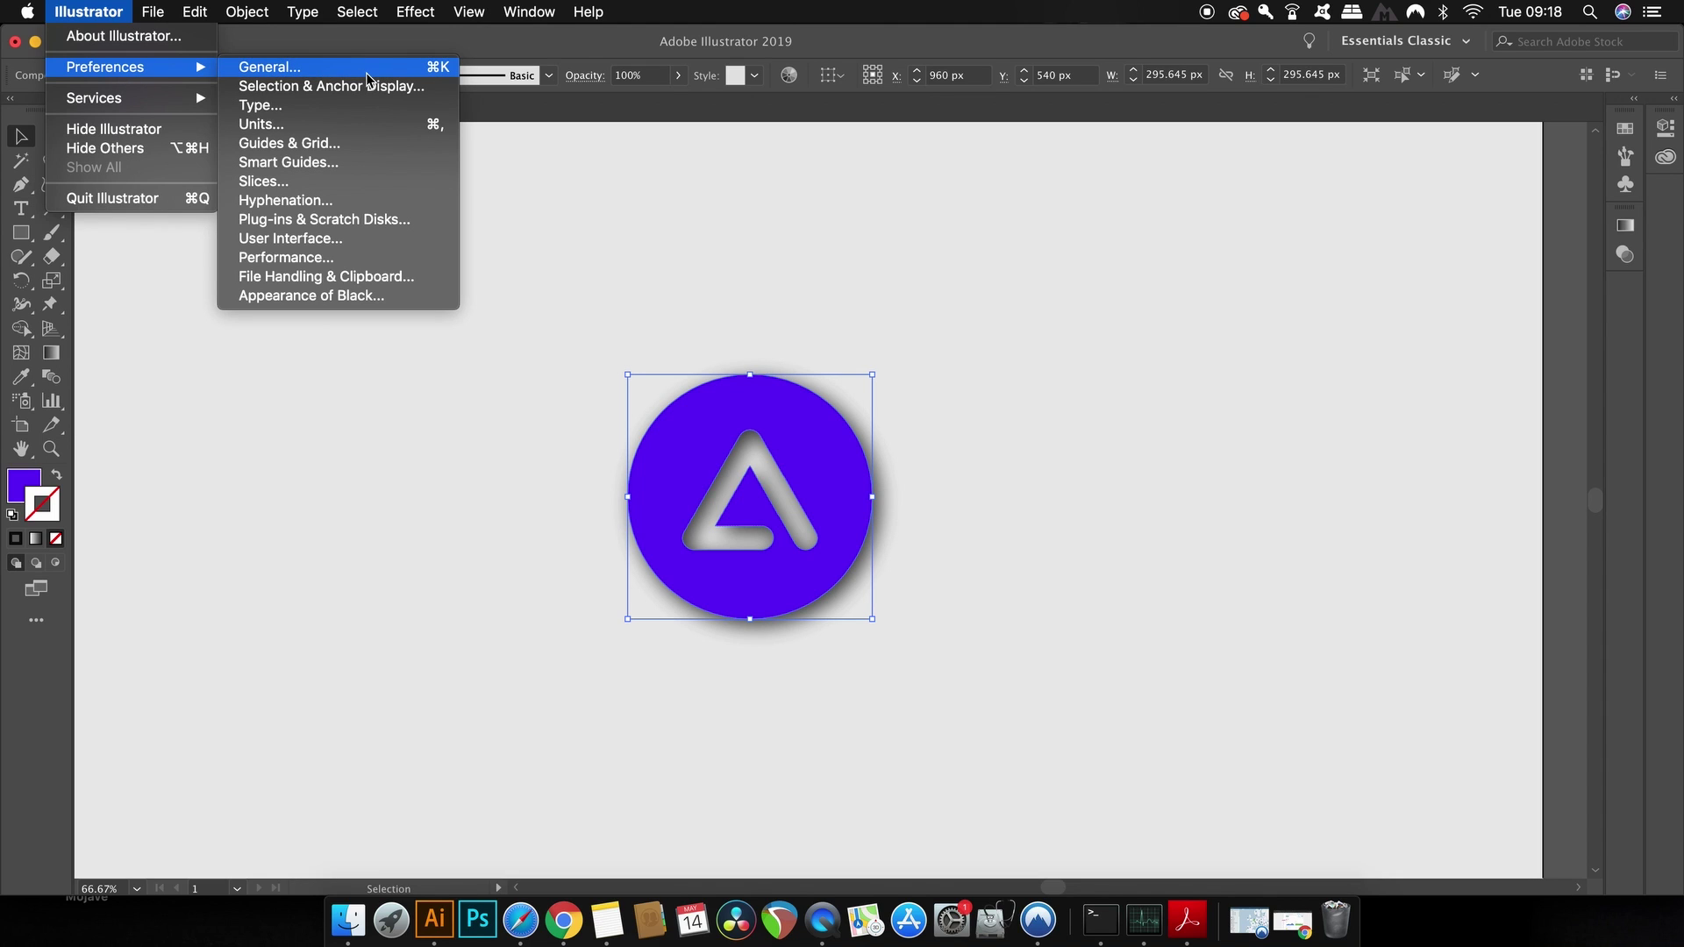
left_click(368, 74)
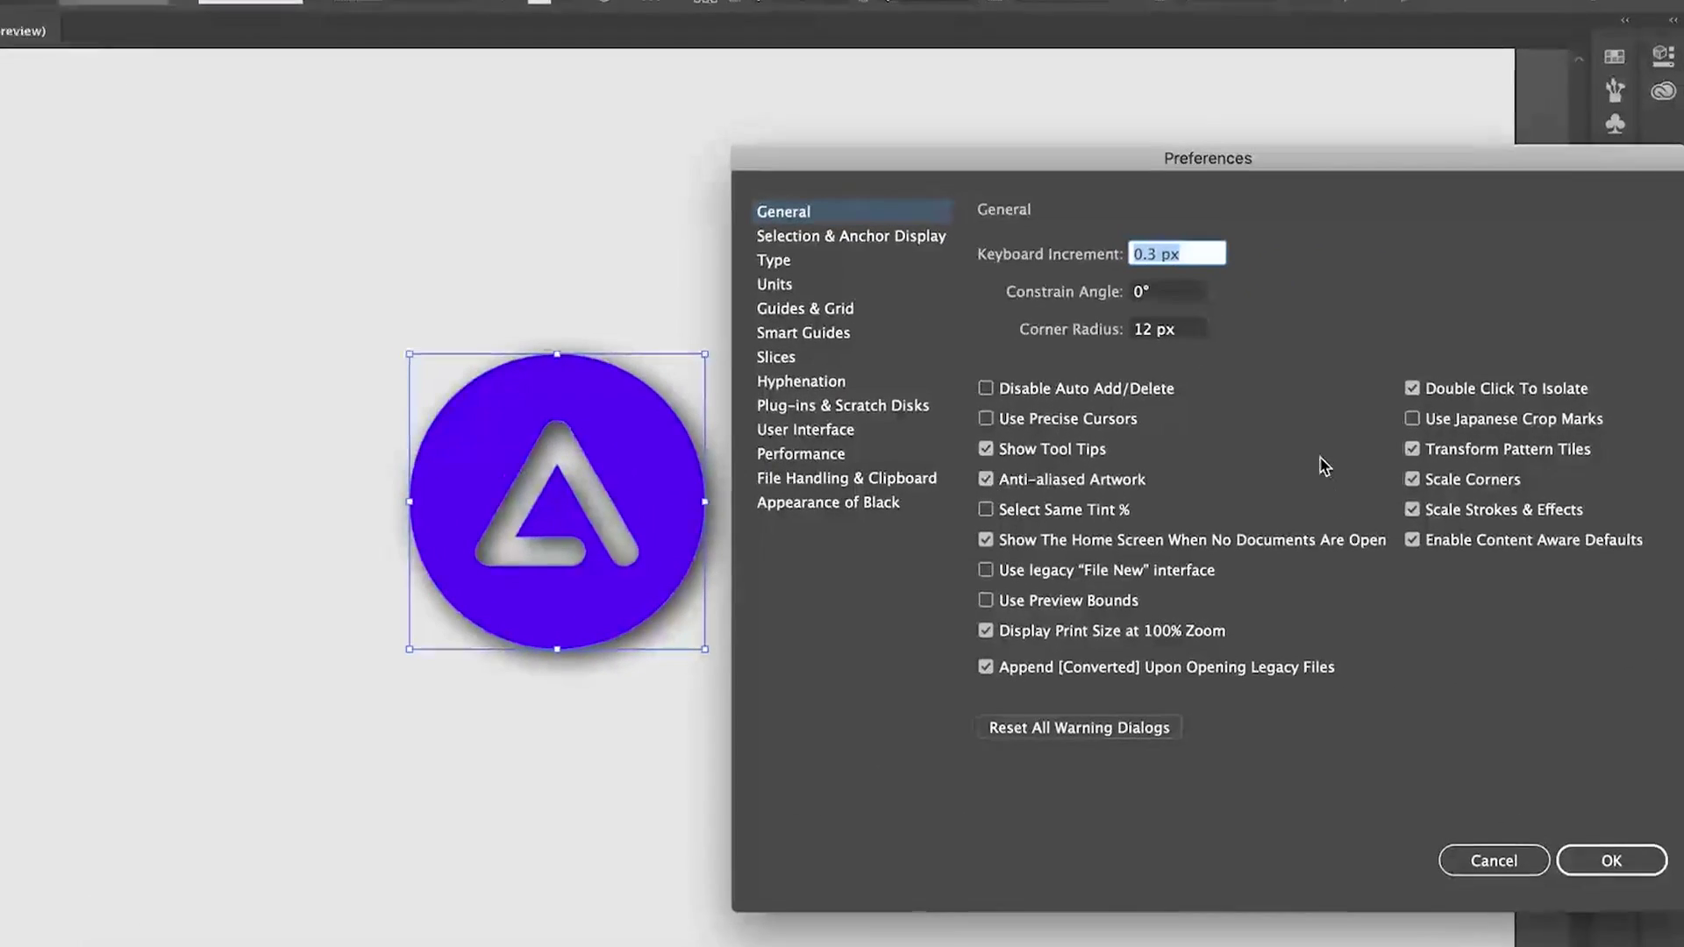
left_click(1053, 610)
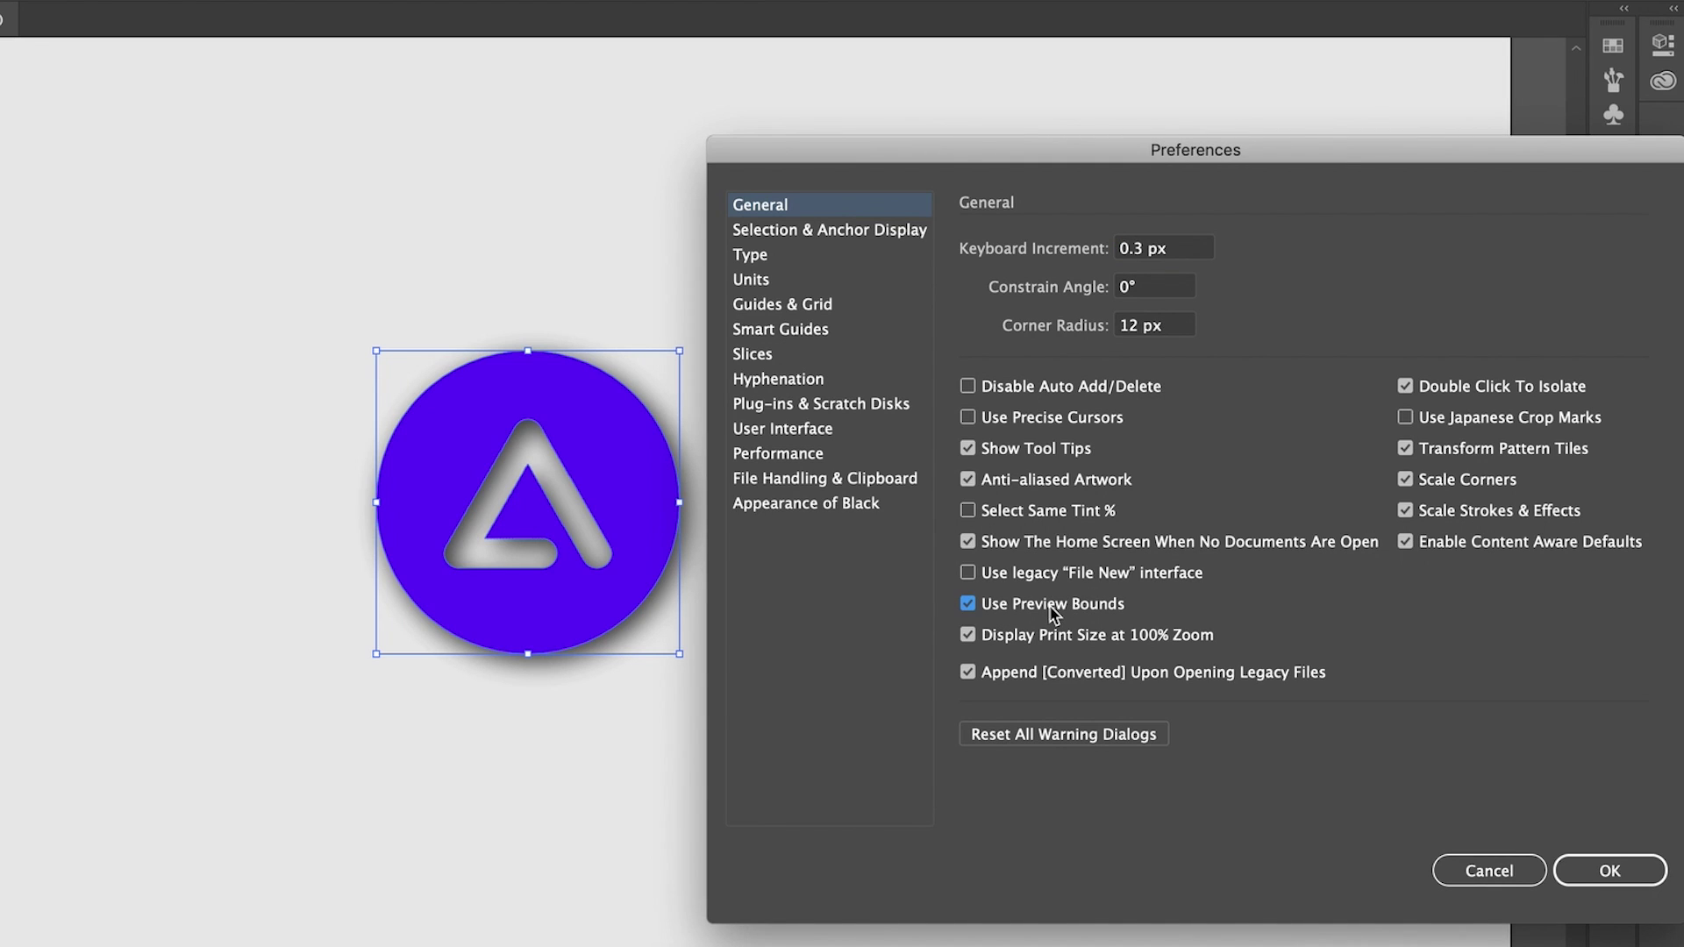
left_click(1633, 877)
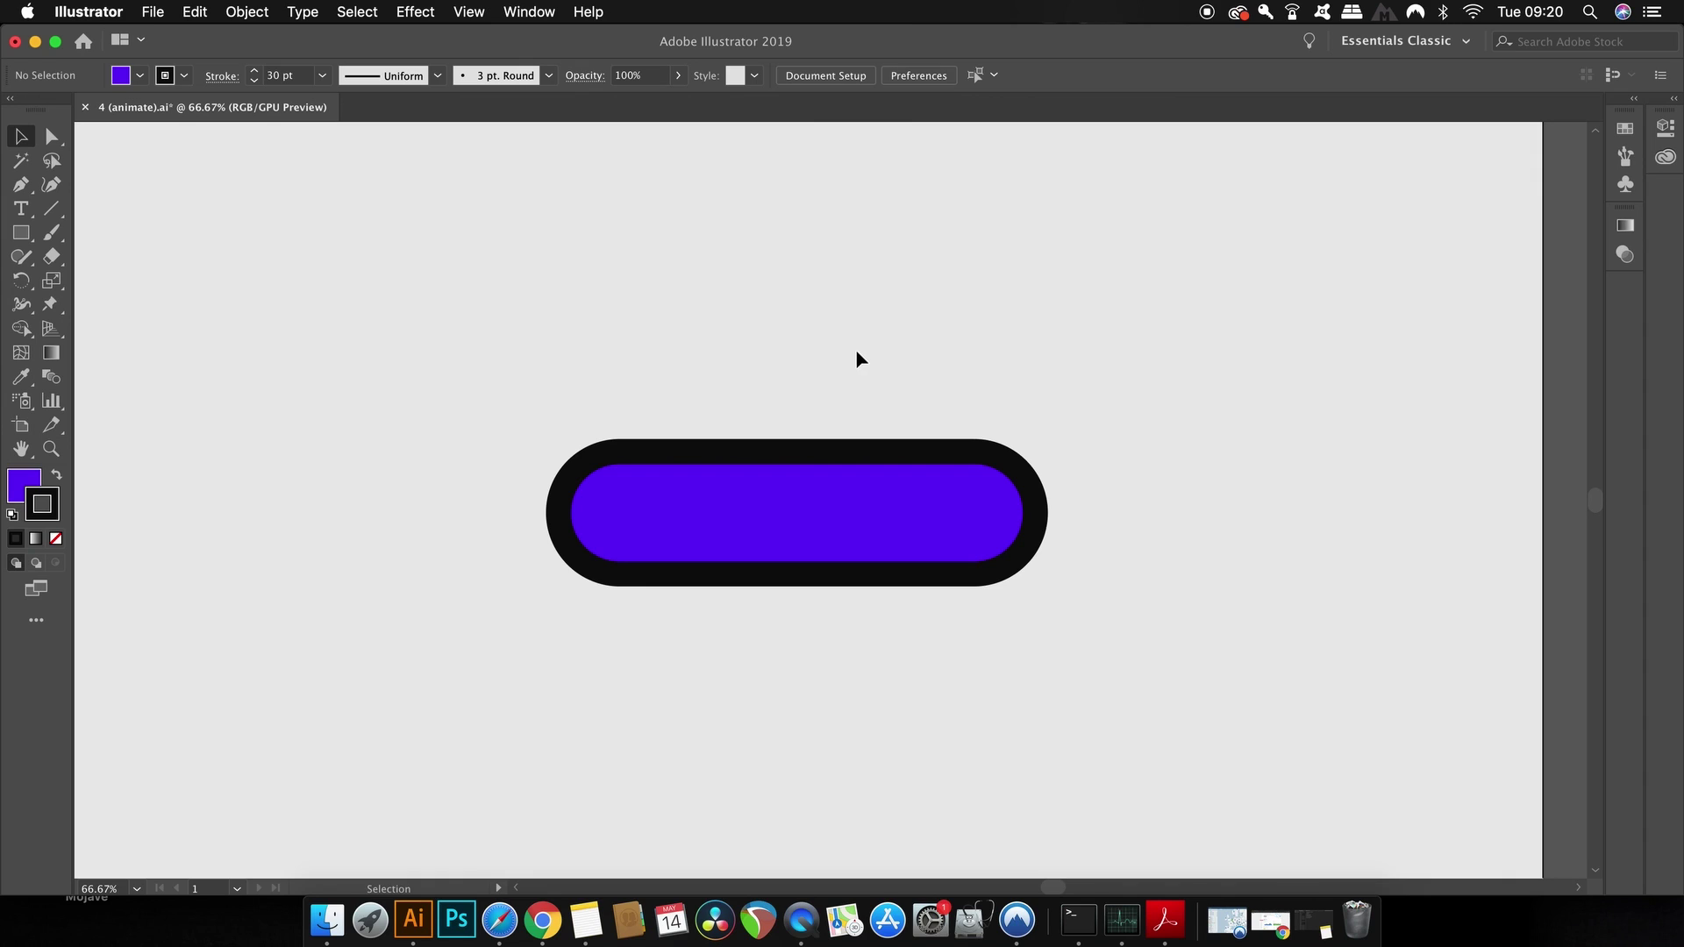
- Shrink the purple pill to about 118×30 px, then enlarge it to about 470 px wide
left_click(947, 459)
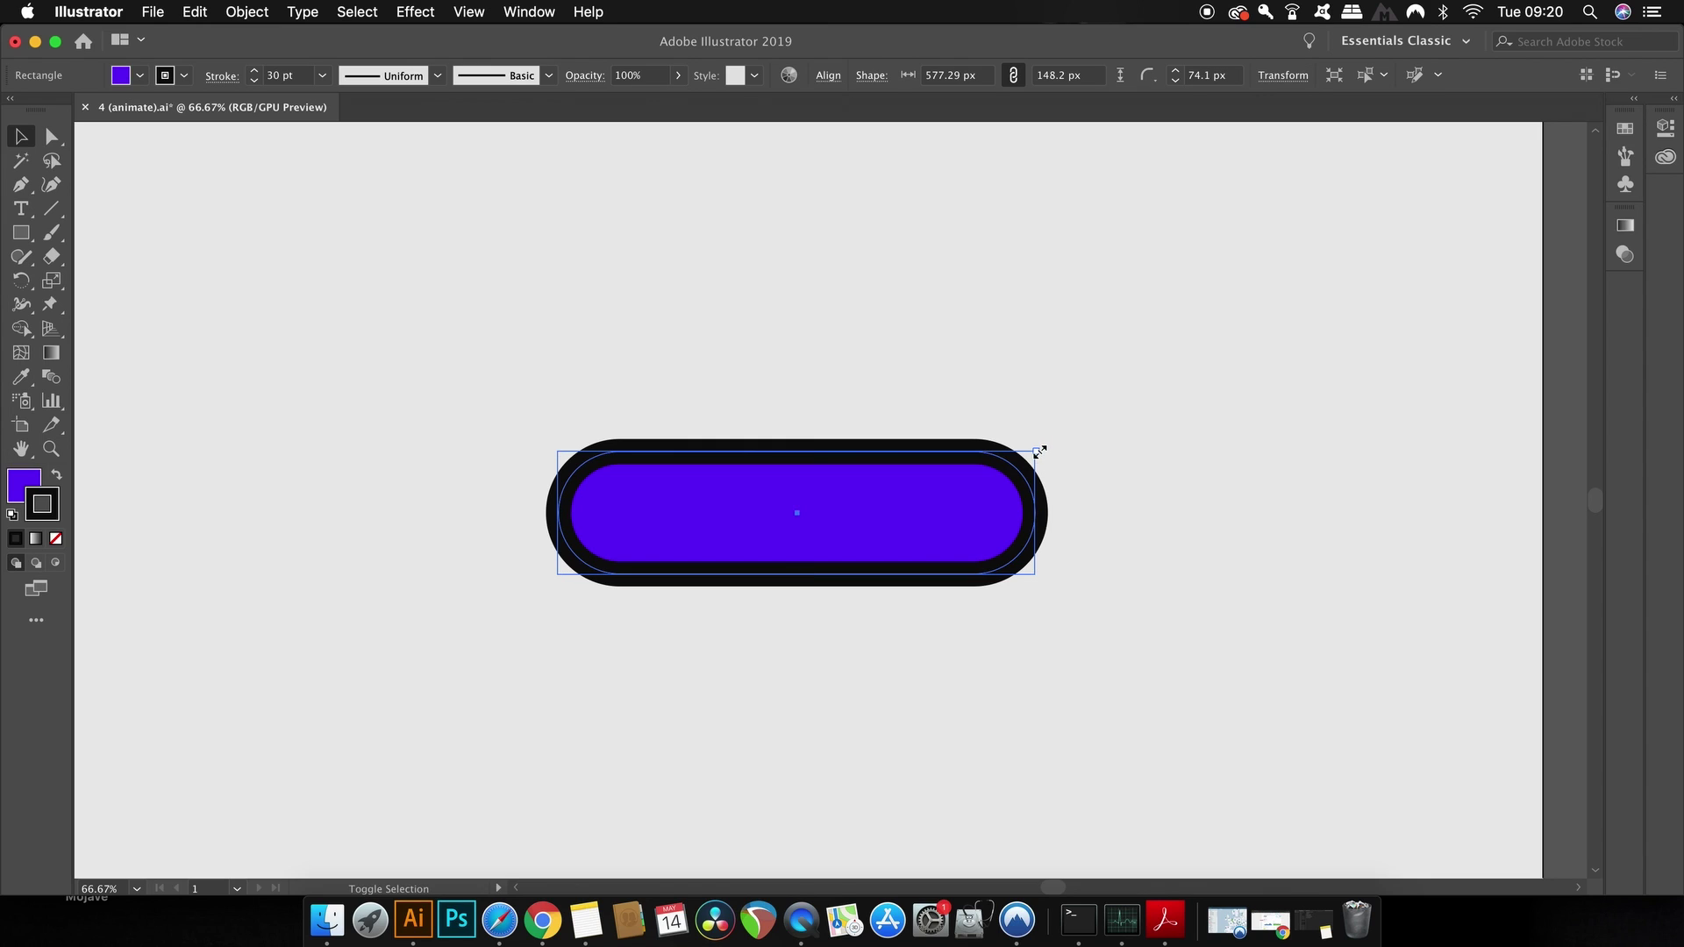
left_click_drag(1039, 451, 656, 548)
left_click(903, 477)
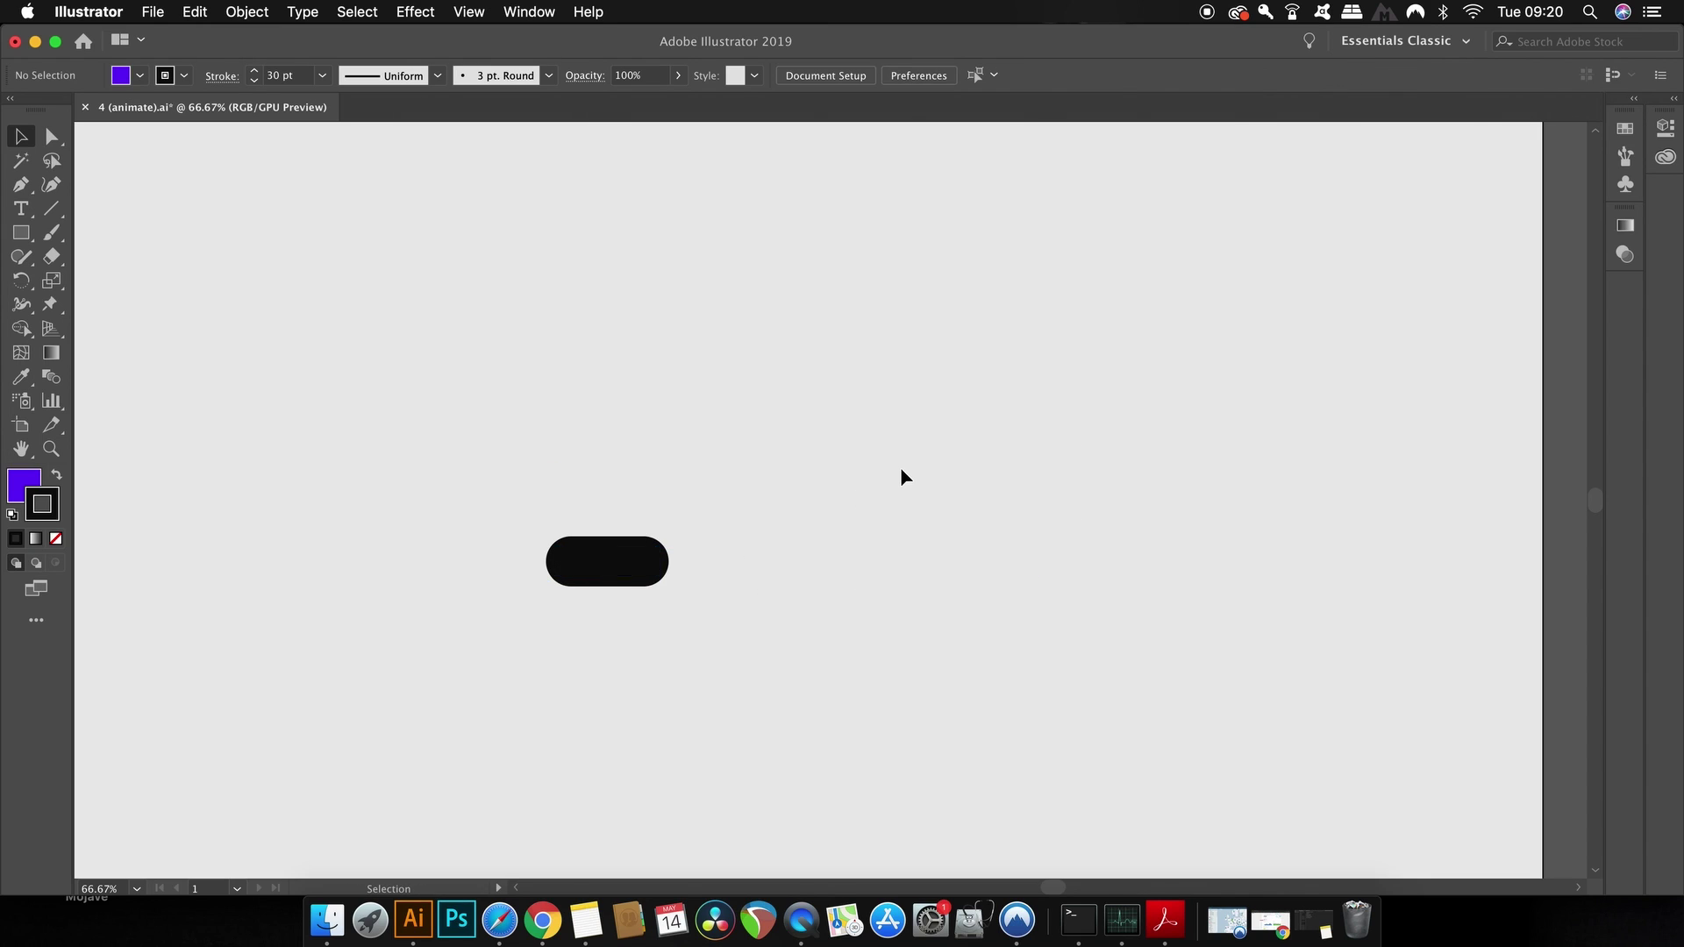
left_click(660, 565)
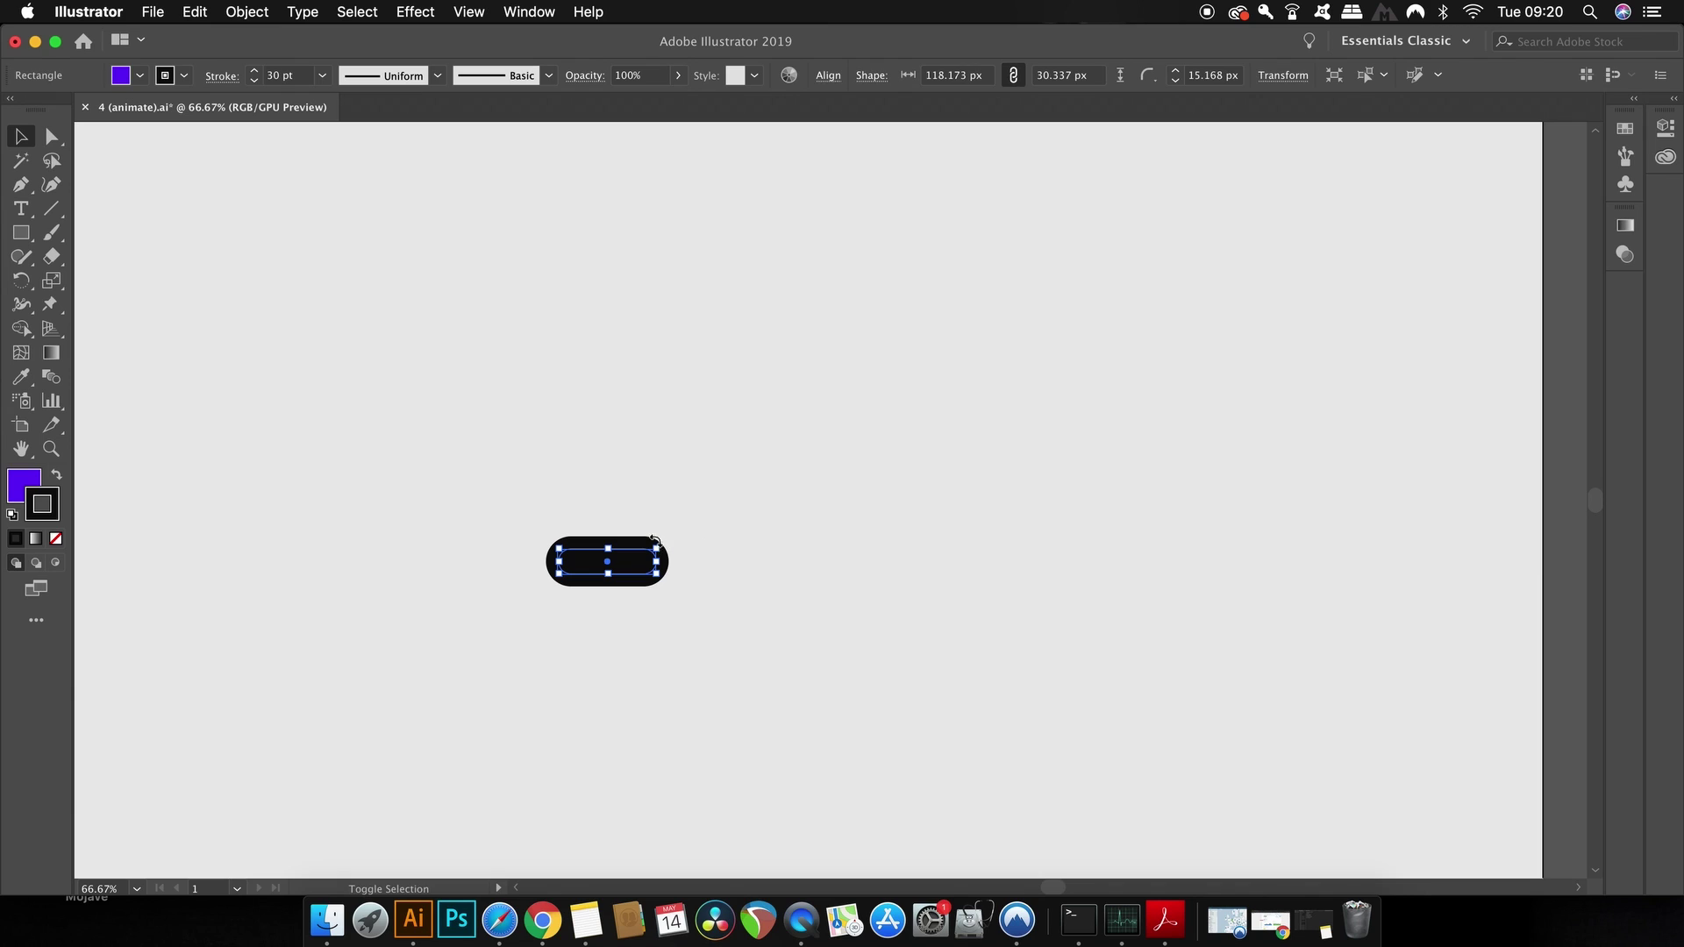
left_click_drag(649, 544, 952, 474)
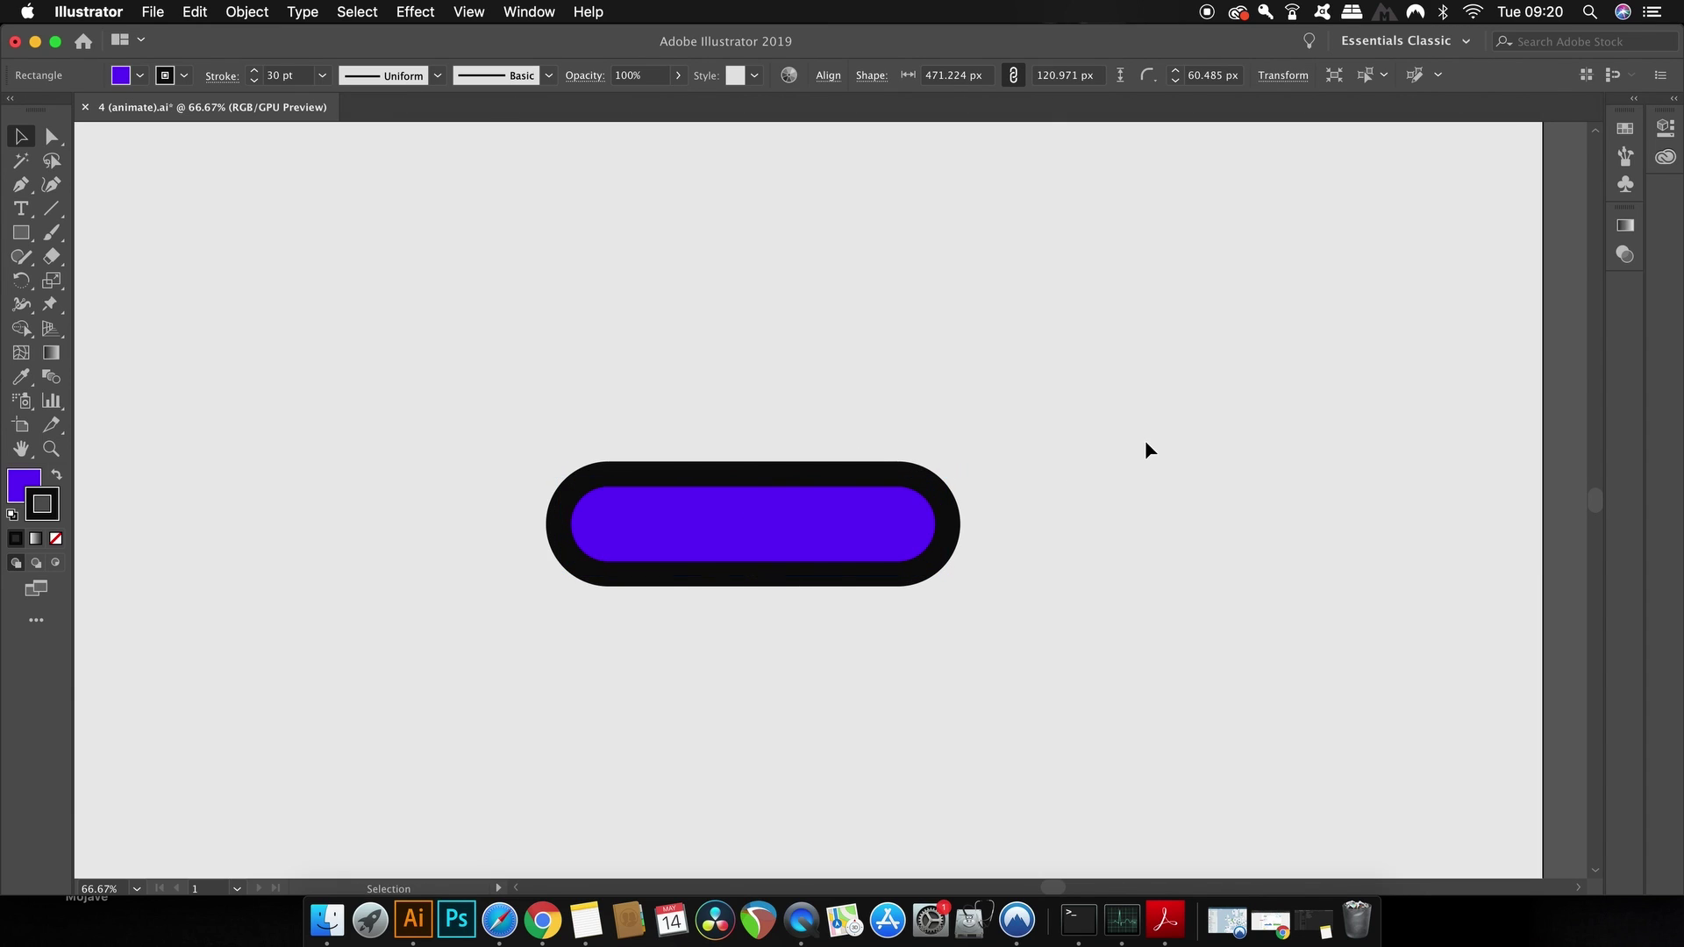
left_click(1018, 498)
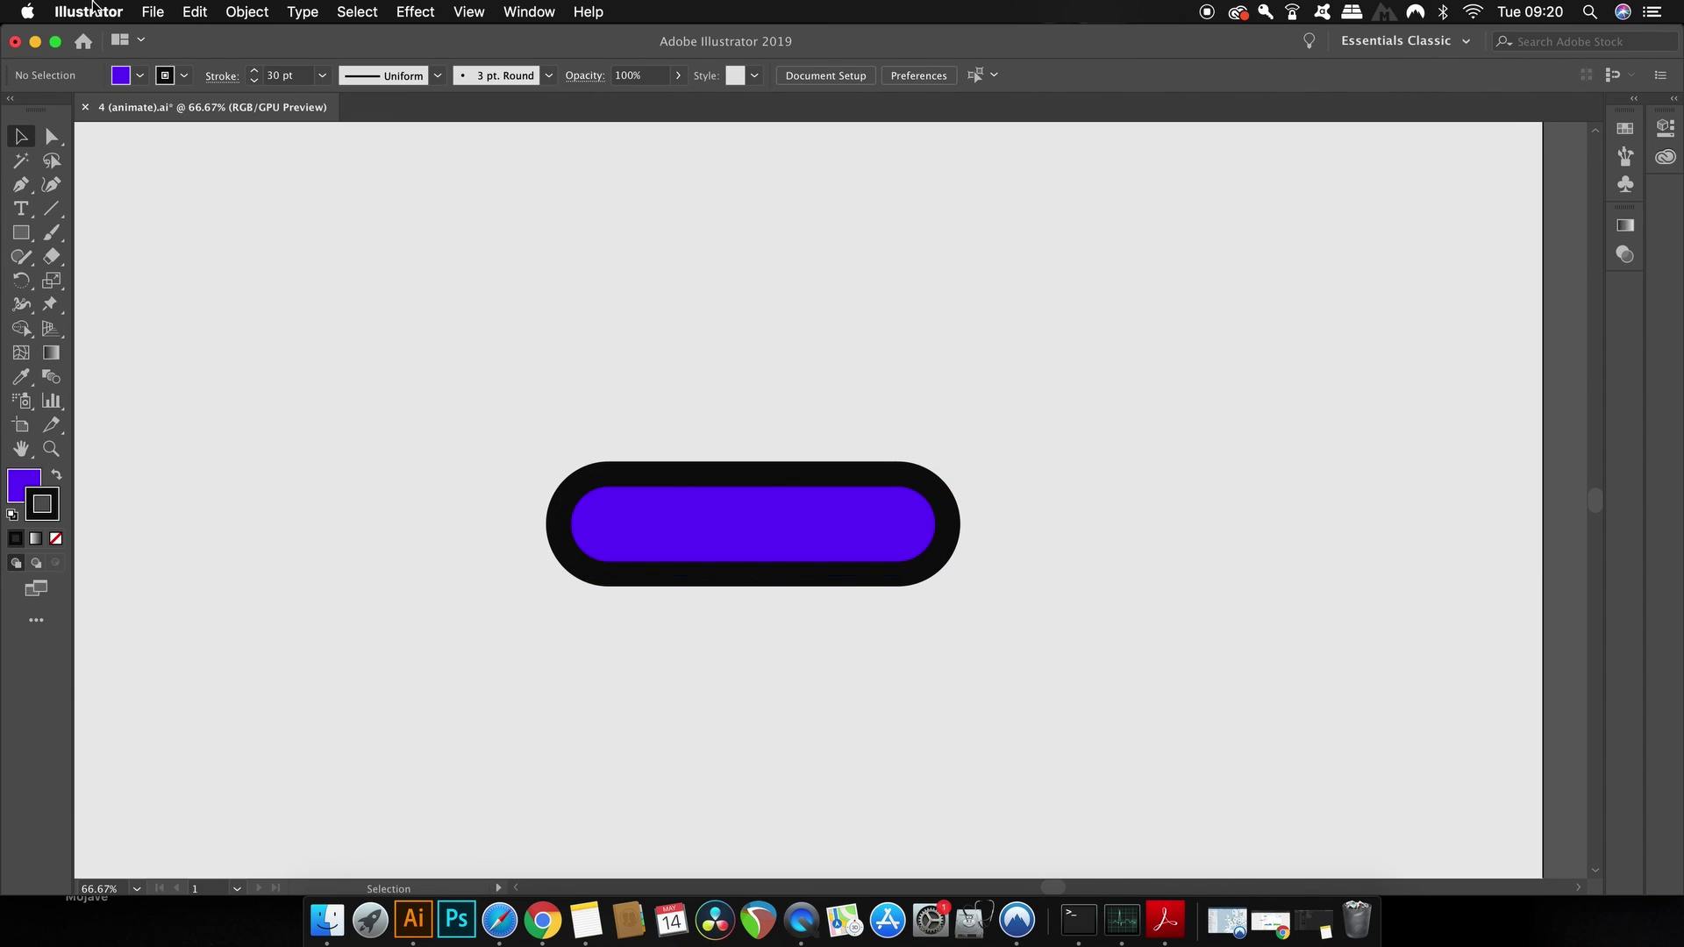
- Confirm General preferences with keyboard increment 0.3 px and reselect the pill
left_click(91, 11)
mouse_move(106, 66)
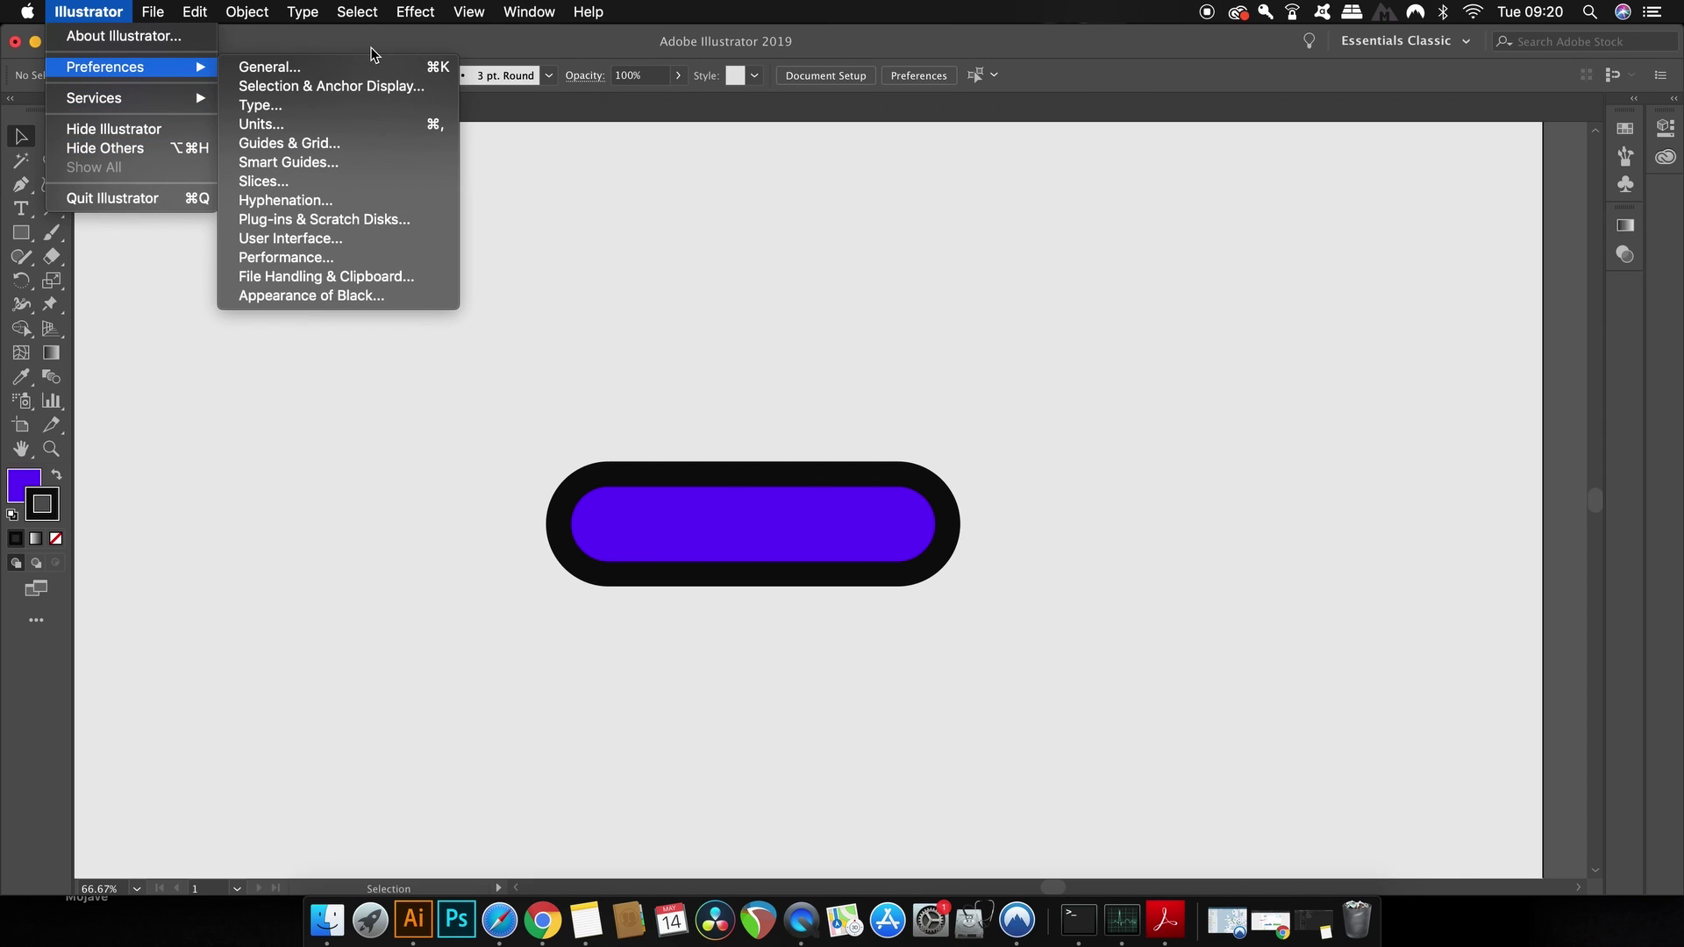
left_click(372, 75)
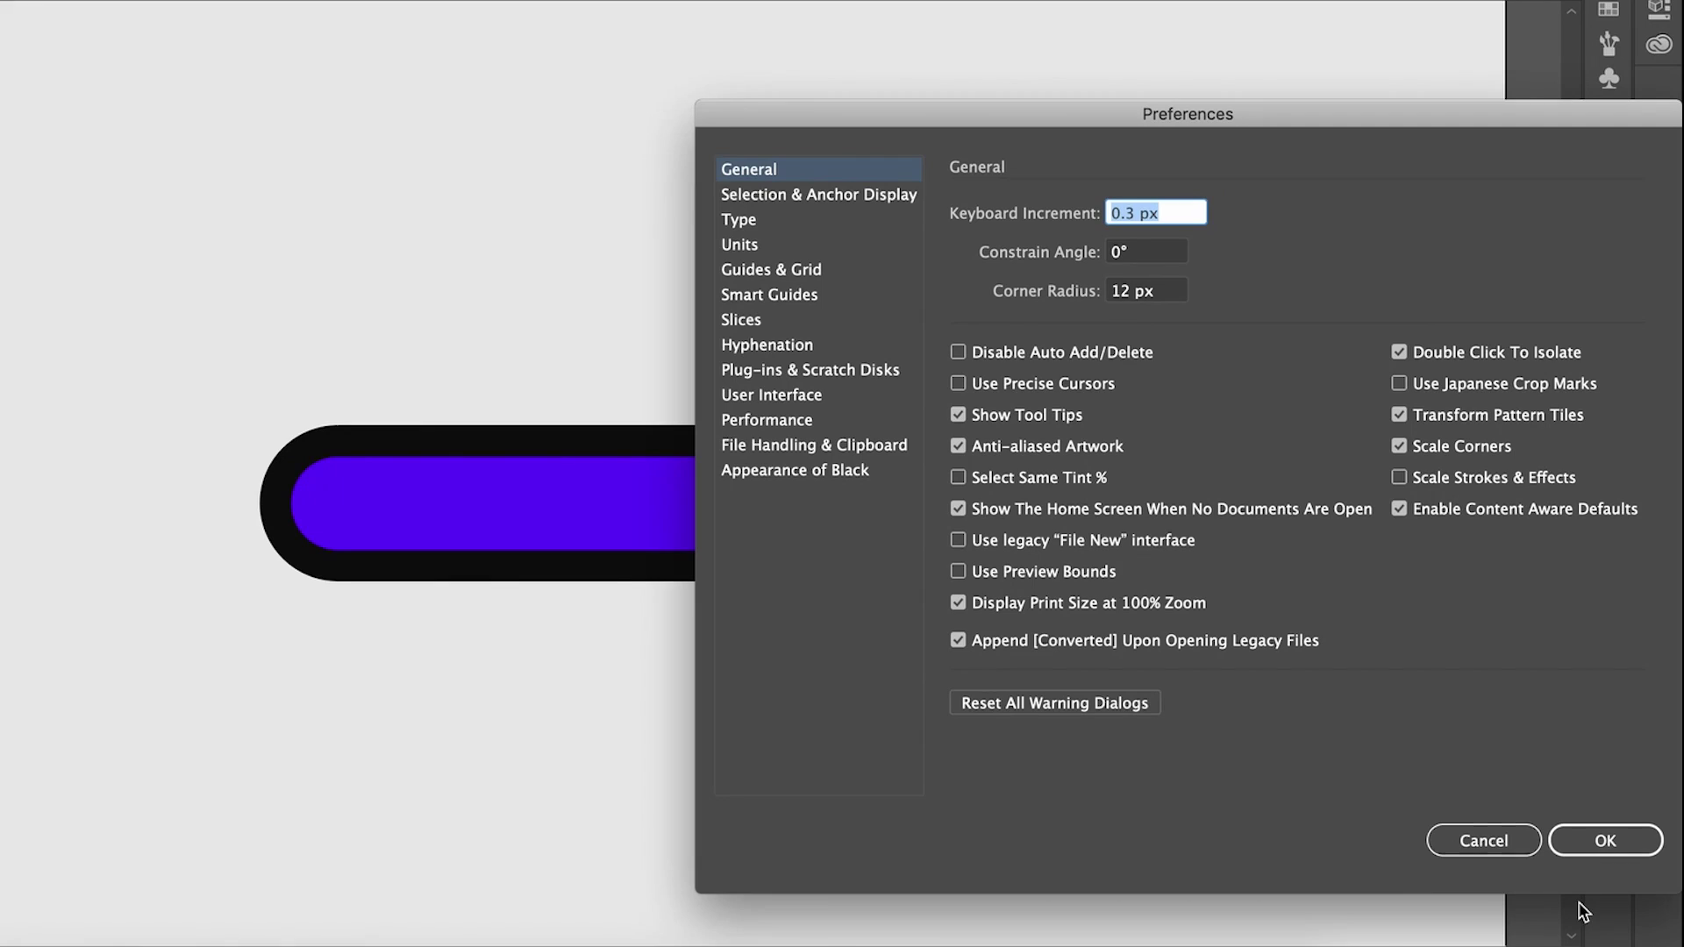
left_click(1597, 848)
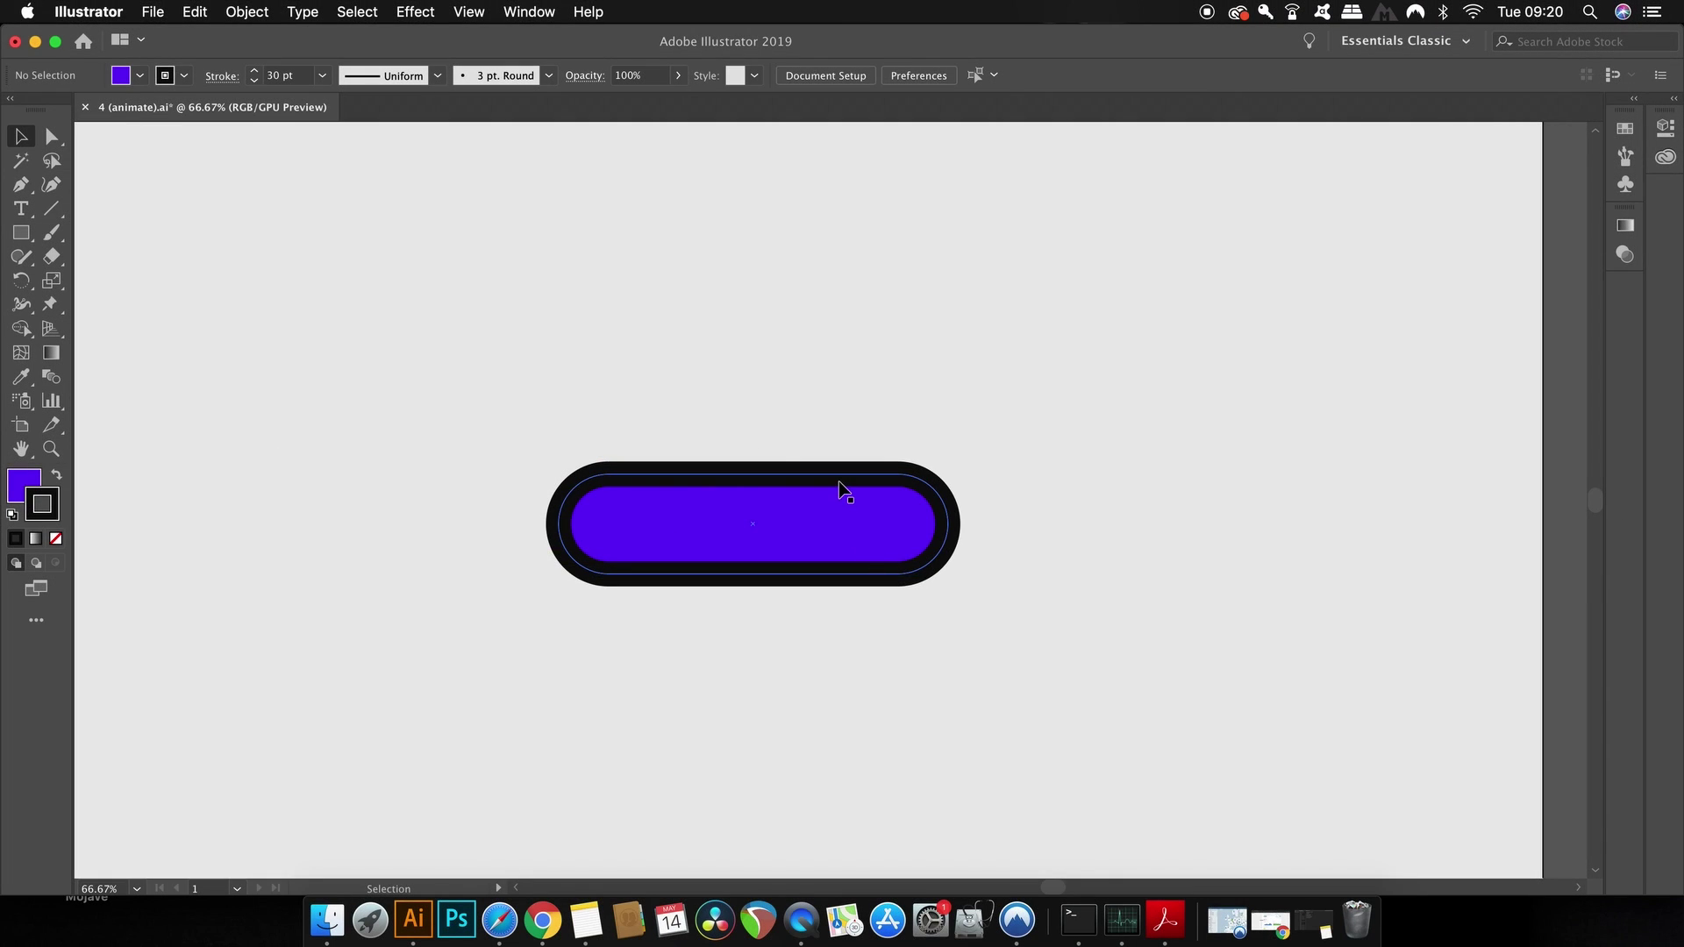
left_click(840, 490)
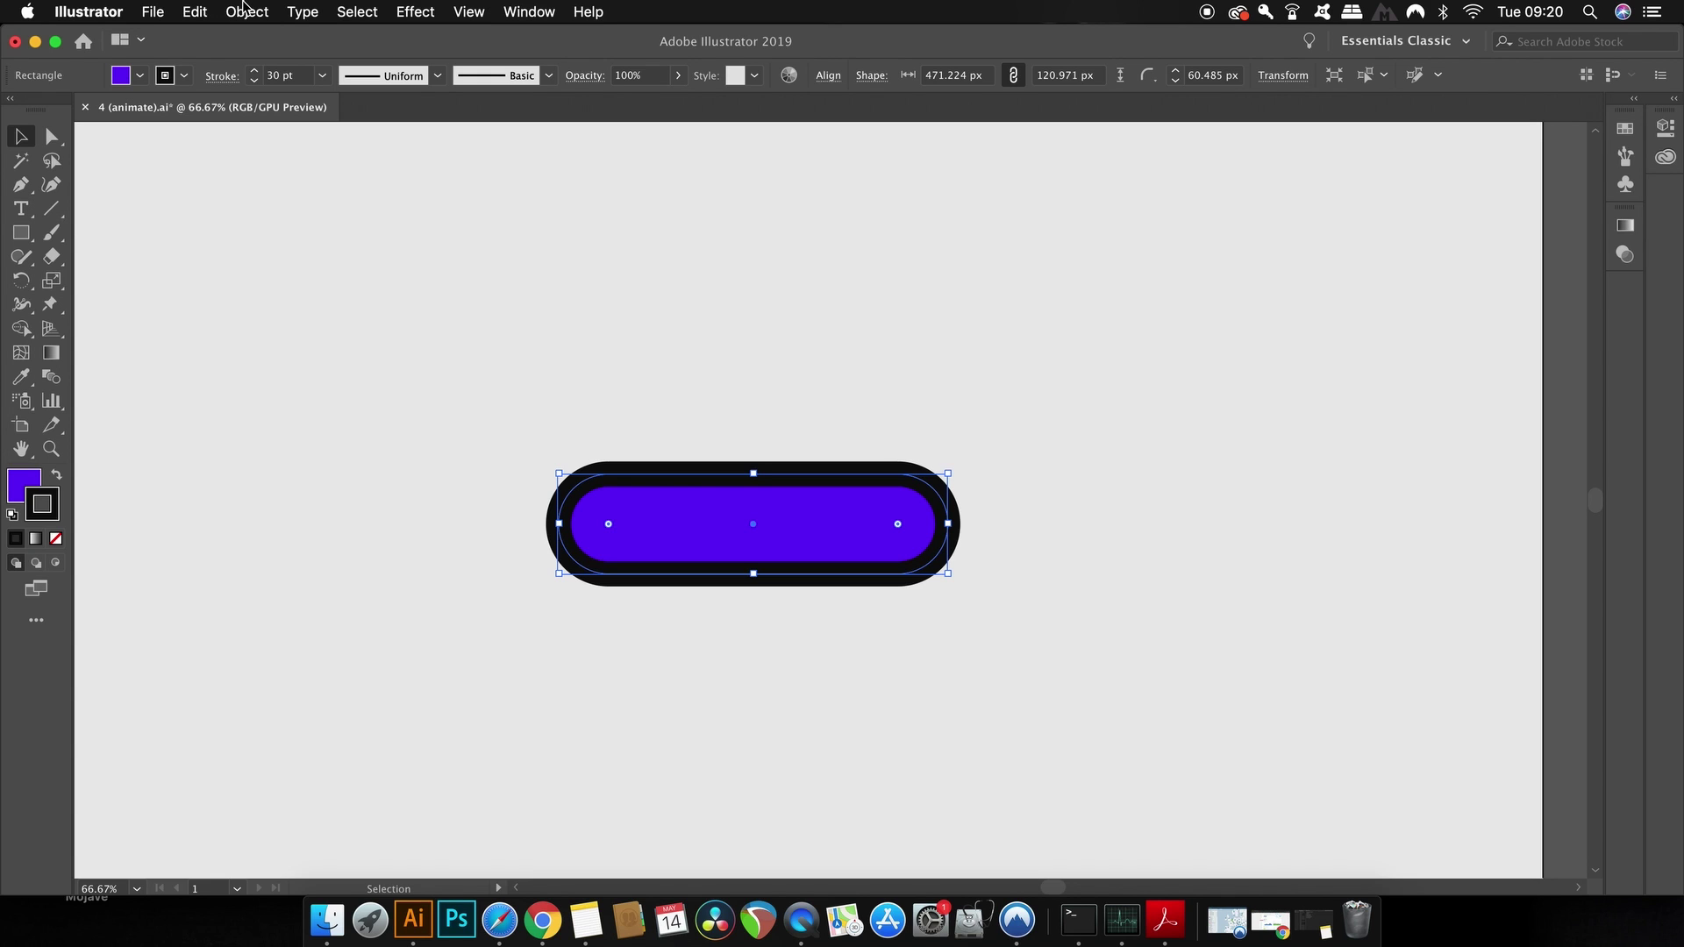
- Expand the pill with Fill and Stroke checked into an outline group
left_click(247, 11)
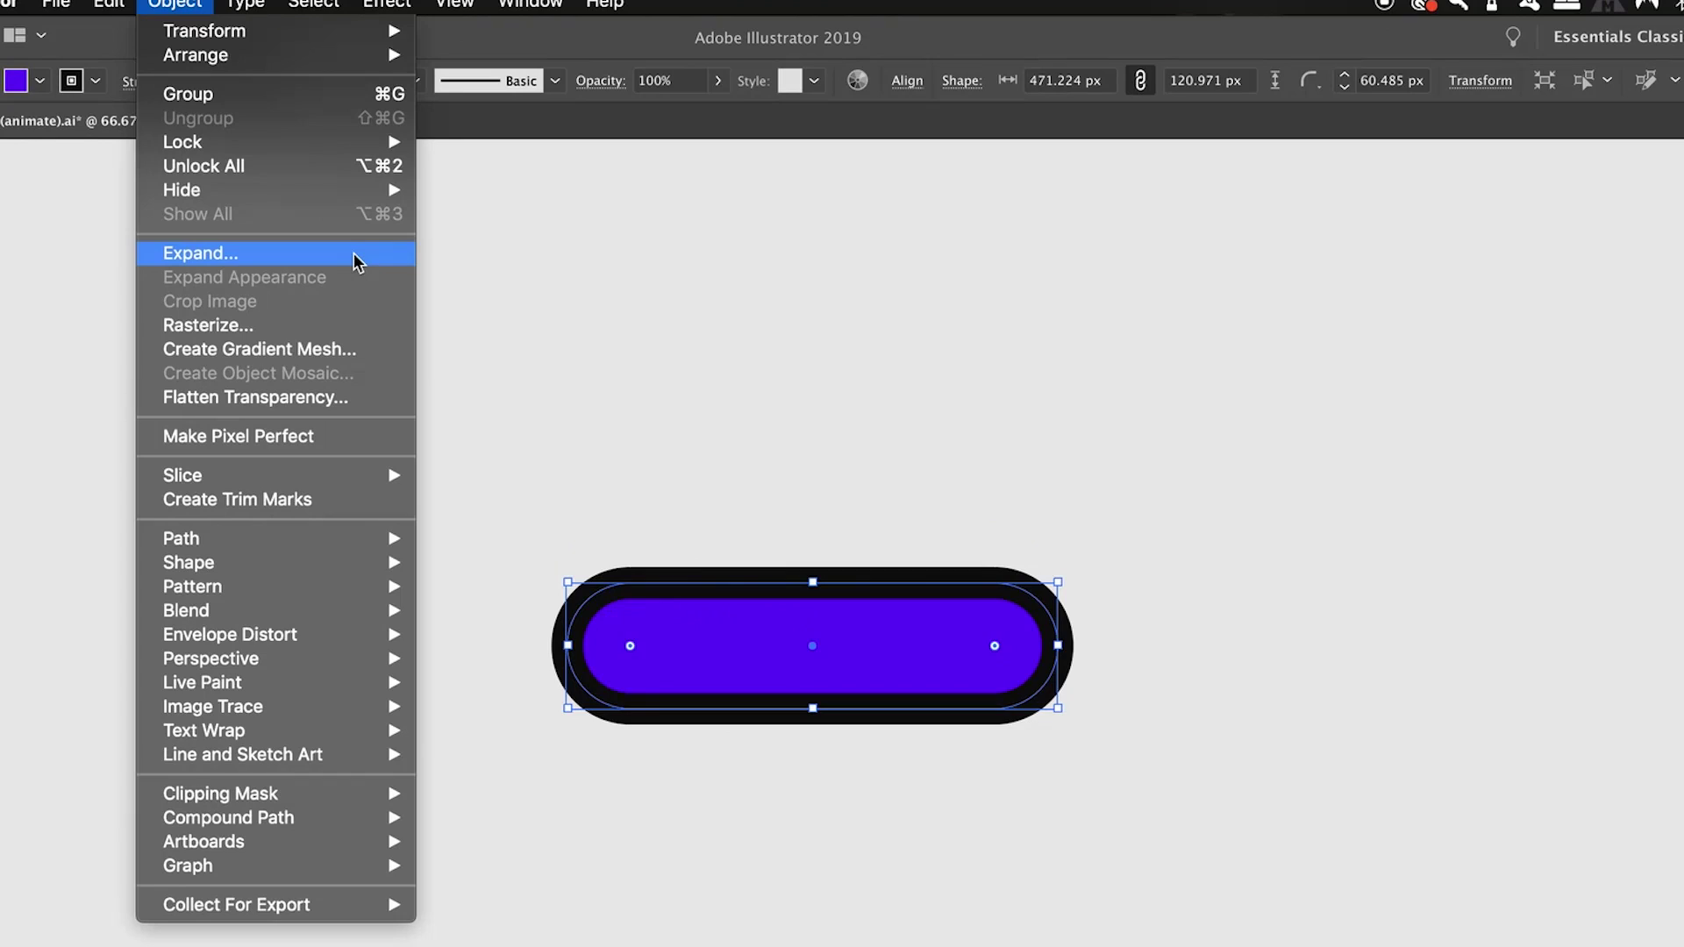
left_click(355, 253)
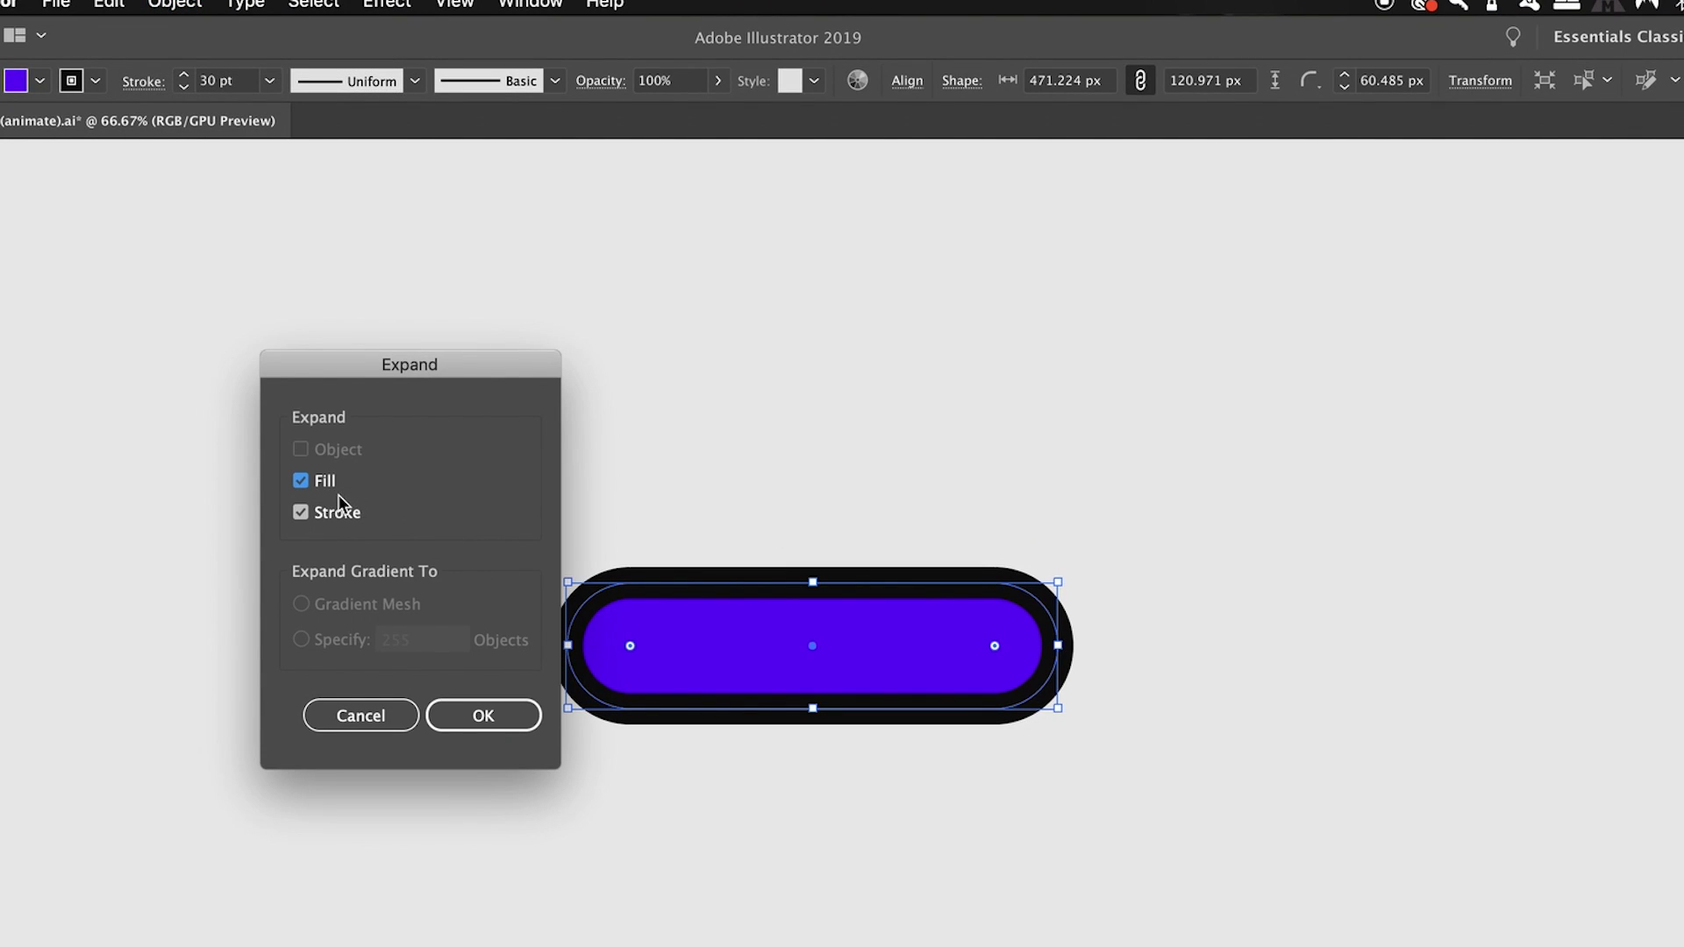
left_click(498, 711)
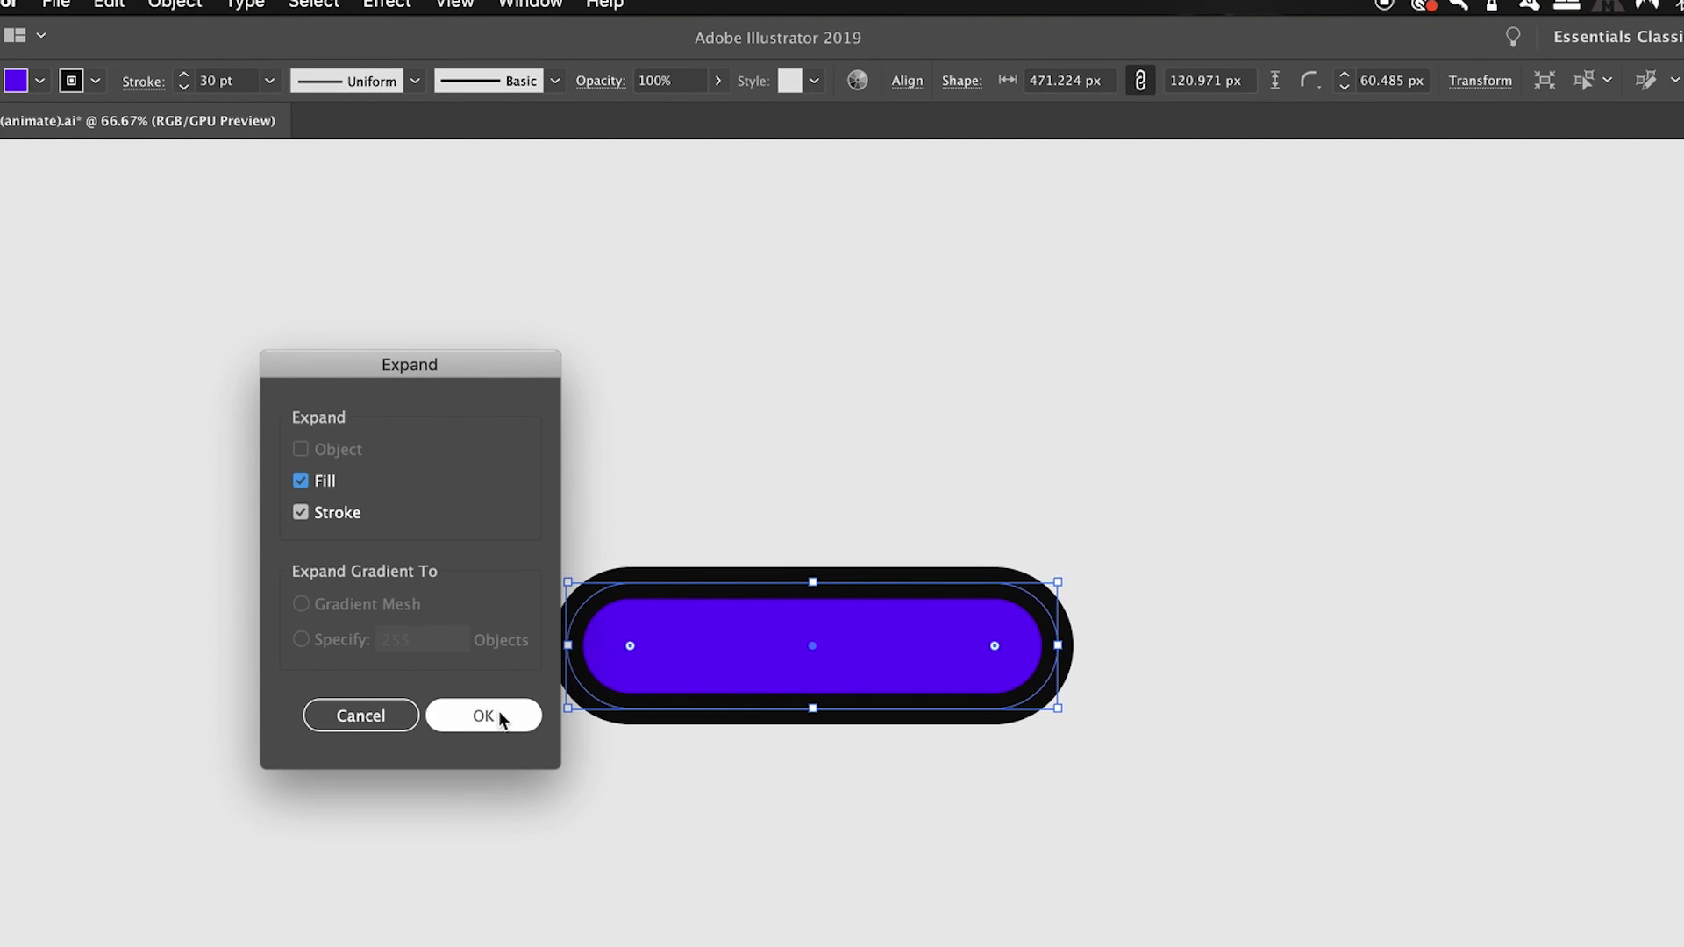
left_click(498, 715)
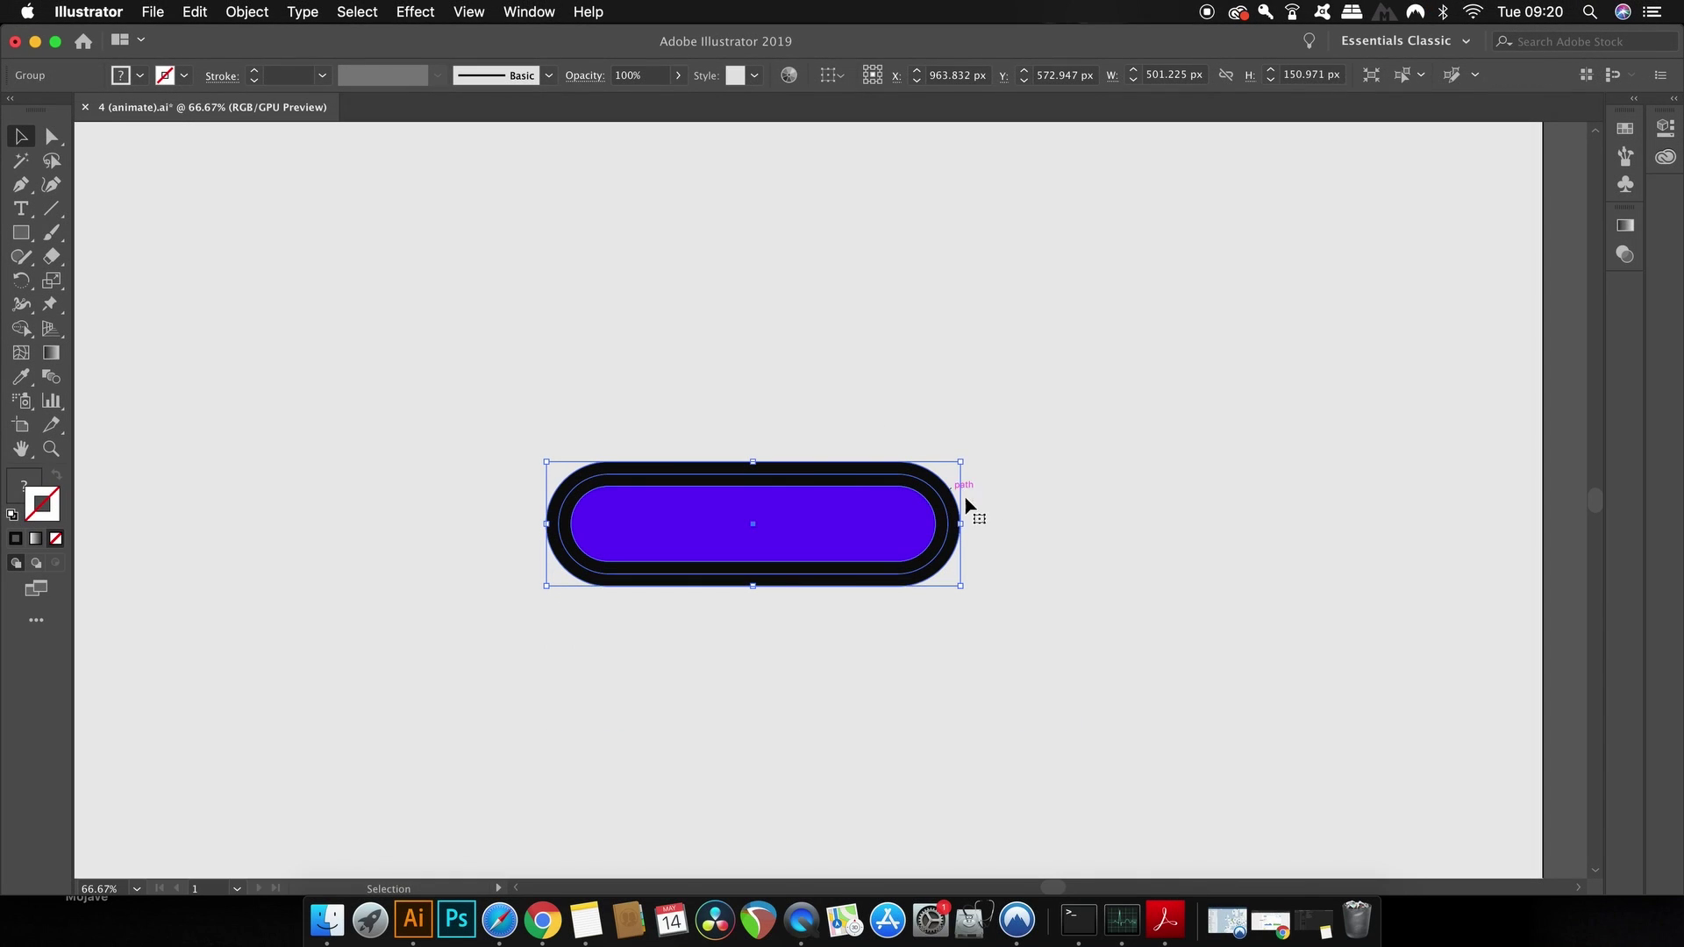
- Scale the expanded pill group down and back up from its corner handle
left_click(1067, 527)
left_click(884, 486)
scroll(884, 495, "up", 1)
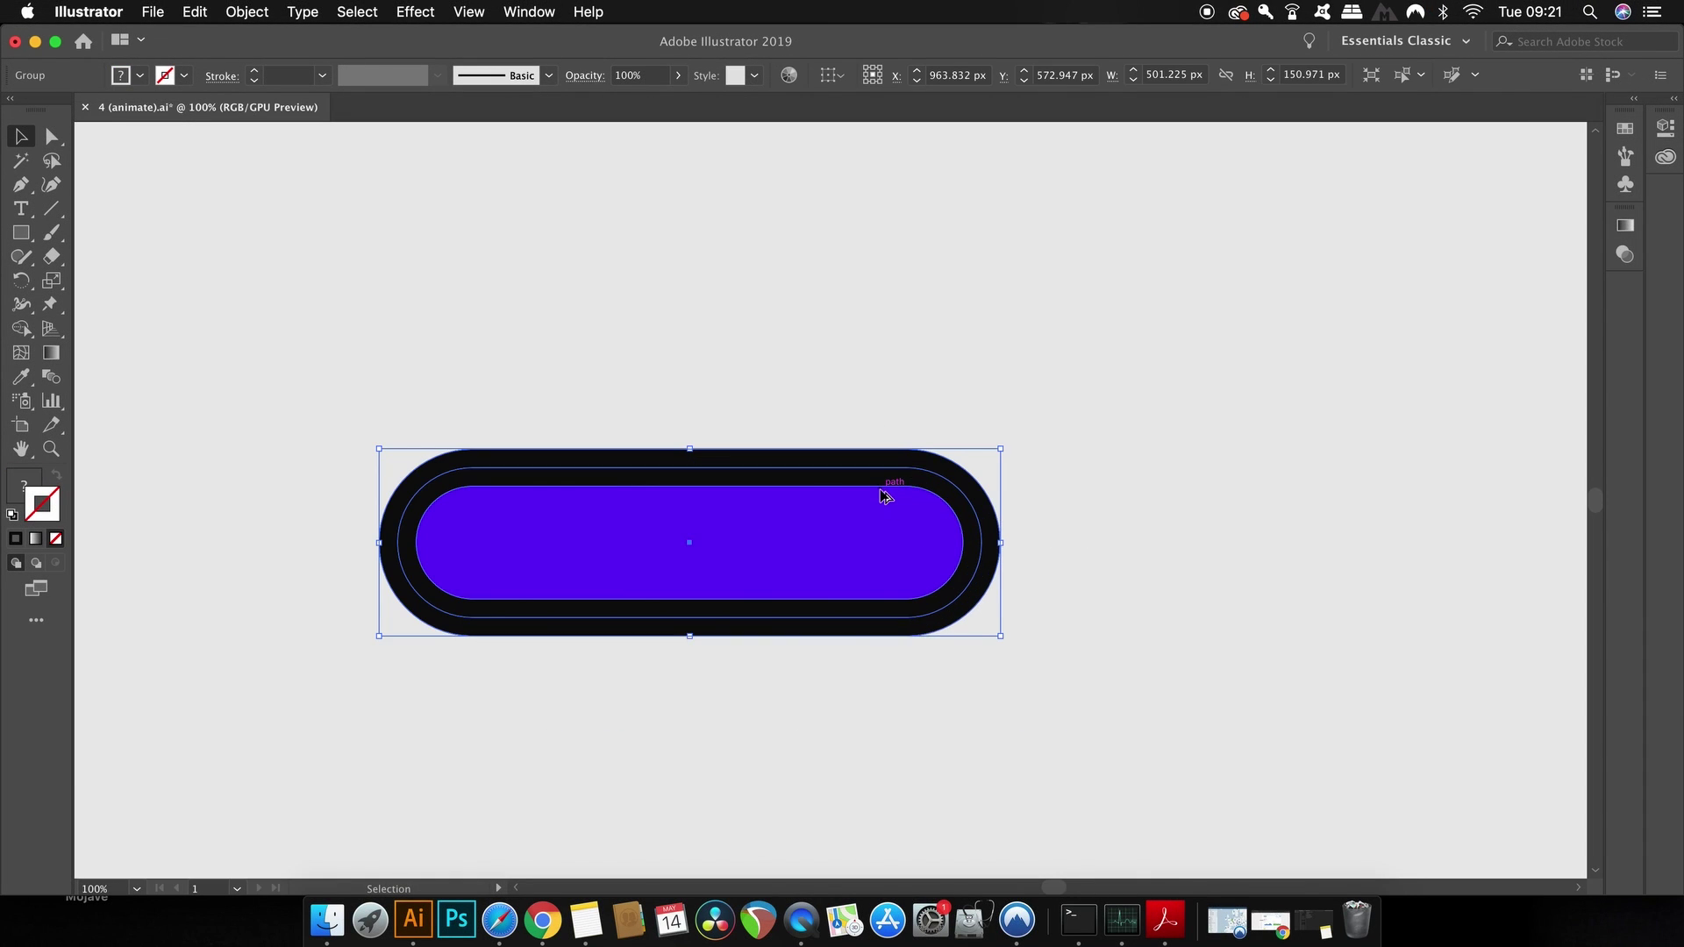
scroll(883, 496, "up", 2)
scroll(884, 496, "down", 3)
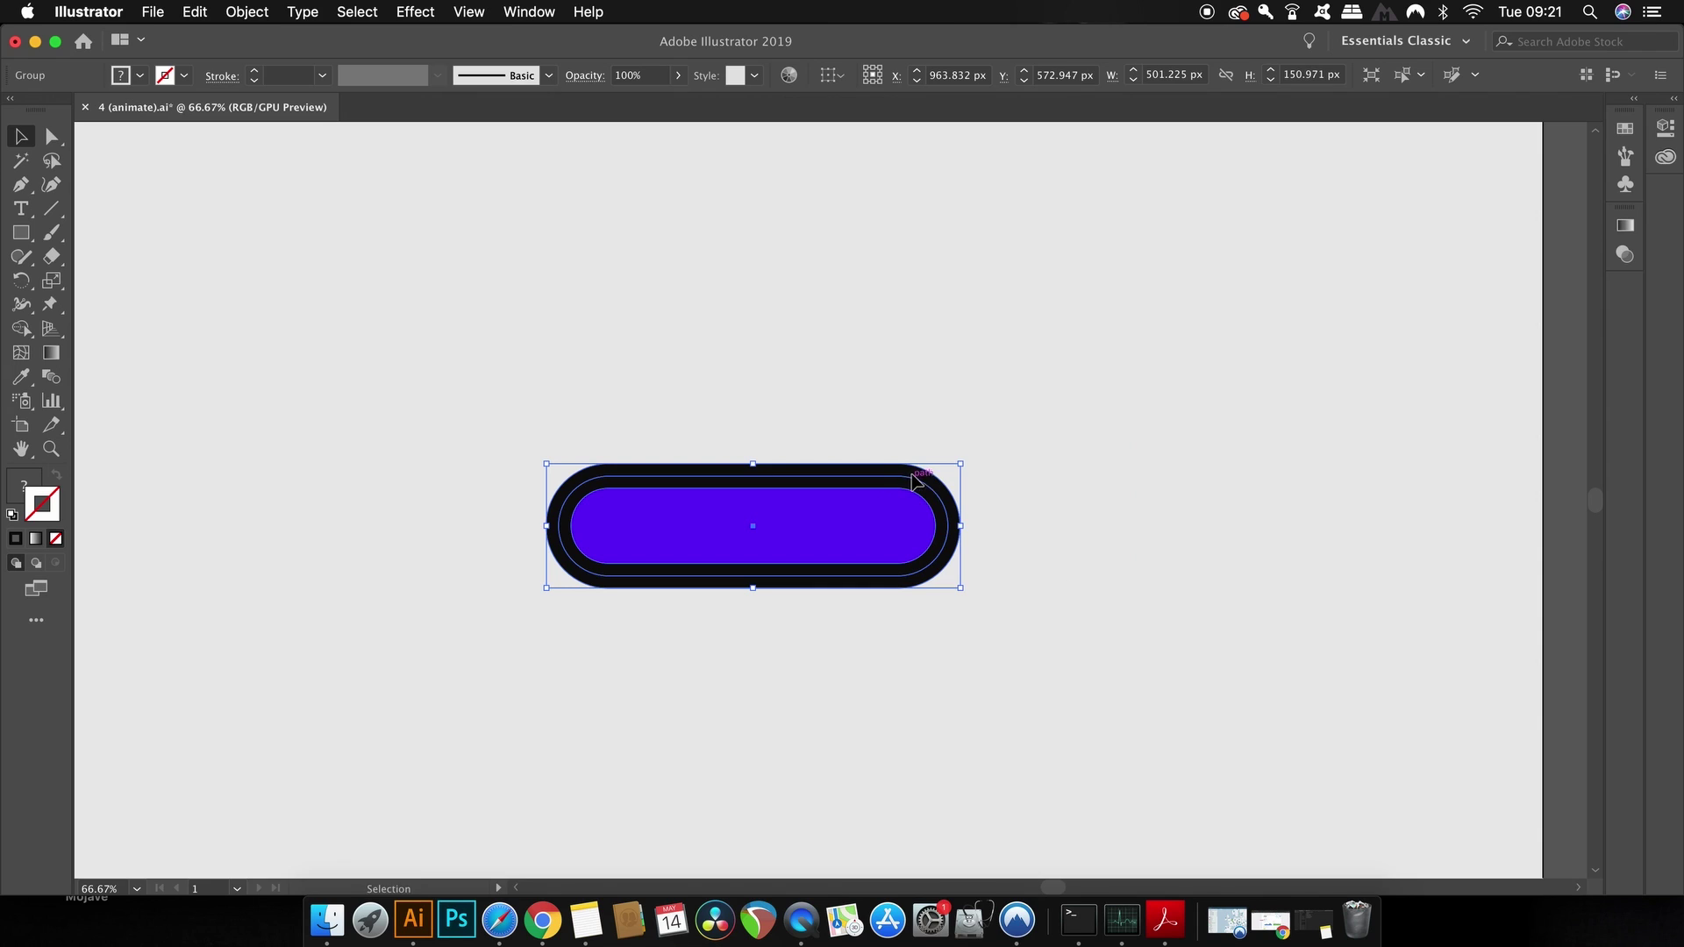
mouse_move(960, 463)
left_mouse_down()
mouse_move(629, 564)
mouse_move(1410, 322)
left_mouse_up()
left_click(745, 542)
left_click(631, 581)
left_click(1222, 792)
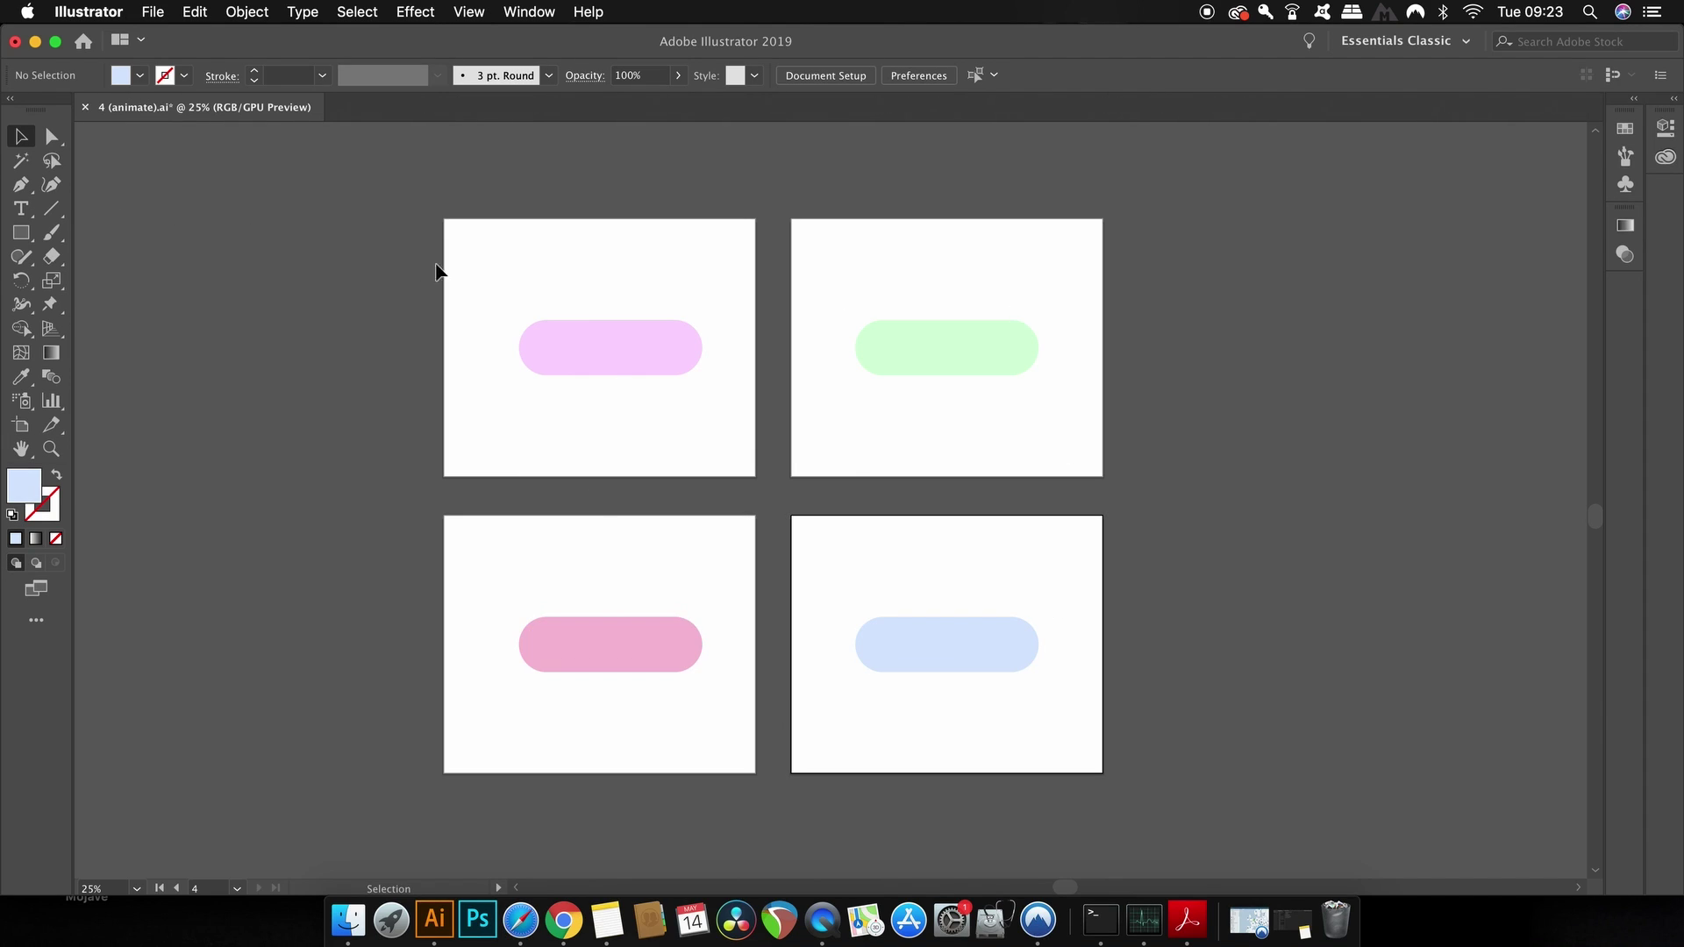
- Start Save As on the Desktop with the file name 'design 1'
left_click(154, 12)
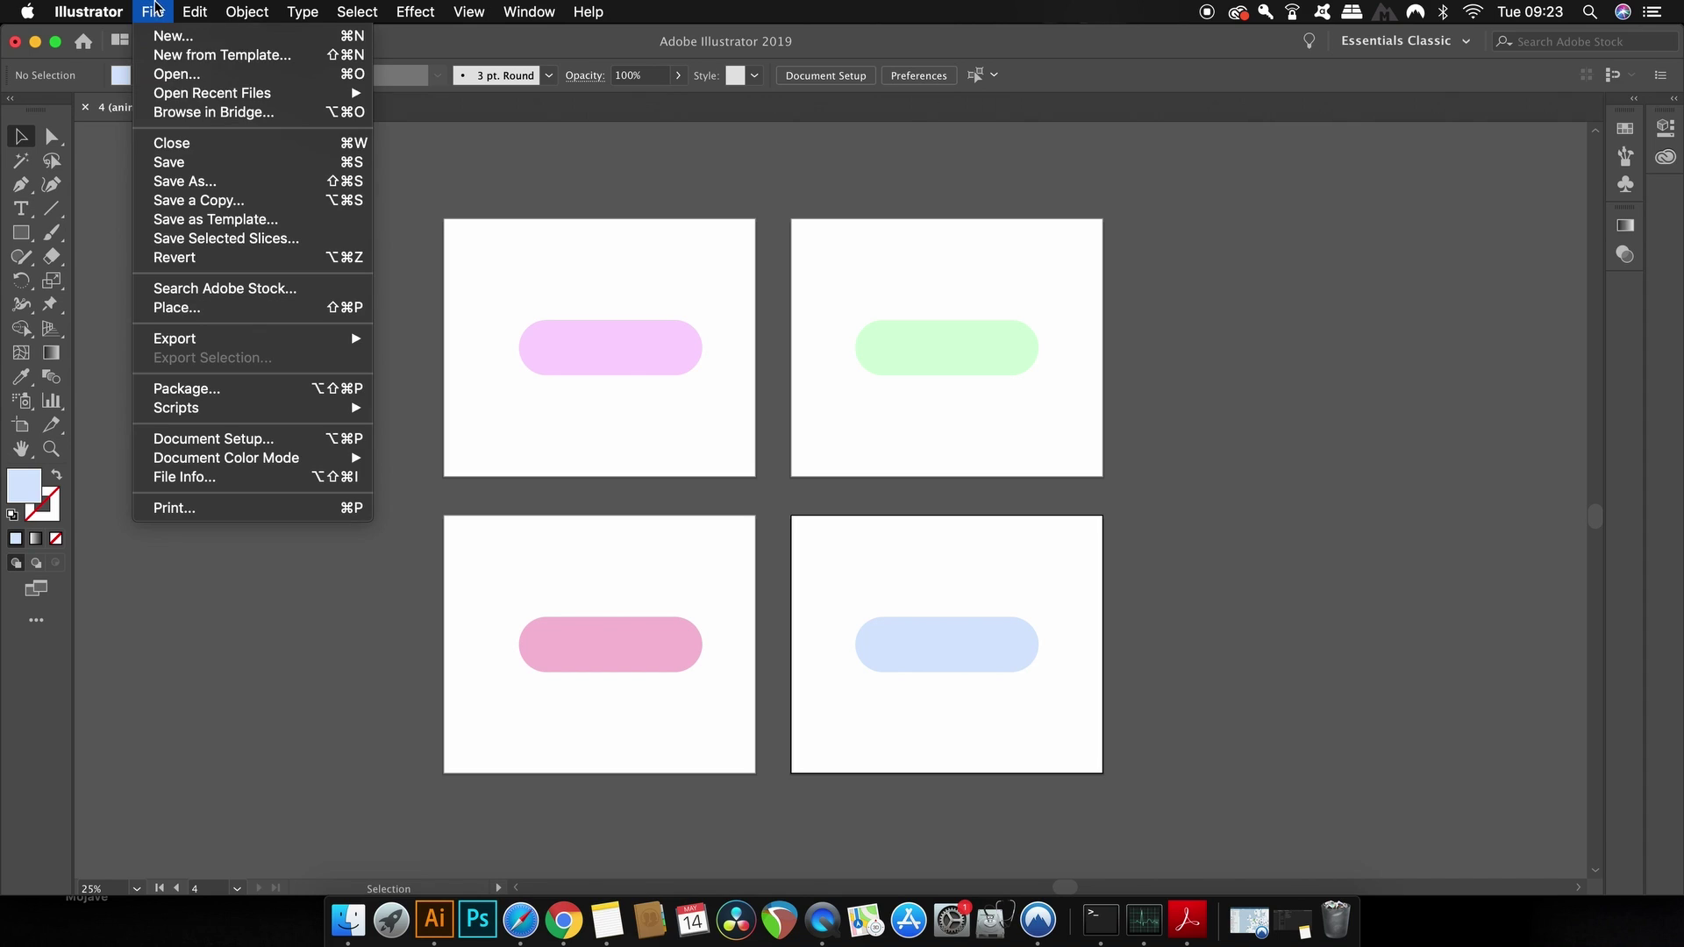
left_click(214, 182)
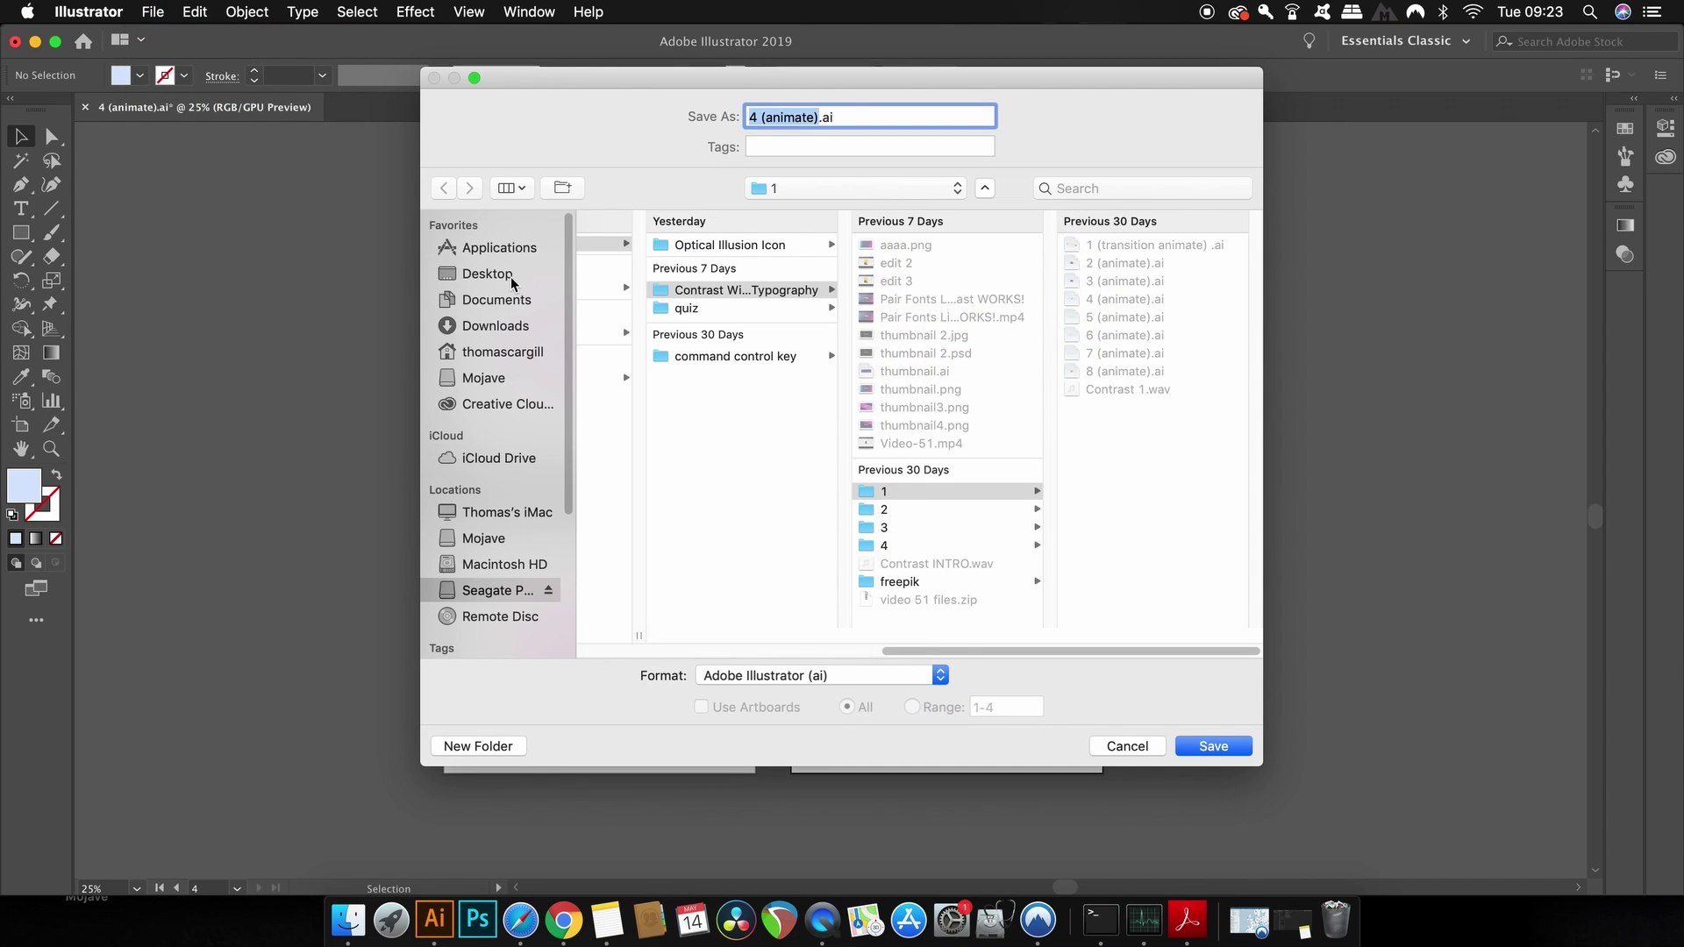
left_click(484, 273)
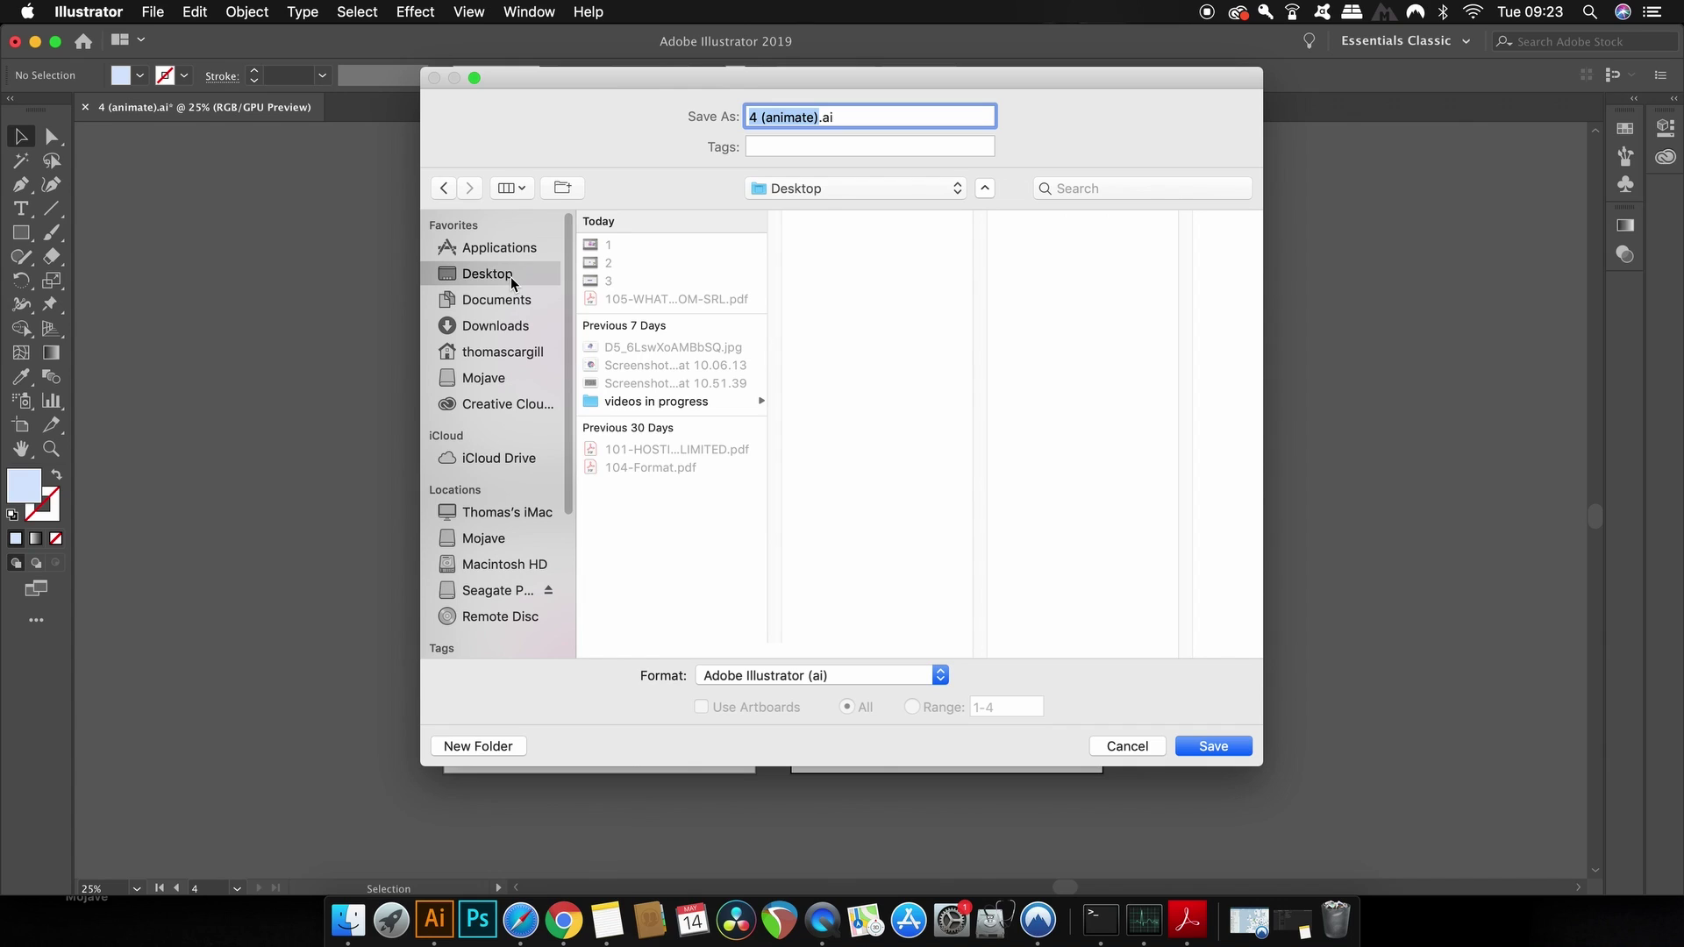
type("d")
type("esign 1")
- Save design 1.ai with each artboard as a separate file, range 1-3
left_click(1237, 745)
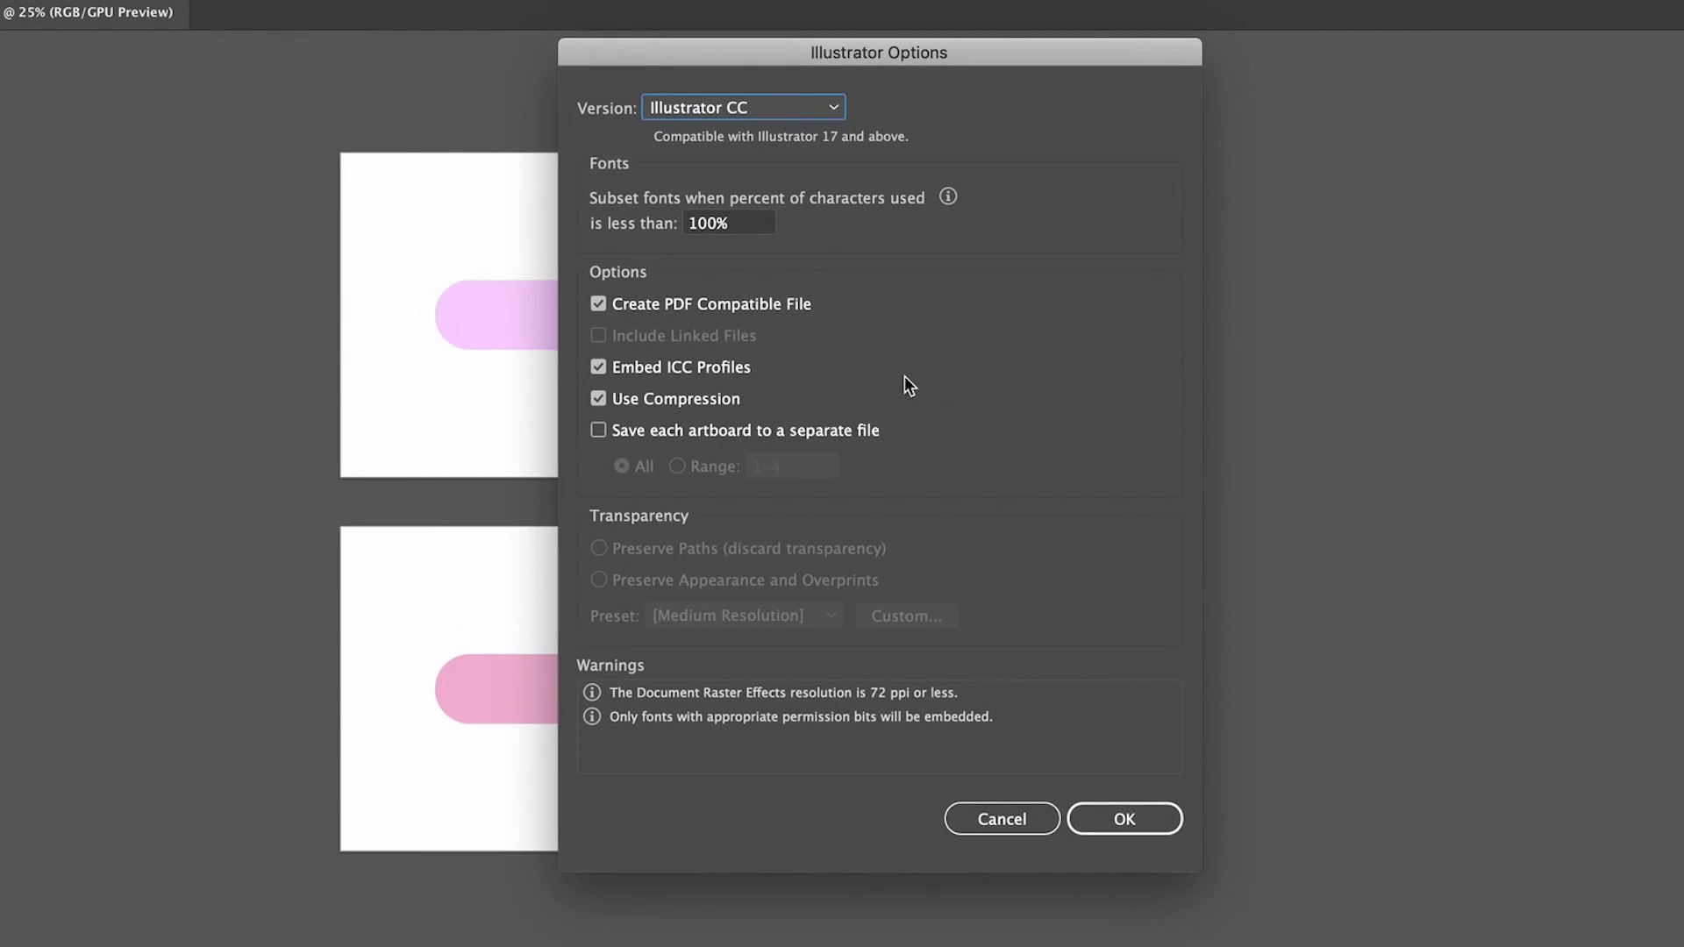
left_click(704, 432)
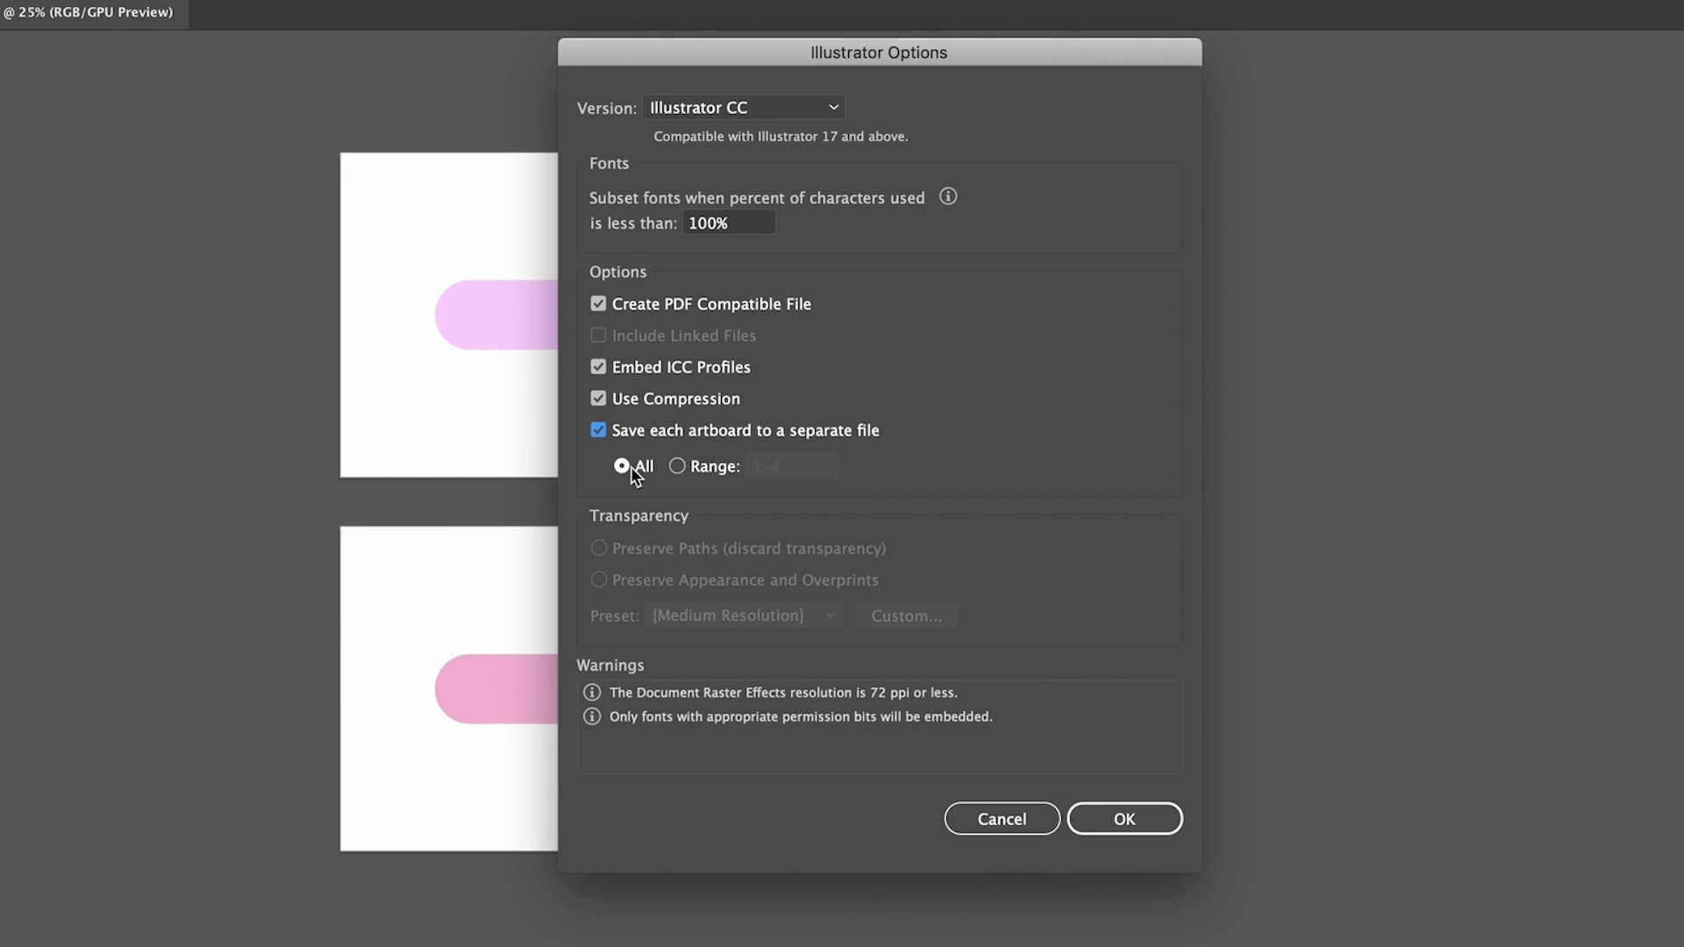
left_click(678, 466)
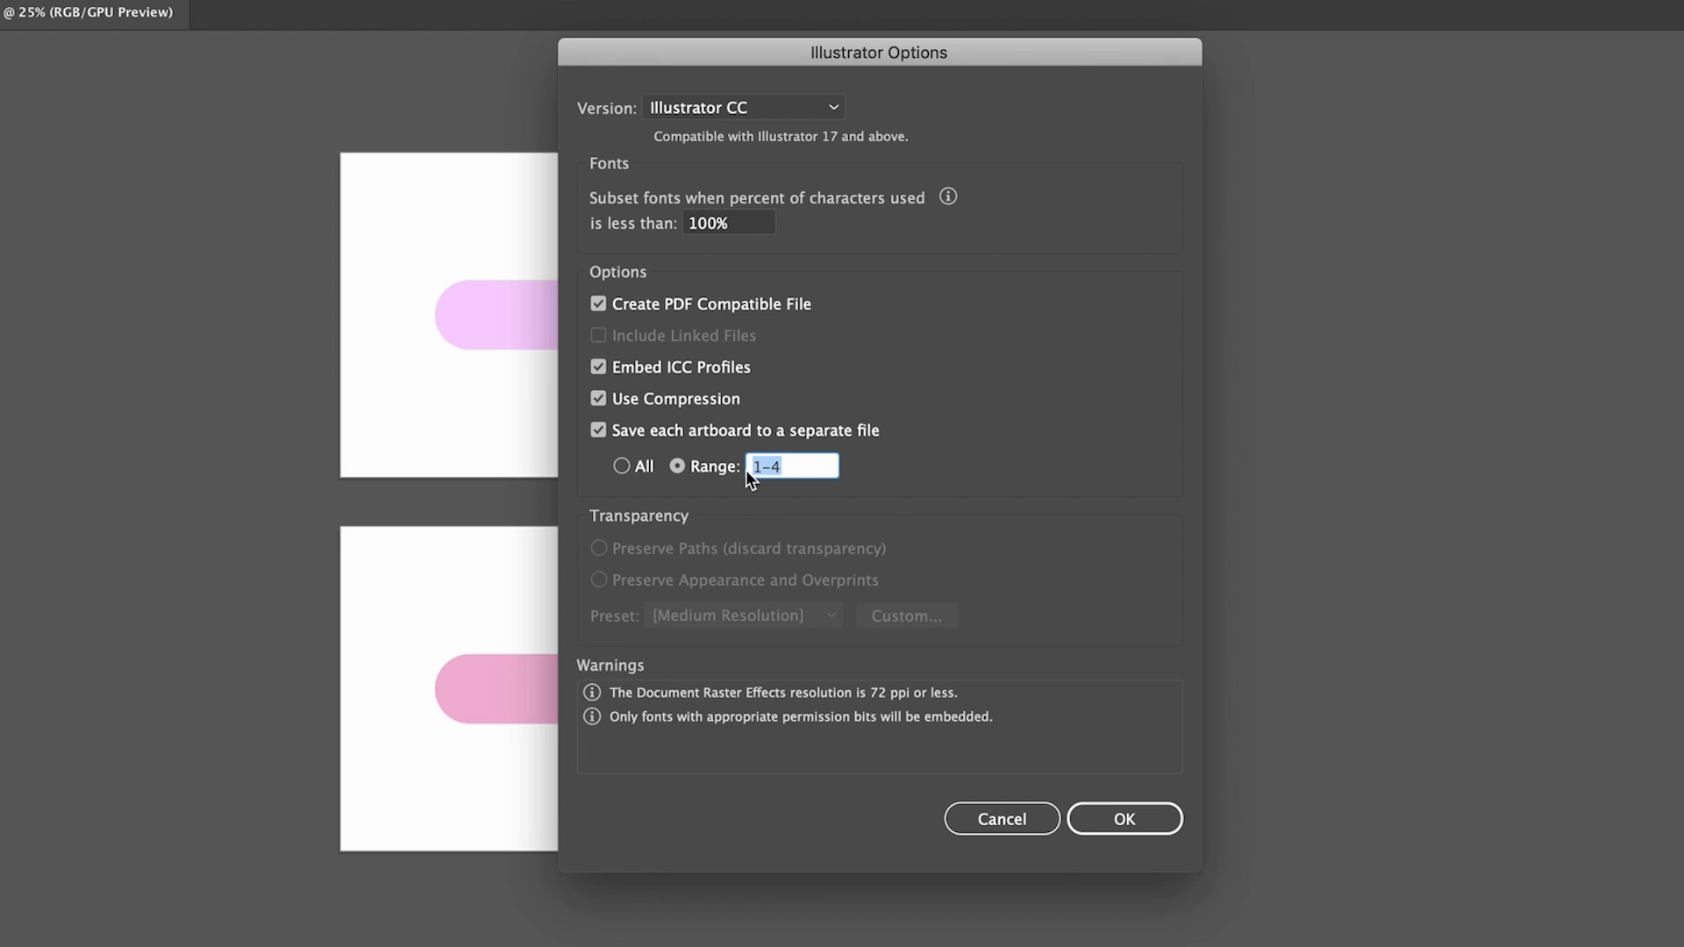
type("1")
type("-3")
left_click(1157, 821)
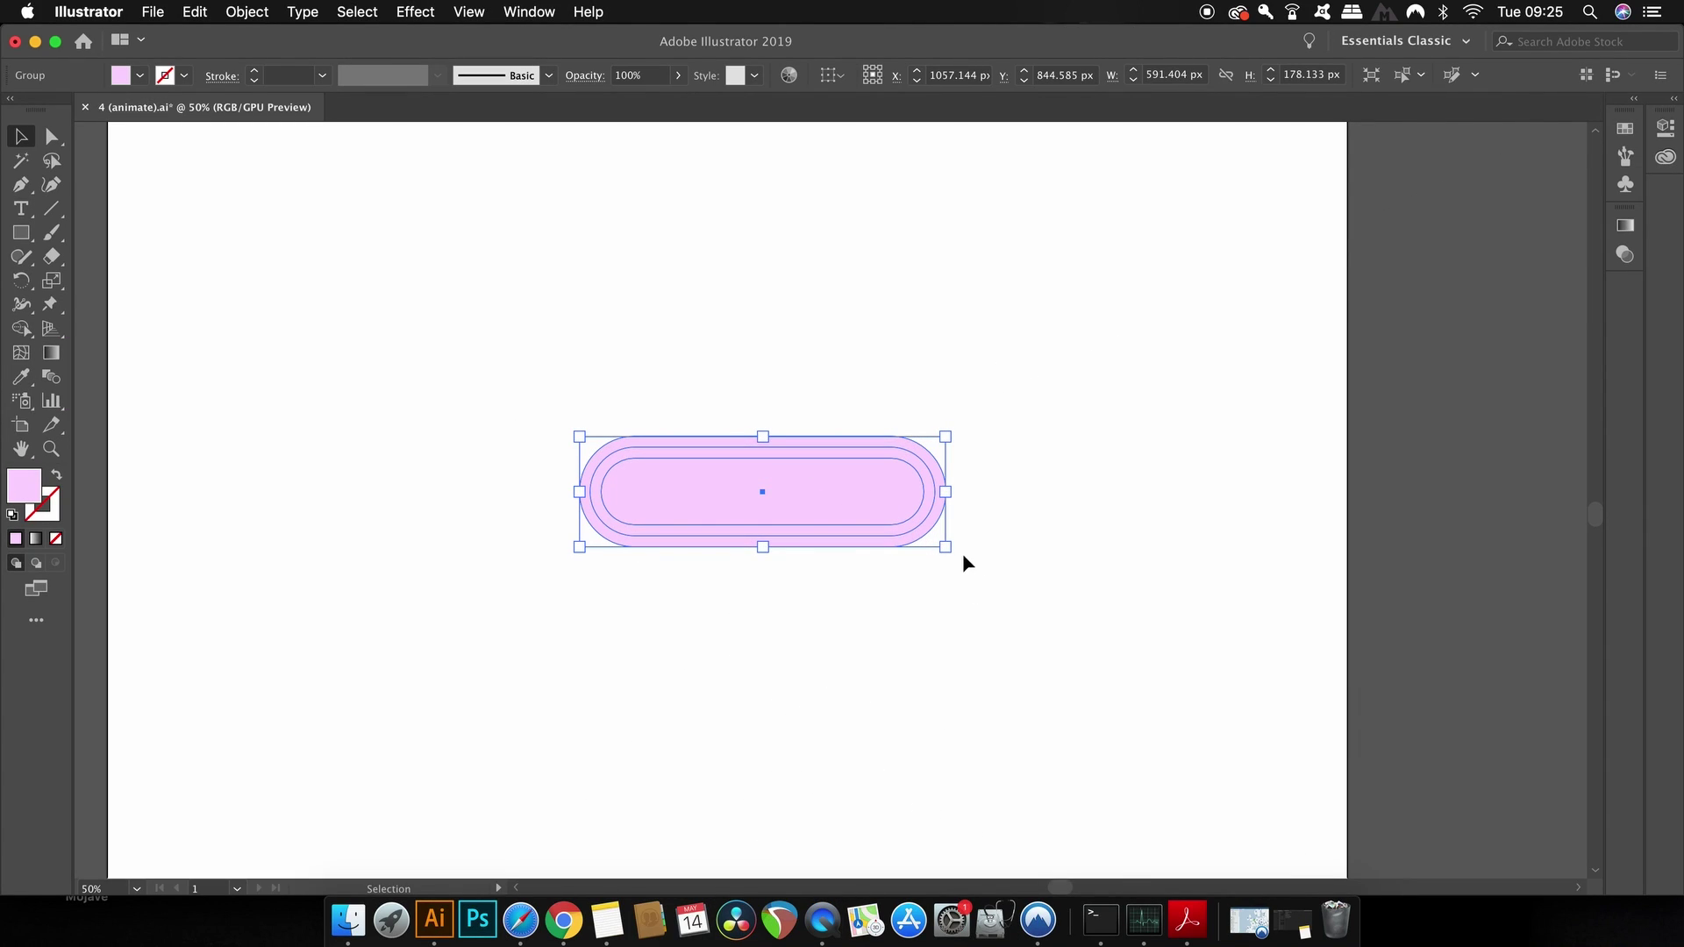
- Enlarge the pill group to about 888 px and set anchor display size just above default
left_click_drag(947, 549, 1129, 685)
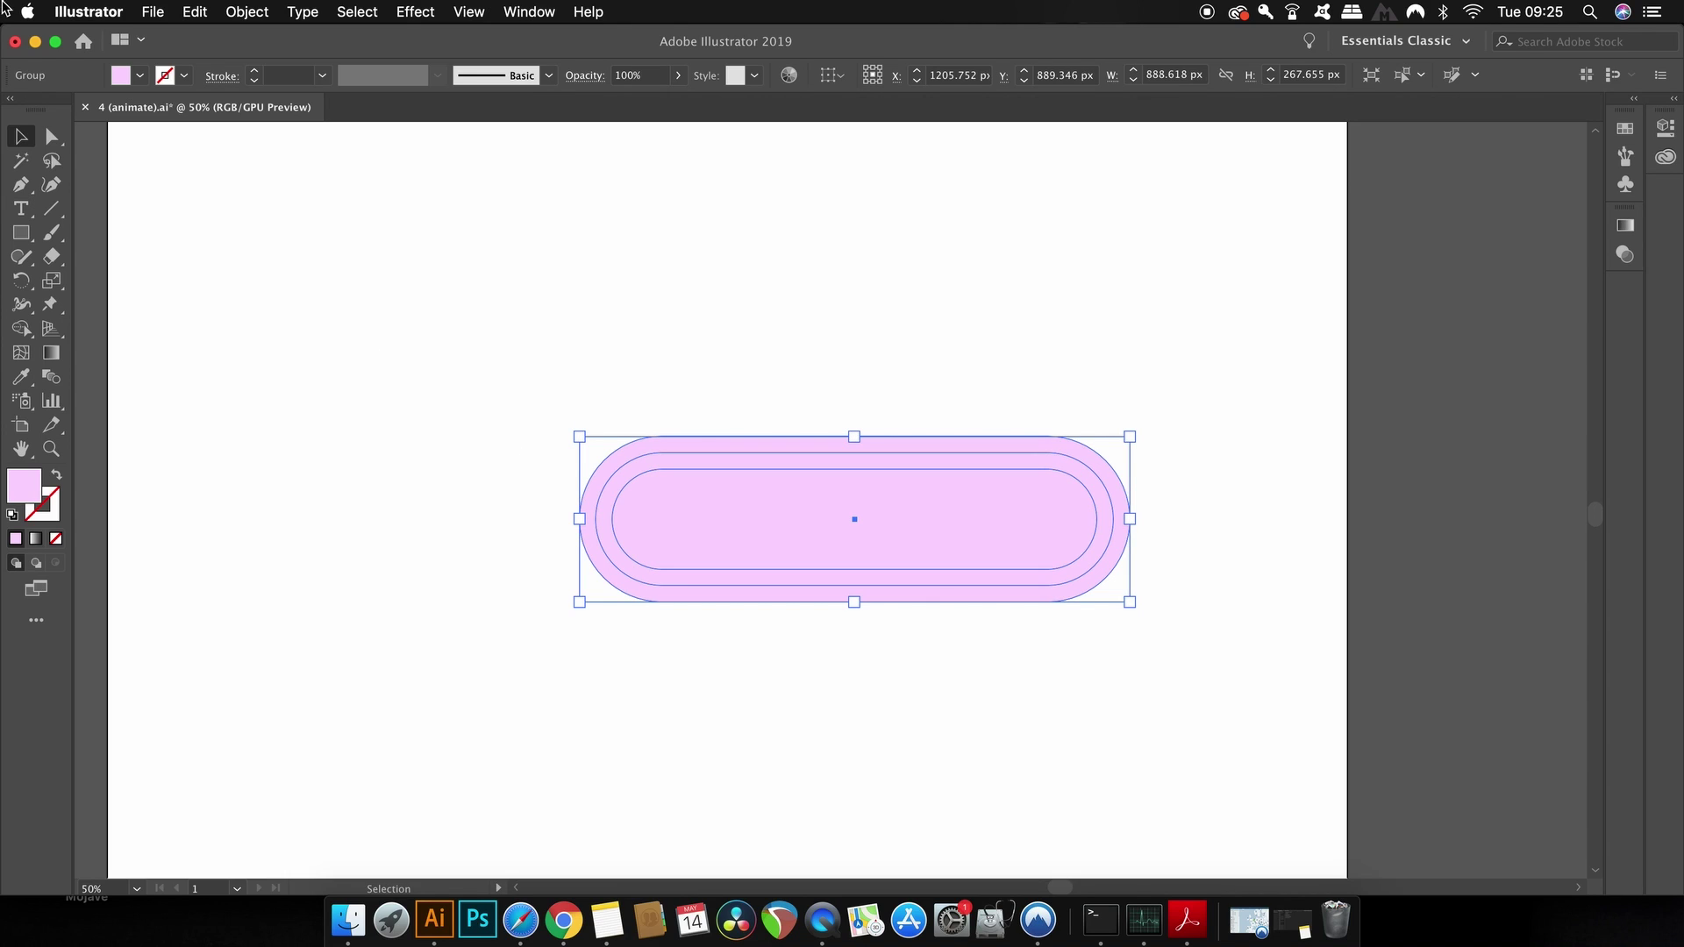
left_click(151, 11)
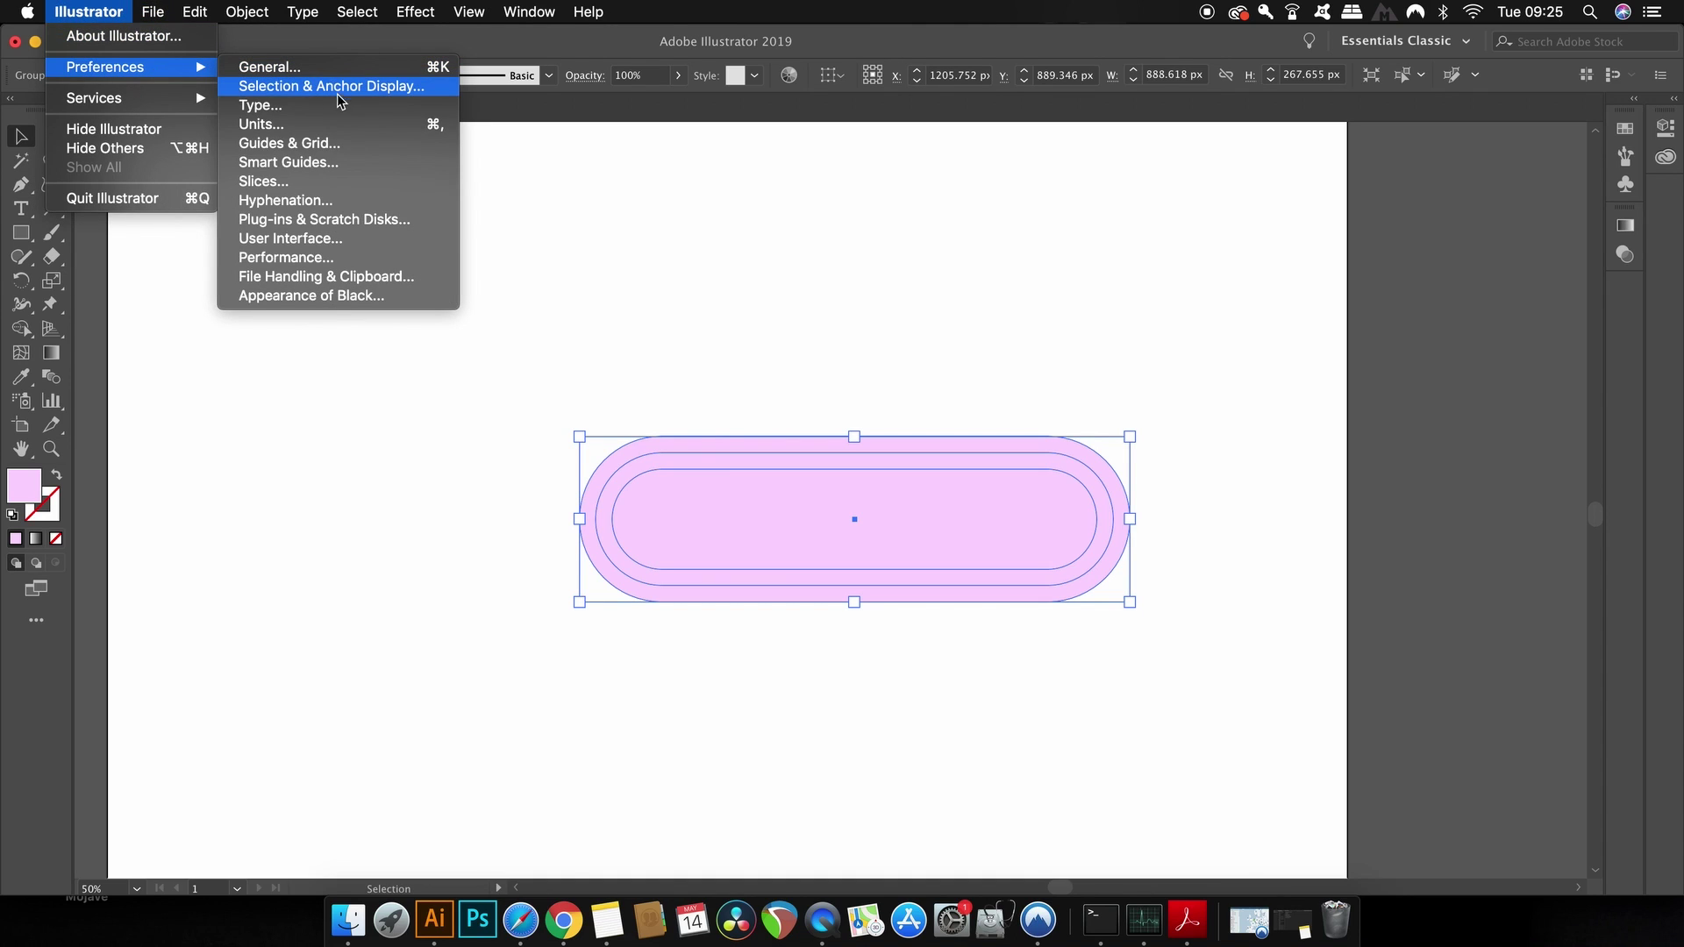
mouse_move(105, 67)
left_click(365, 86)
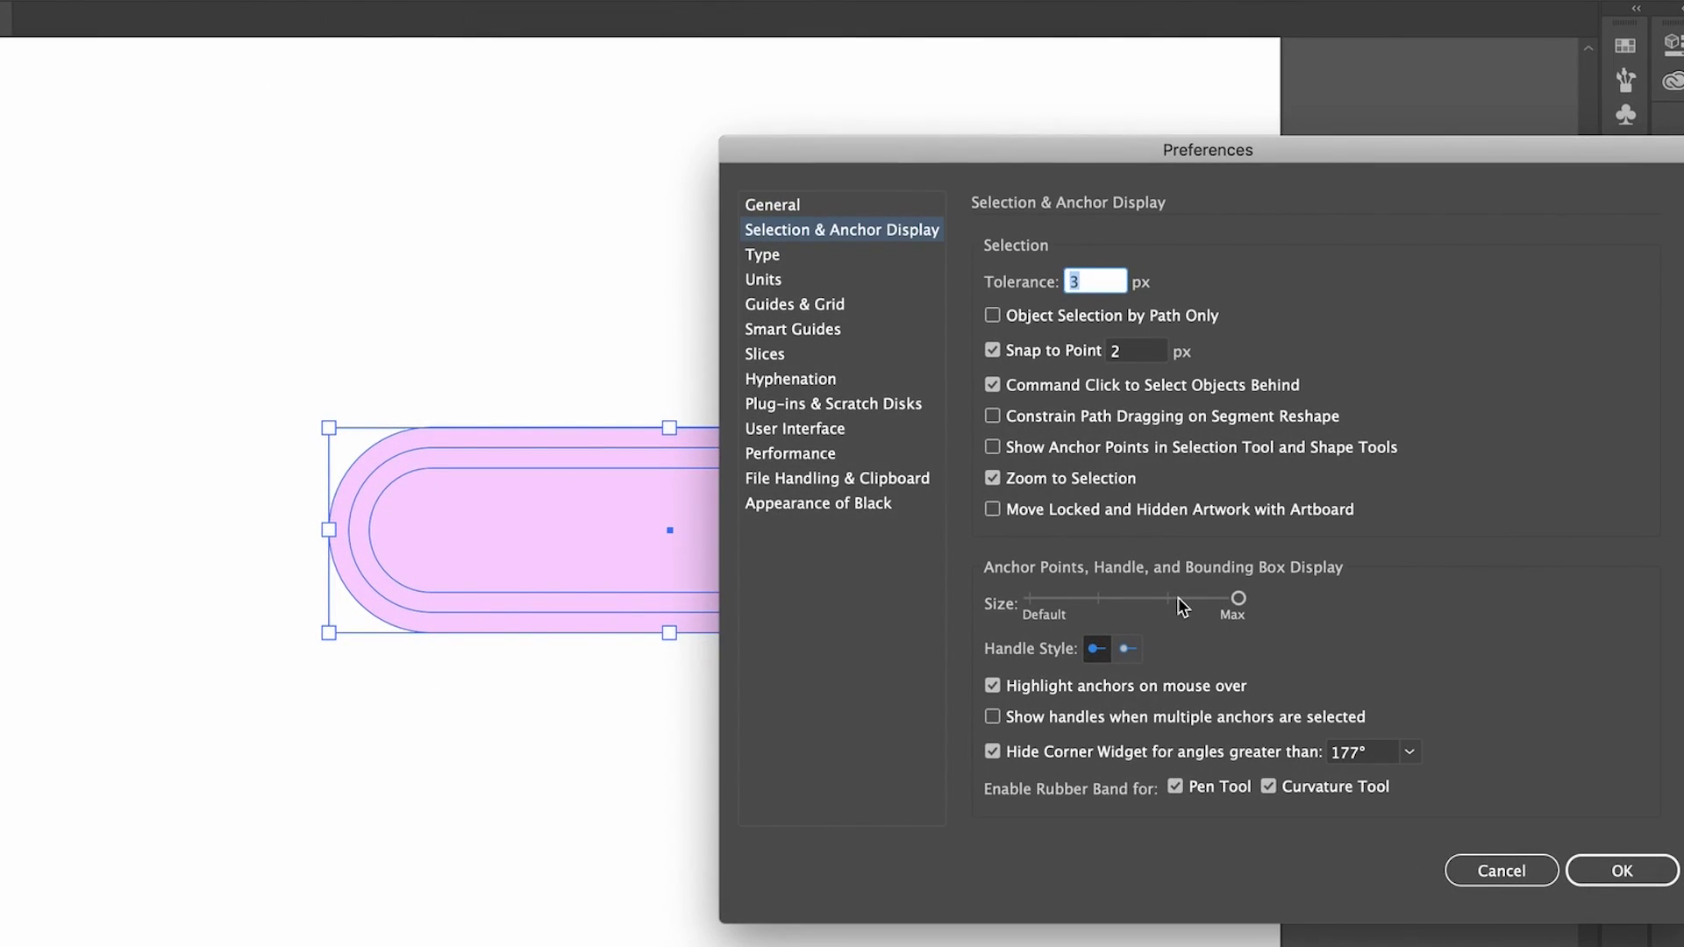
mouse_move(1177, 597)
left_mouse_down()
mouse_move(1032, 606)
mouse_move(1171, 608)
mouse_move(1099, 603)
left_mouse_up()
left_click(1621, 869)
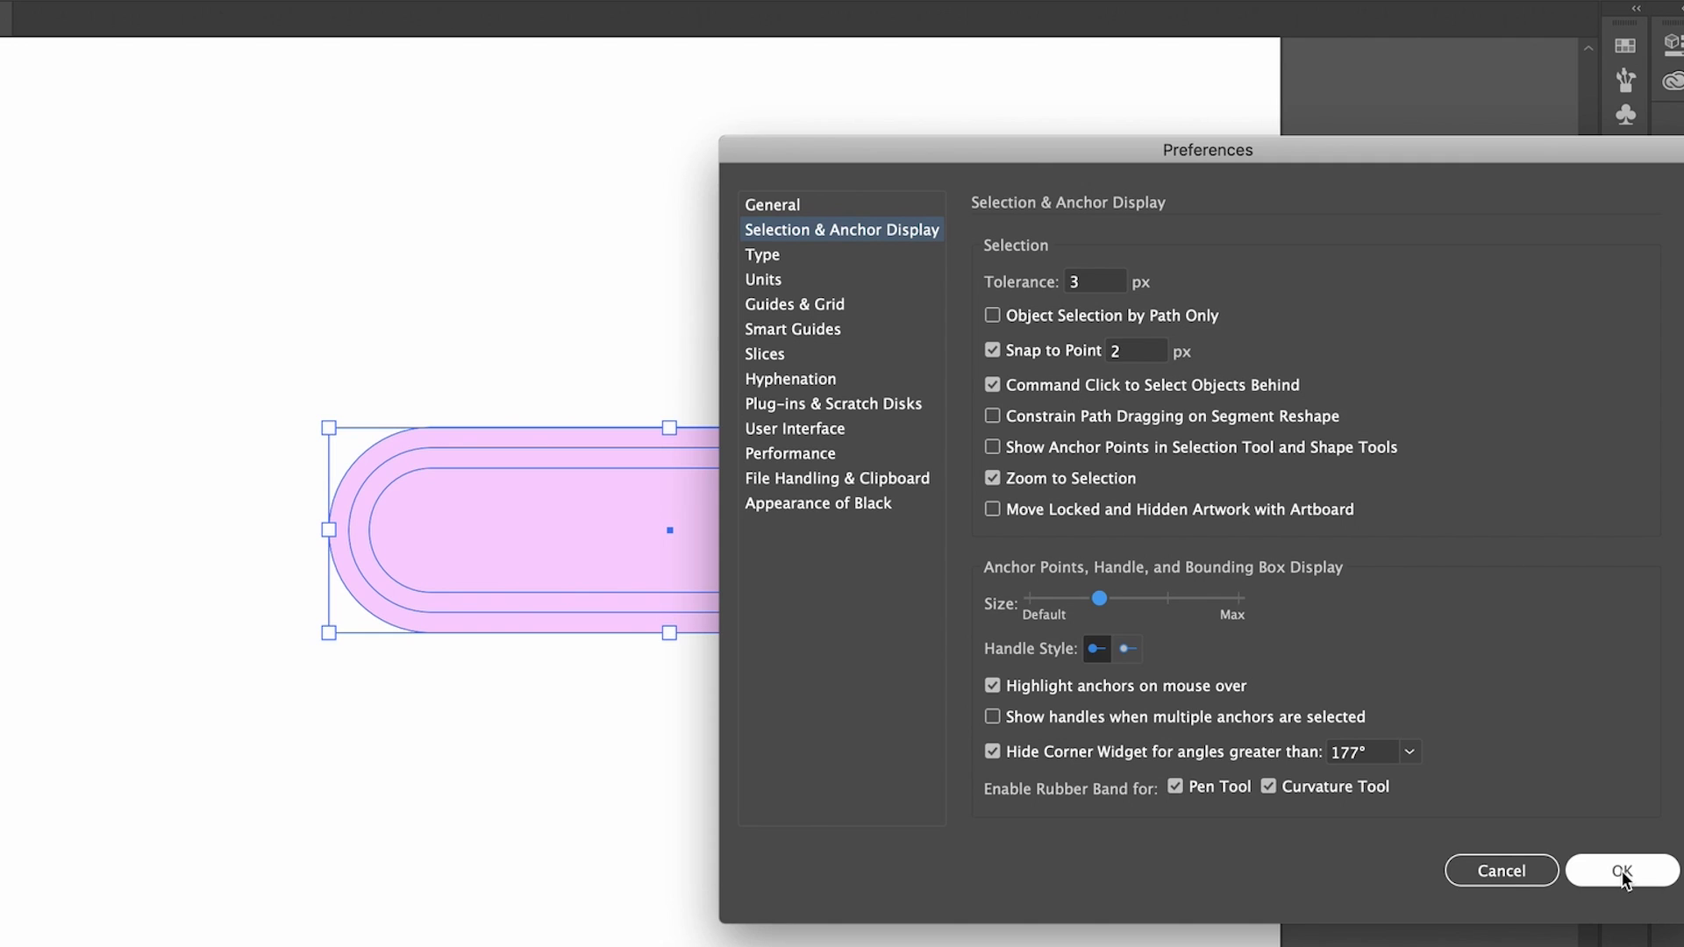
left_click(1621, 868)
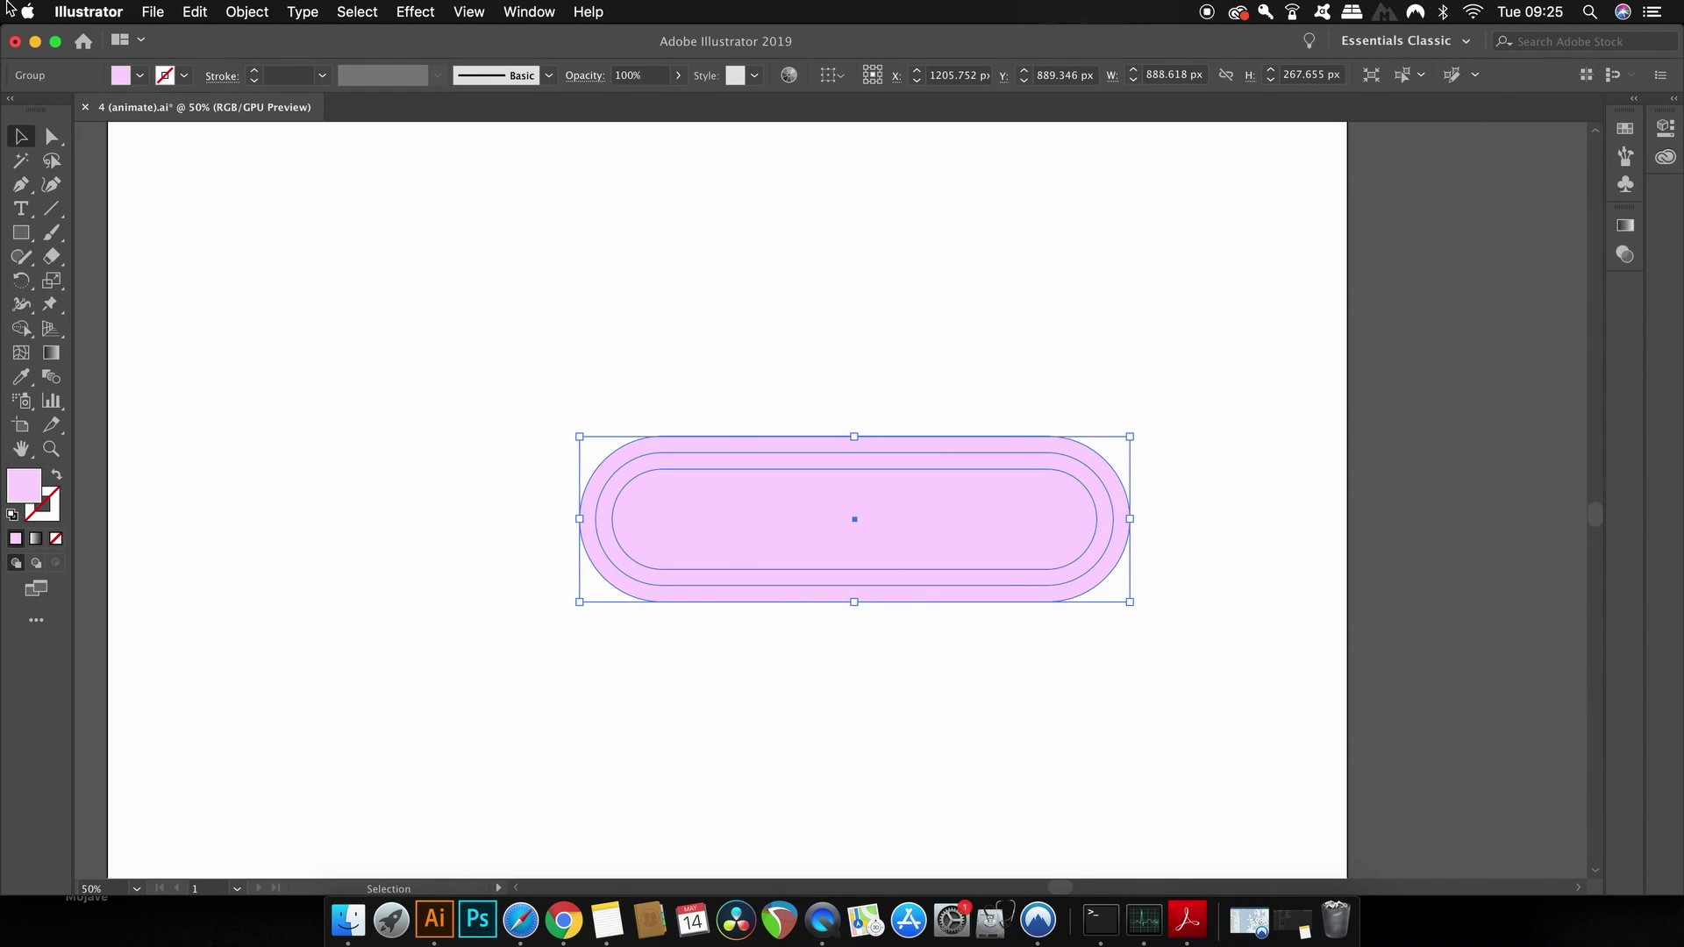
- Raise the anchor point and handle display size near Max and apply it
left_click(114, 12)
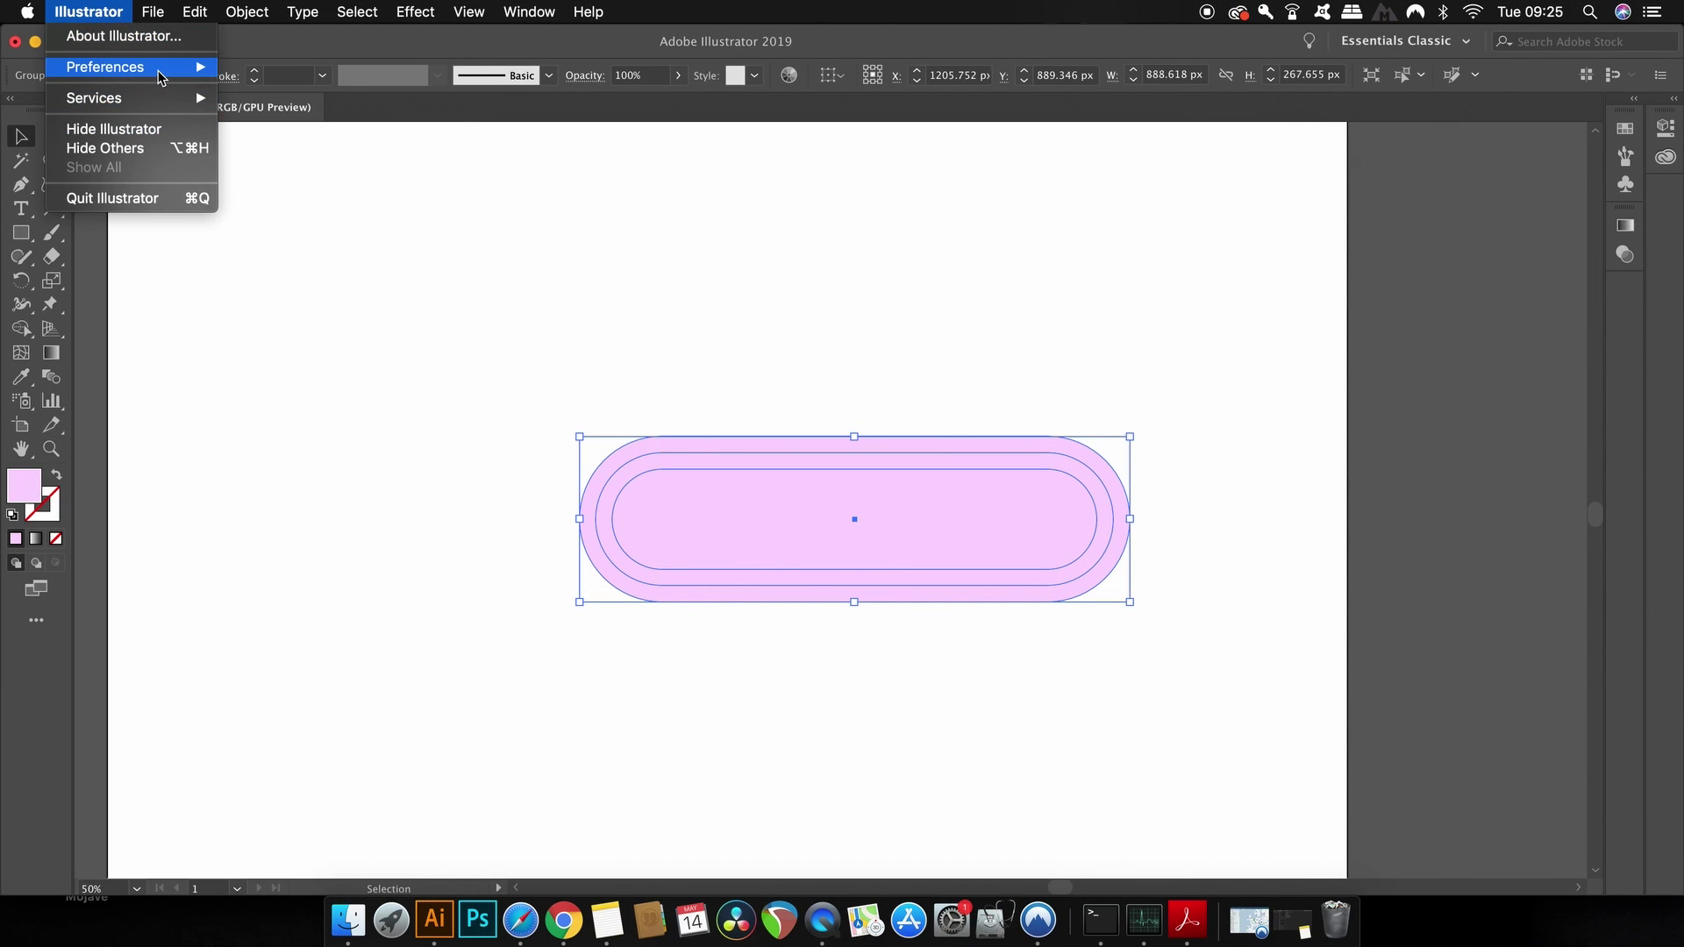
mouse_move(106, 67)
left_click(393, 86)
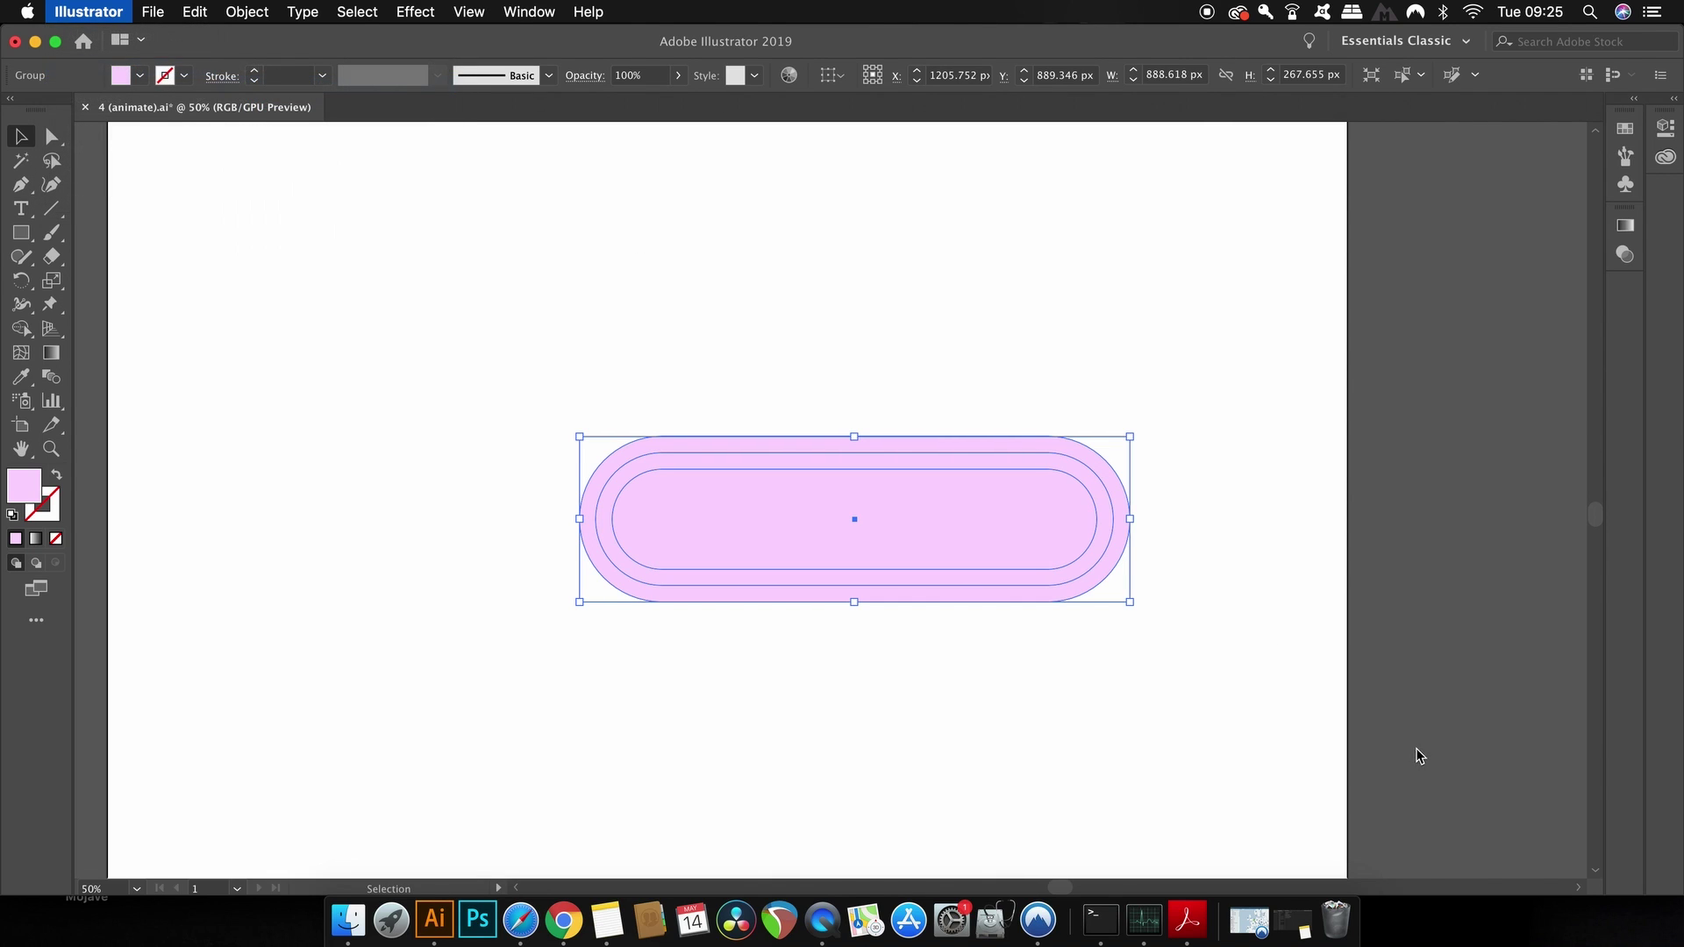
left_click(1257, 575)
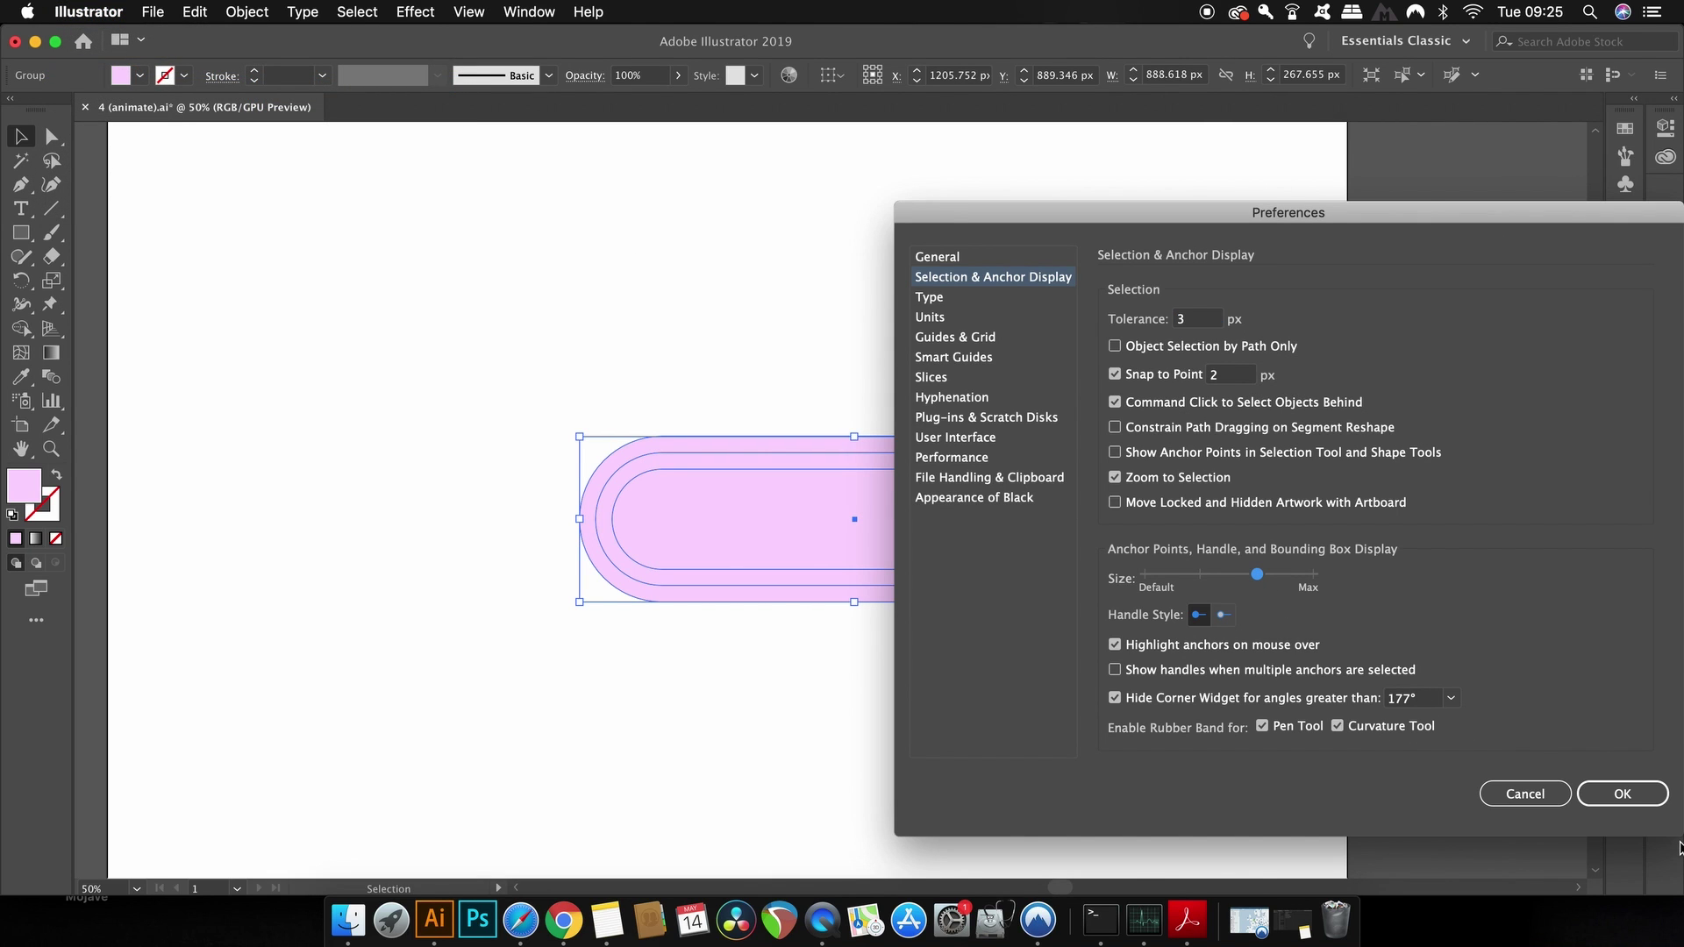
left_click(1619, 794)
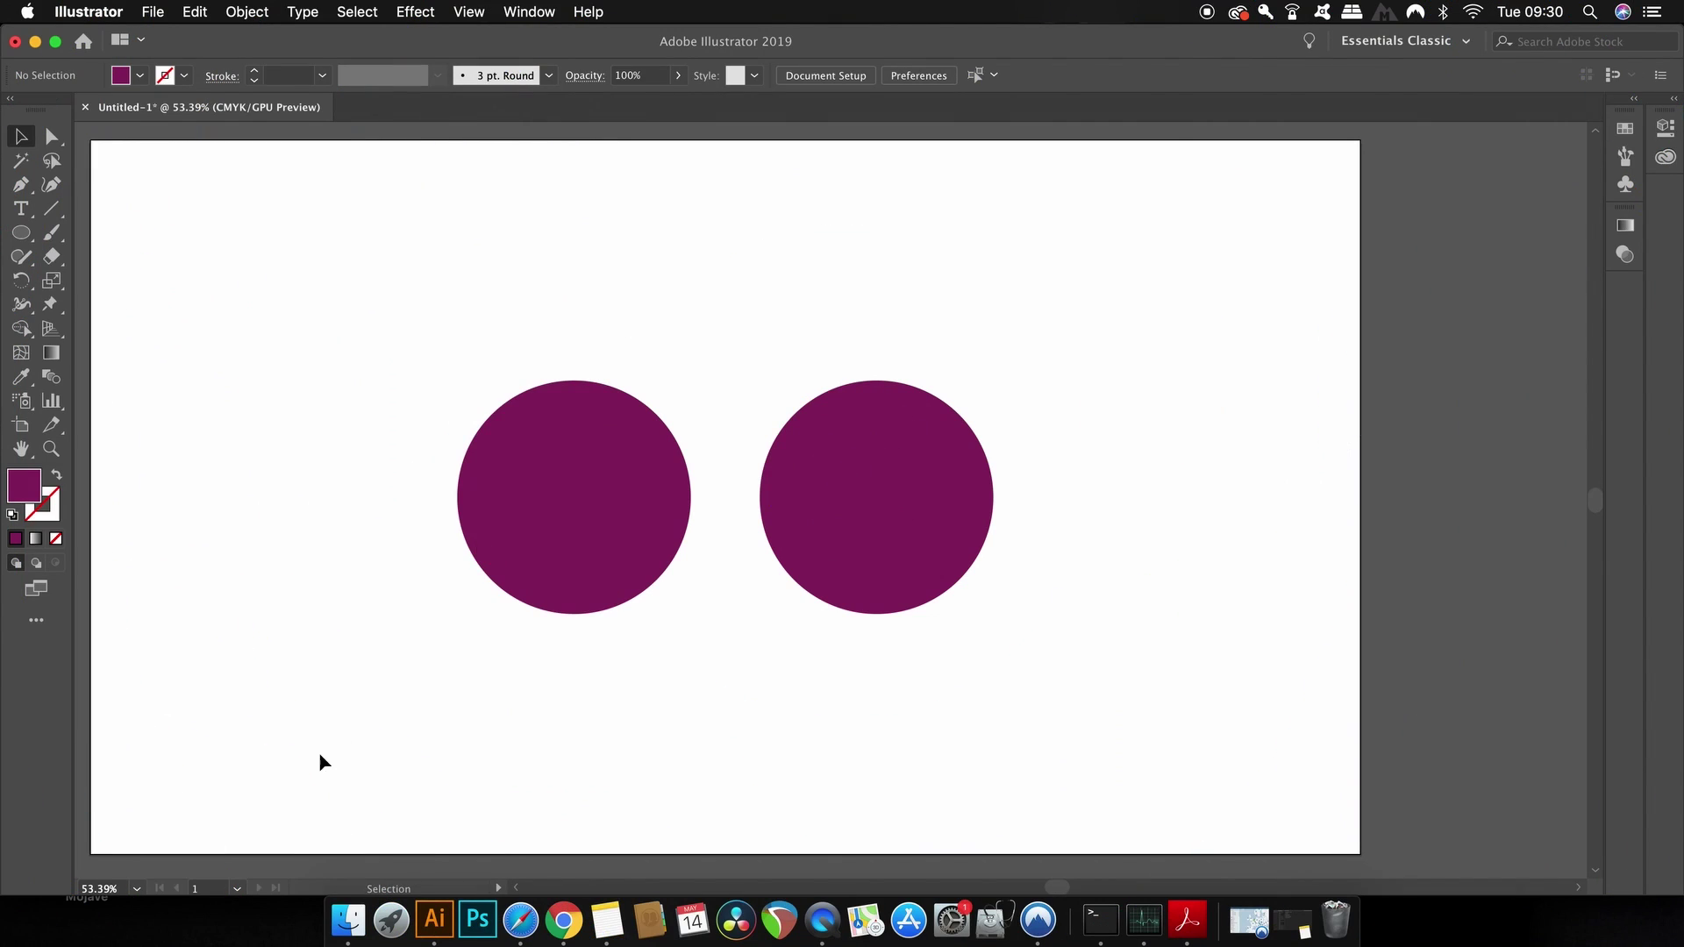
- Select the right purple circle and show its CMYK mix in the Color panel, placed upper right
left_click_drag(803, 313, 1088, 684)
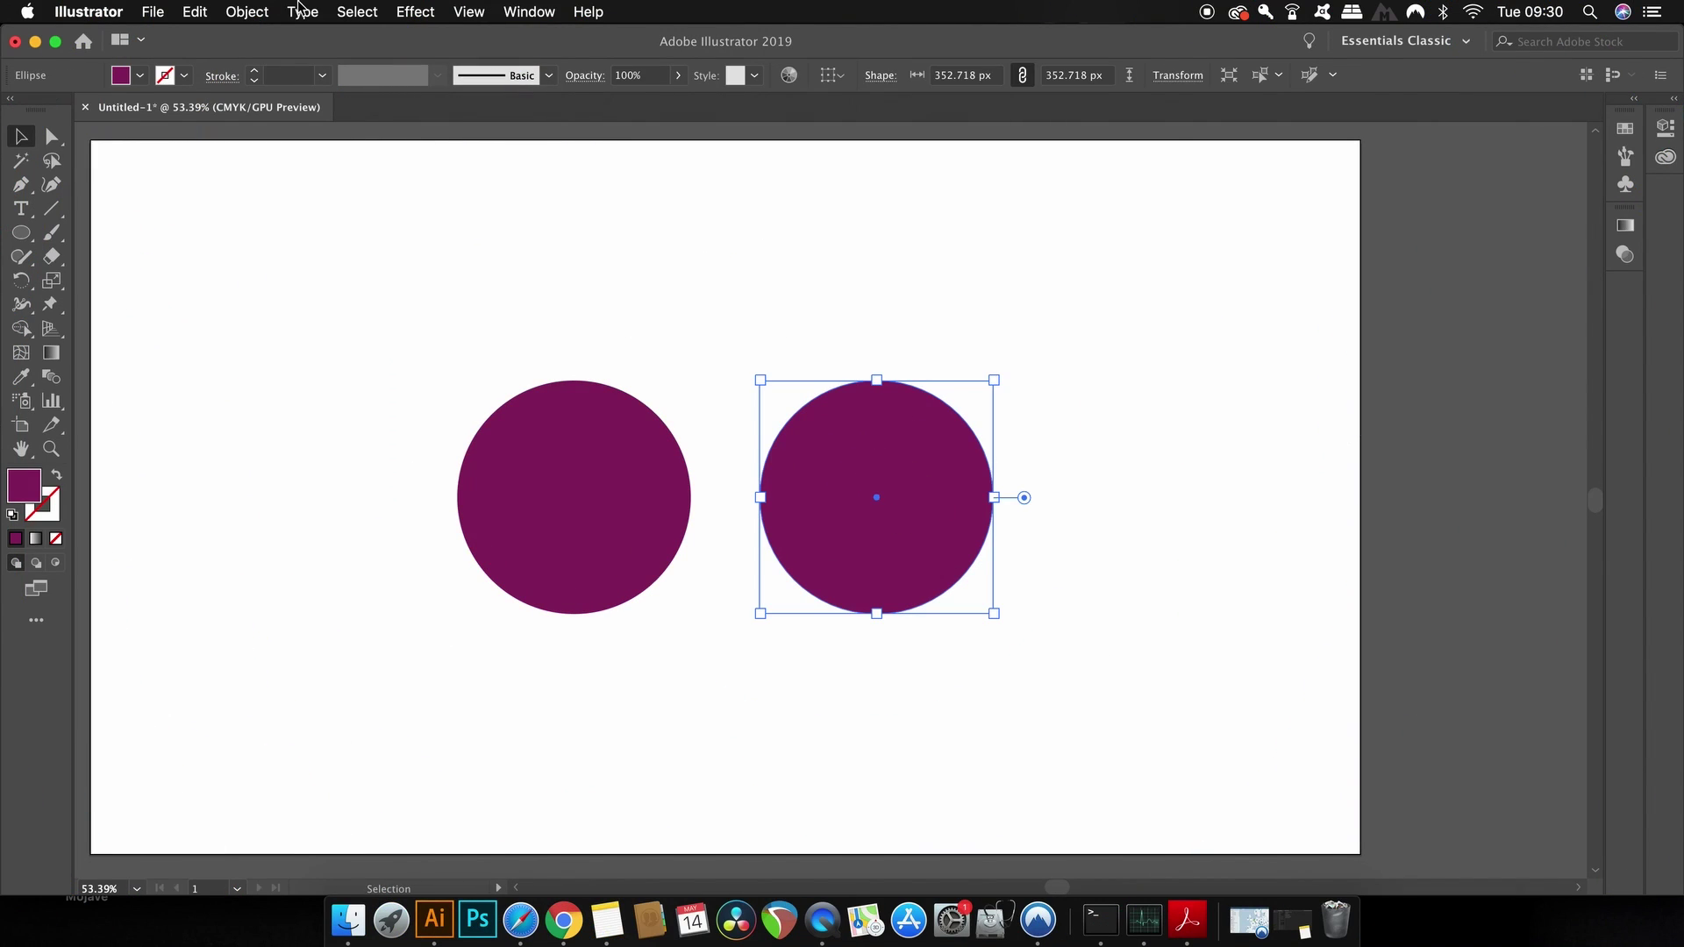
left_click(529, 11)
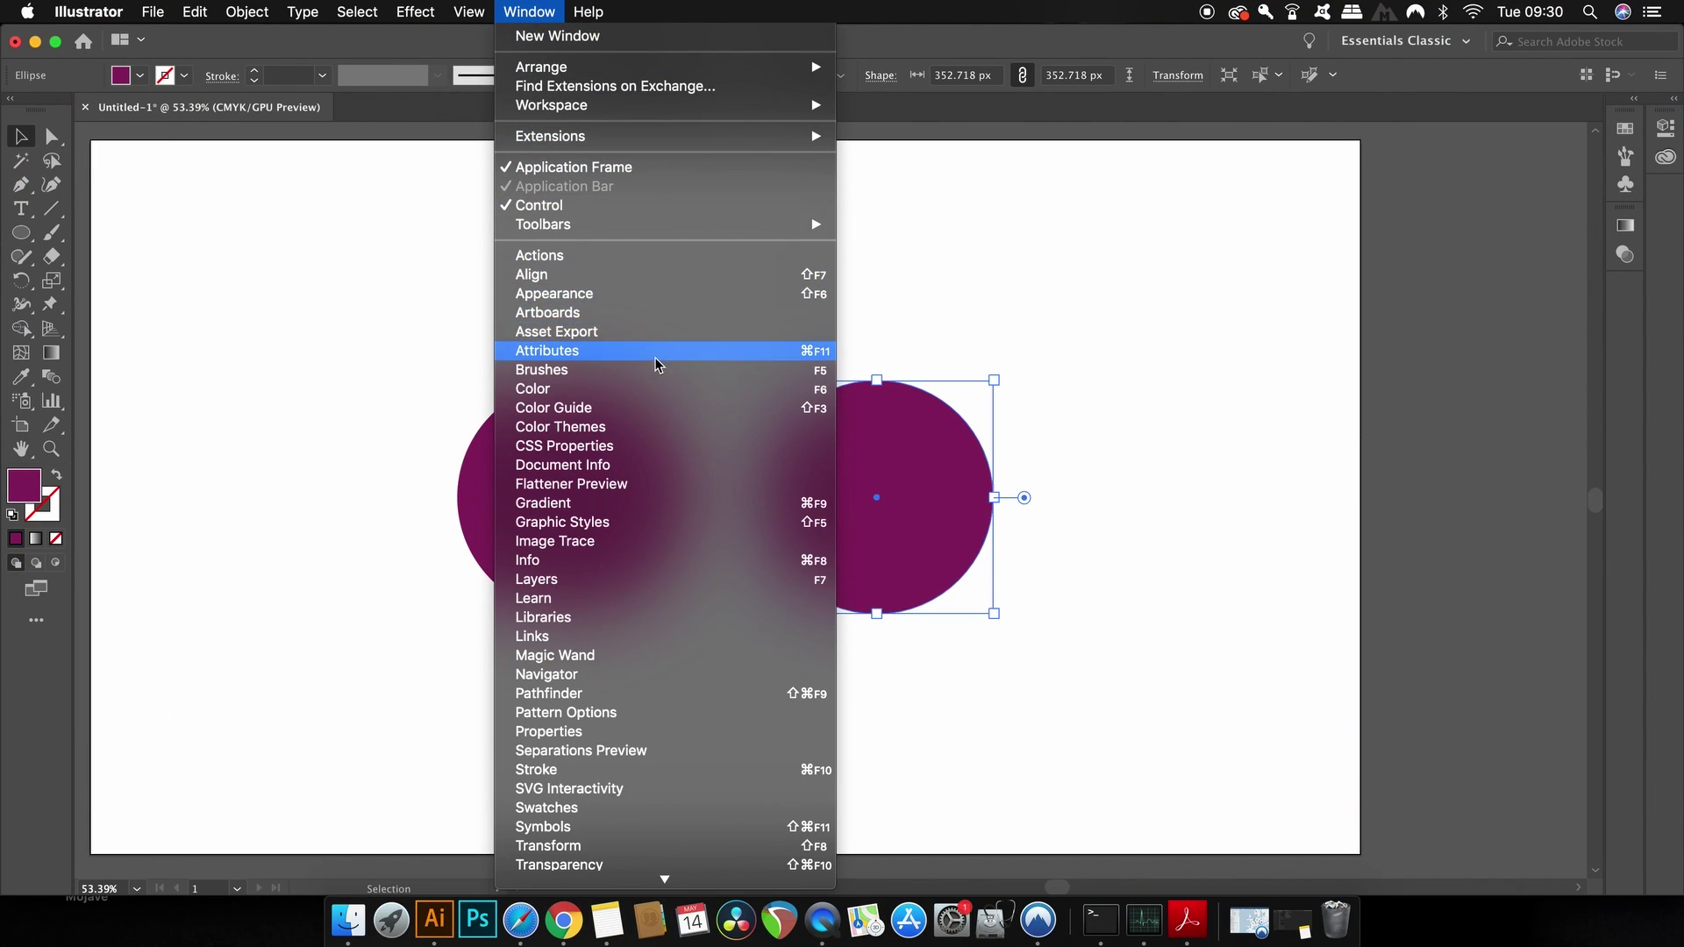
left_click(659, 397)
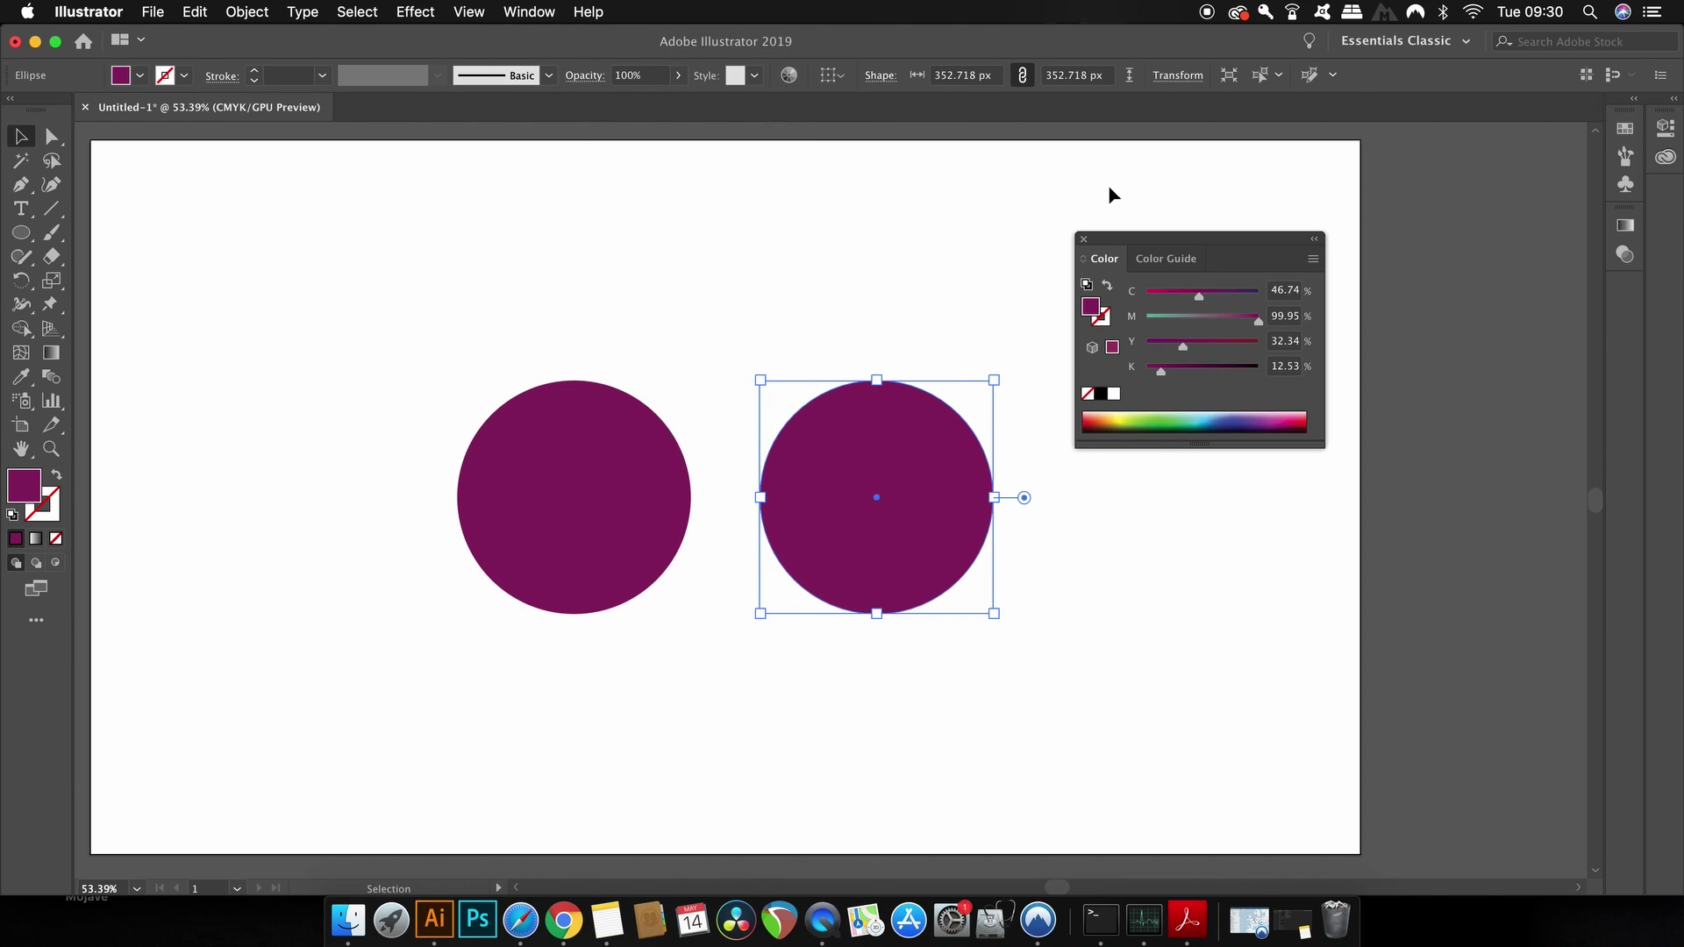
left_click_drag(1191, 234, 1274, 240)
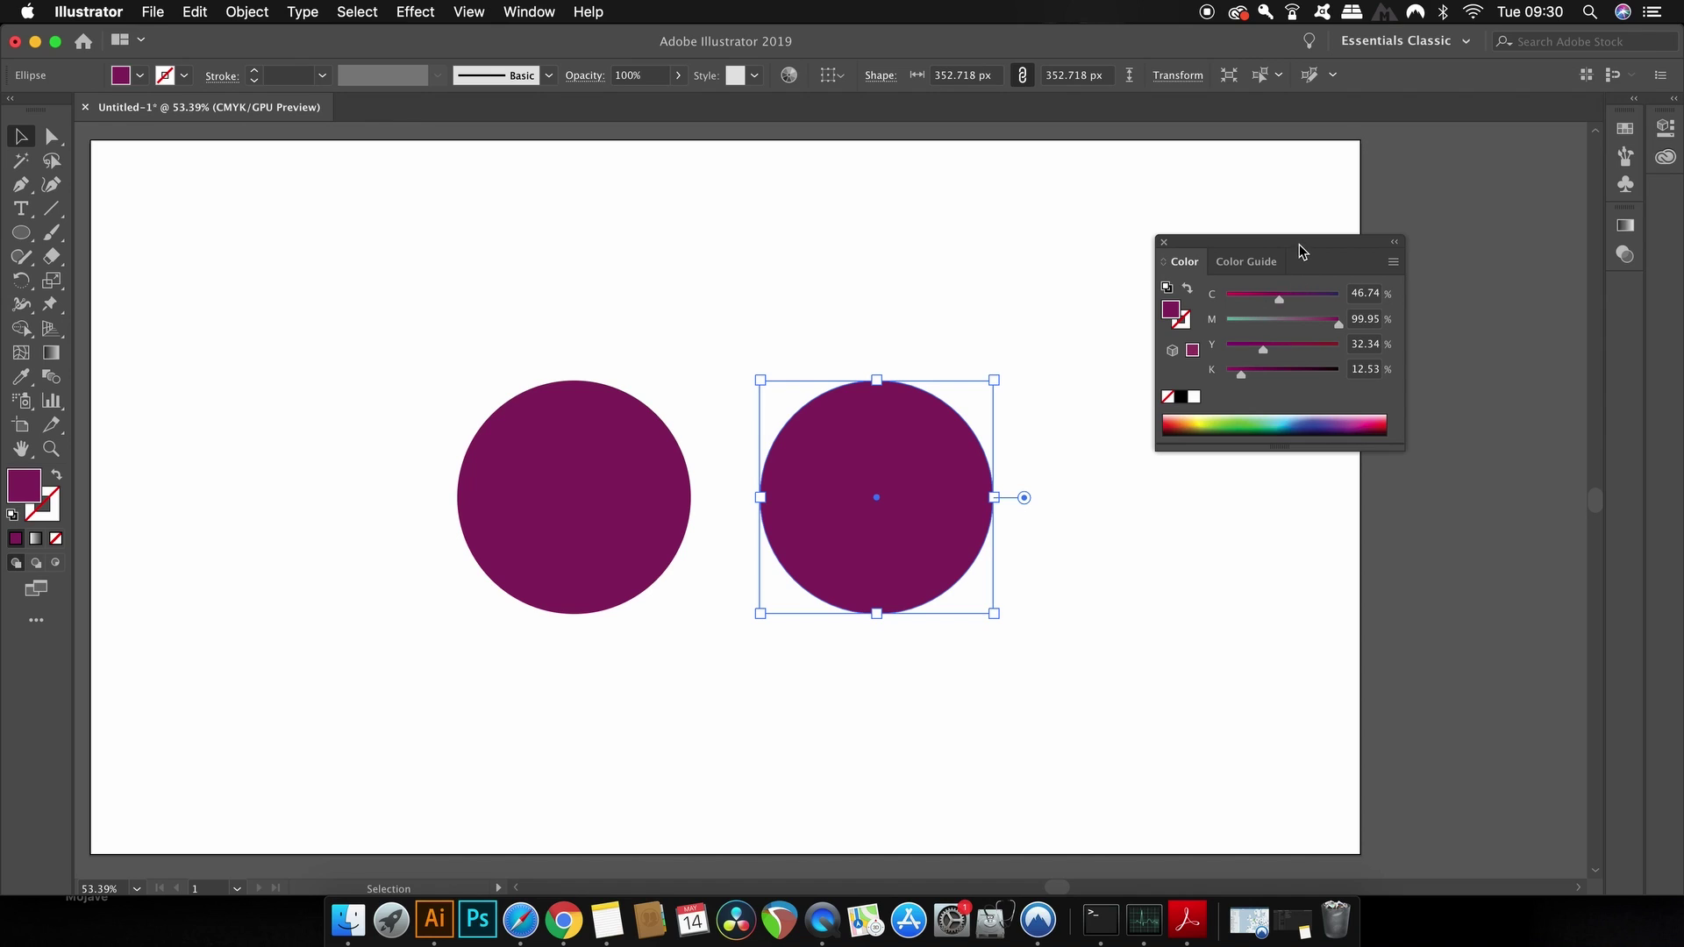
left_click_drag(1297, 265, 1330, 201)
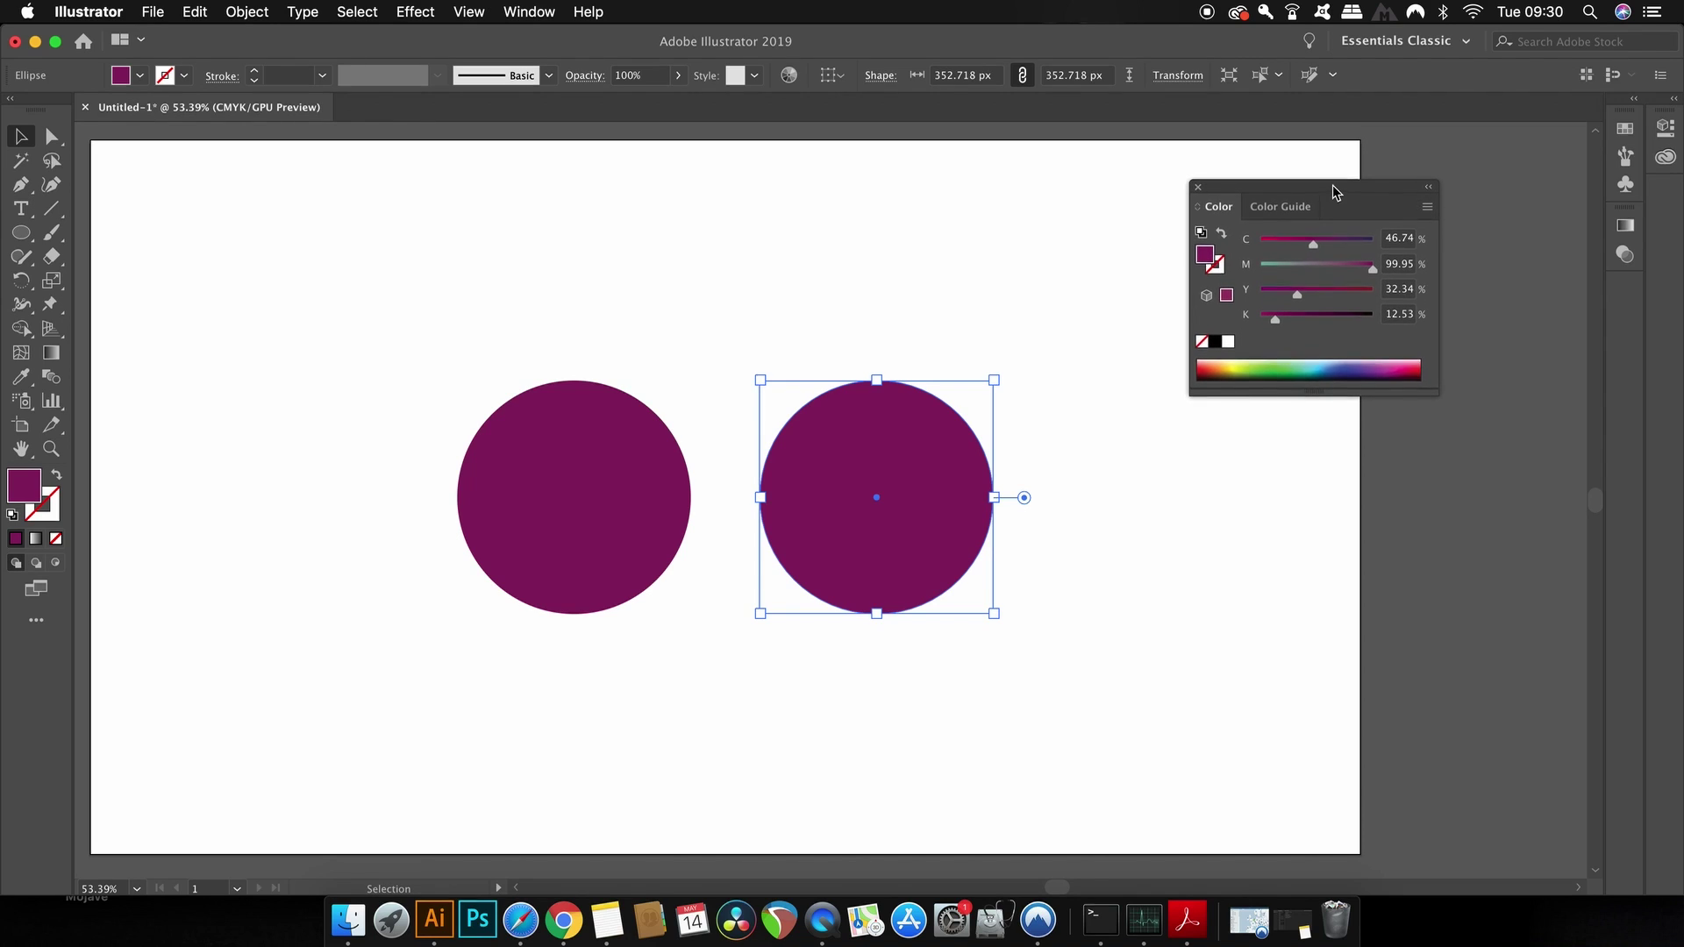
left_click(194, 12)
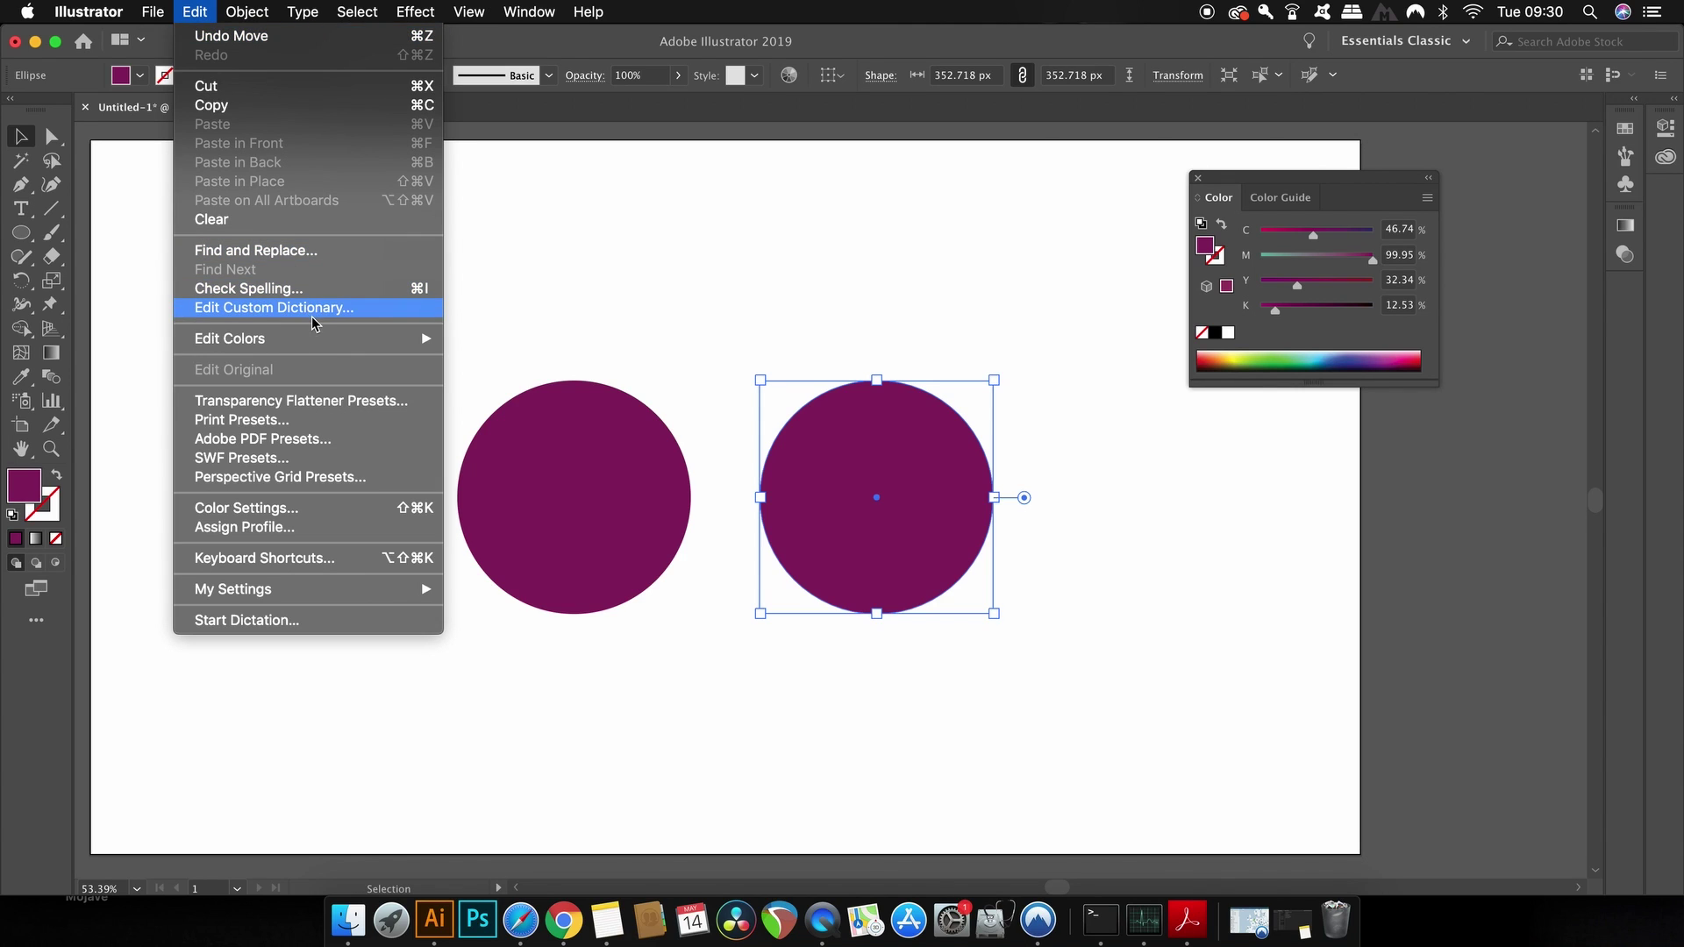
mouse_move(230, 338)
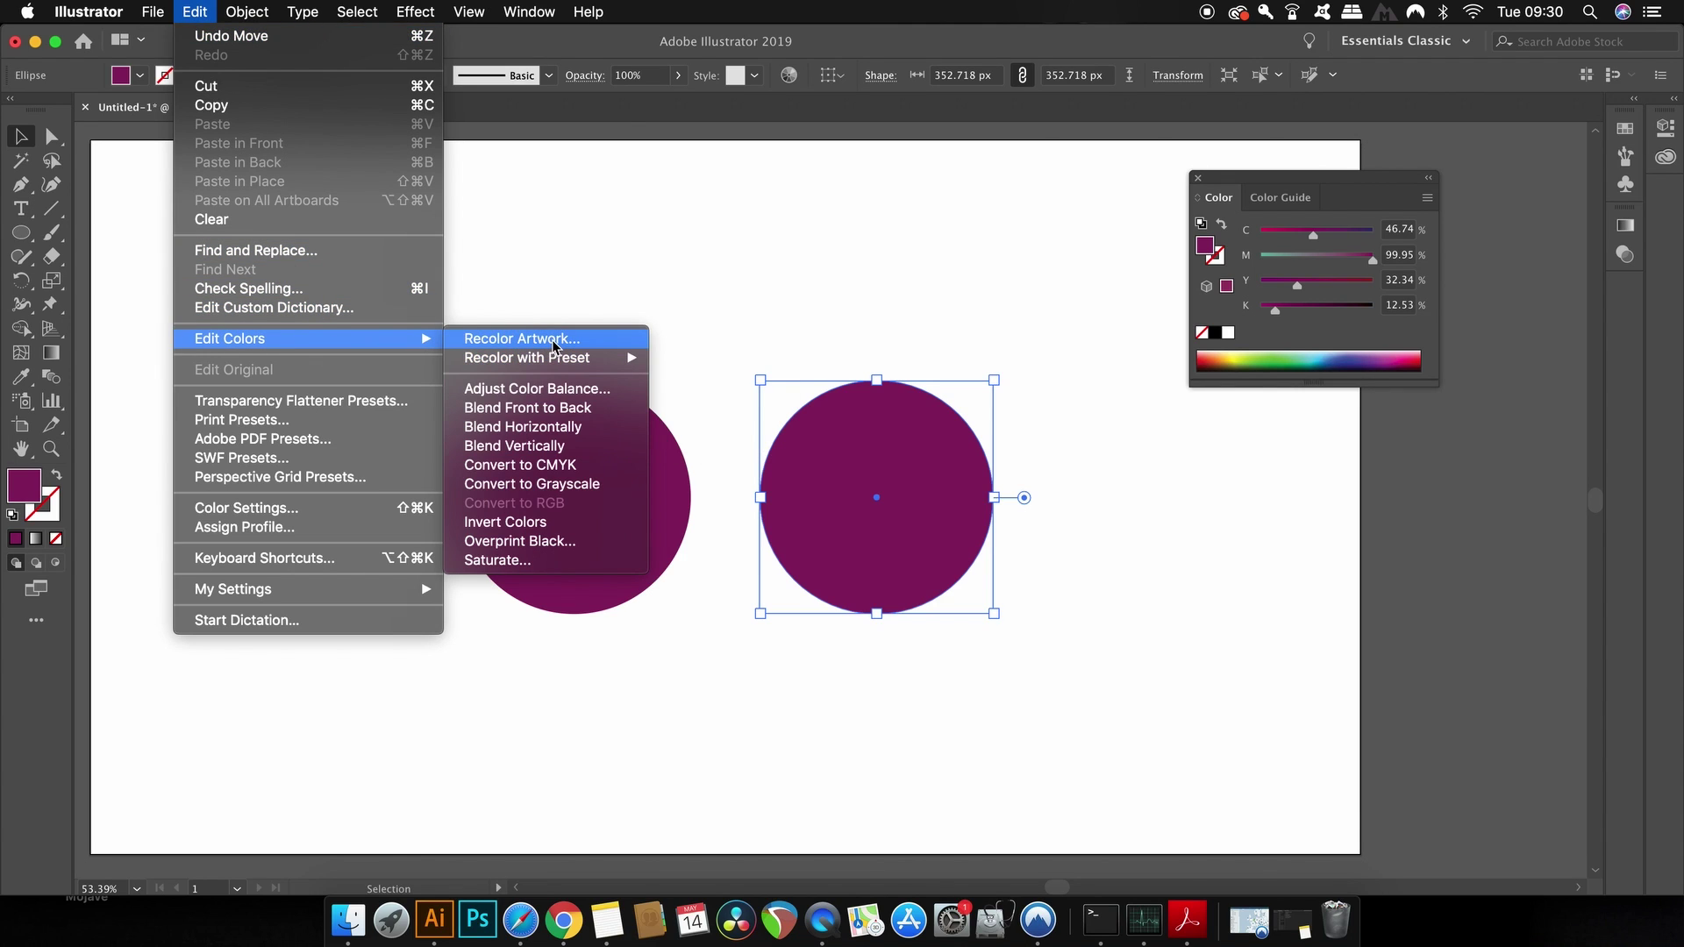
- Recolor the right circle to PANTONE 228 U from the PANTONE+ Solid Uncoated library
left_click(553, 346)
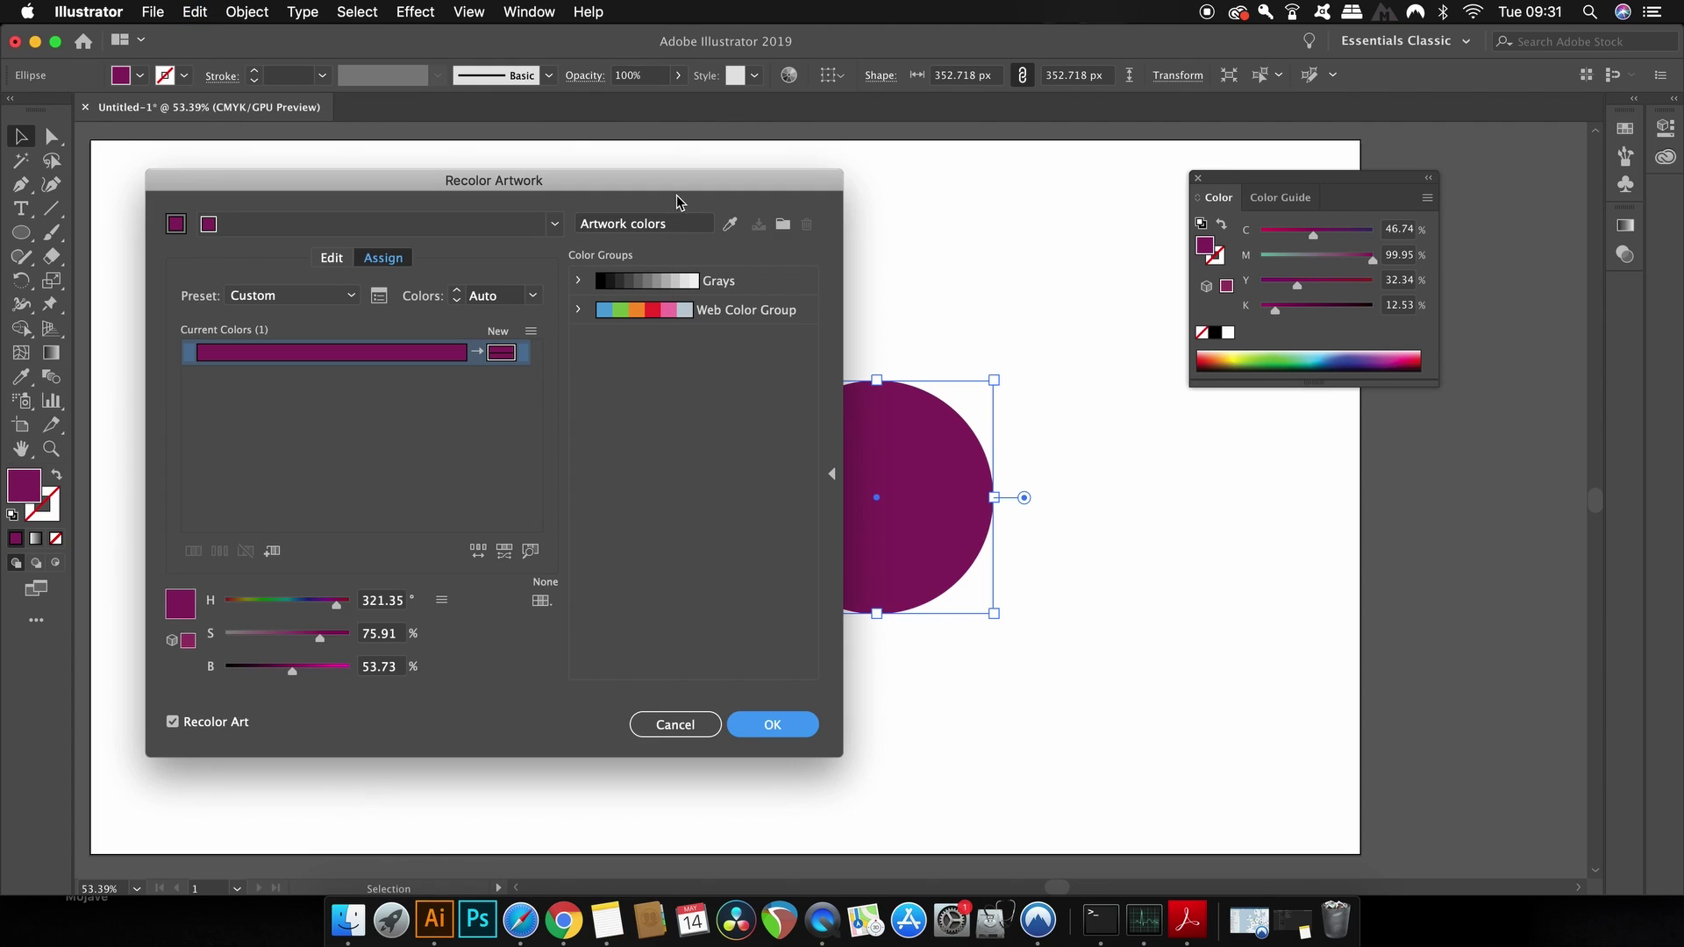
left_click_drag(680, 195, 568, 215)
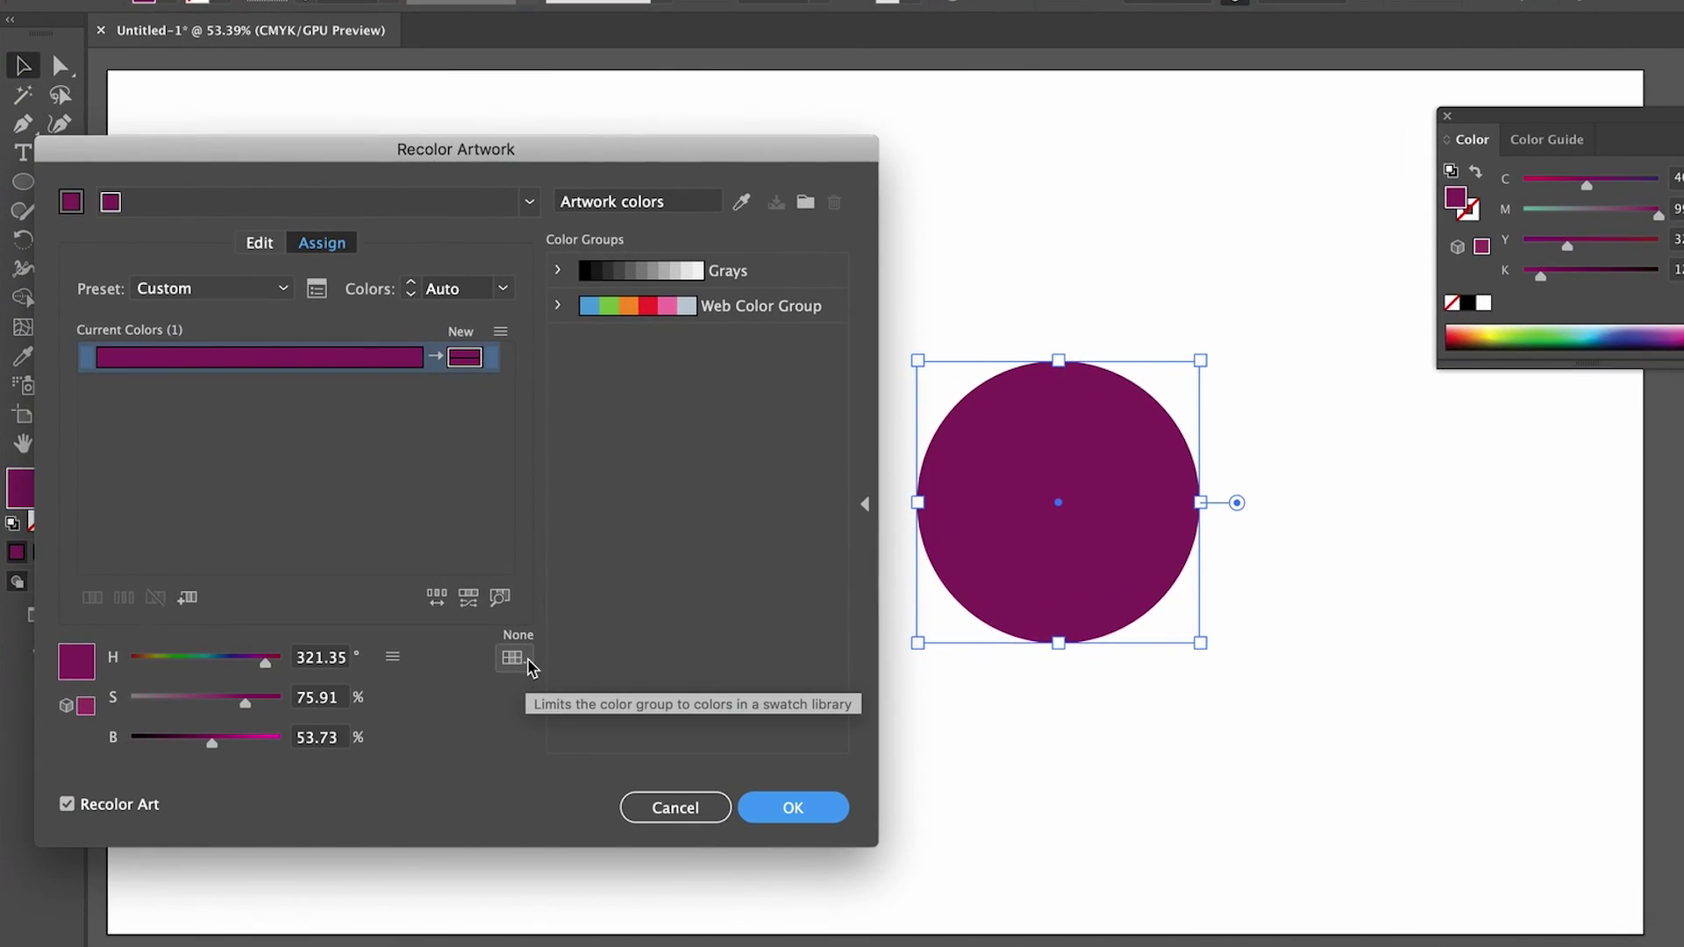
left_click(495, 655)
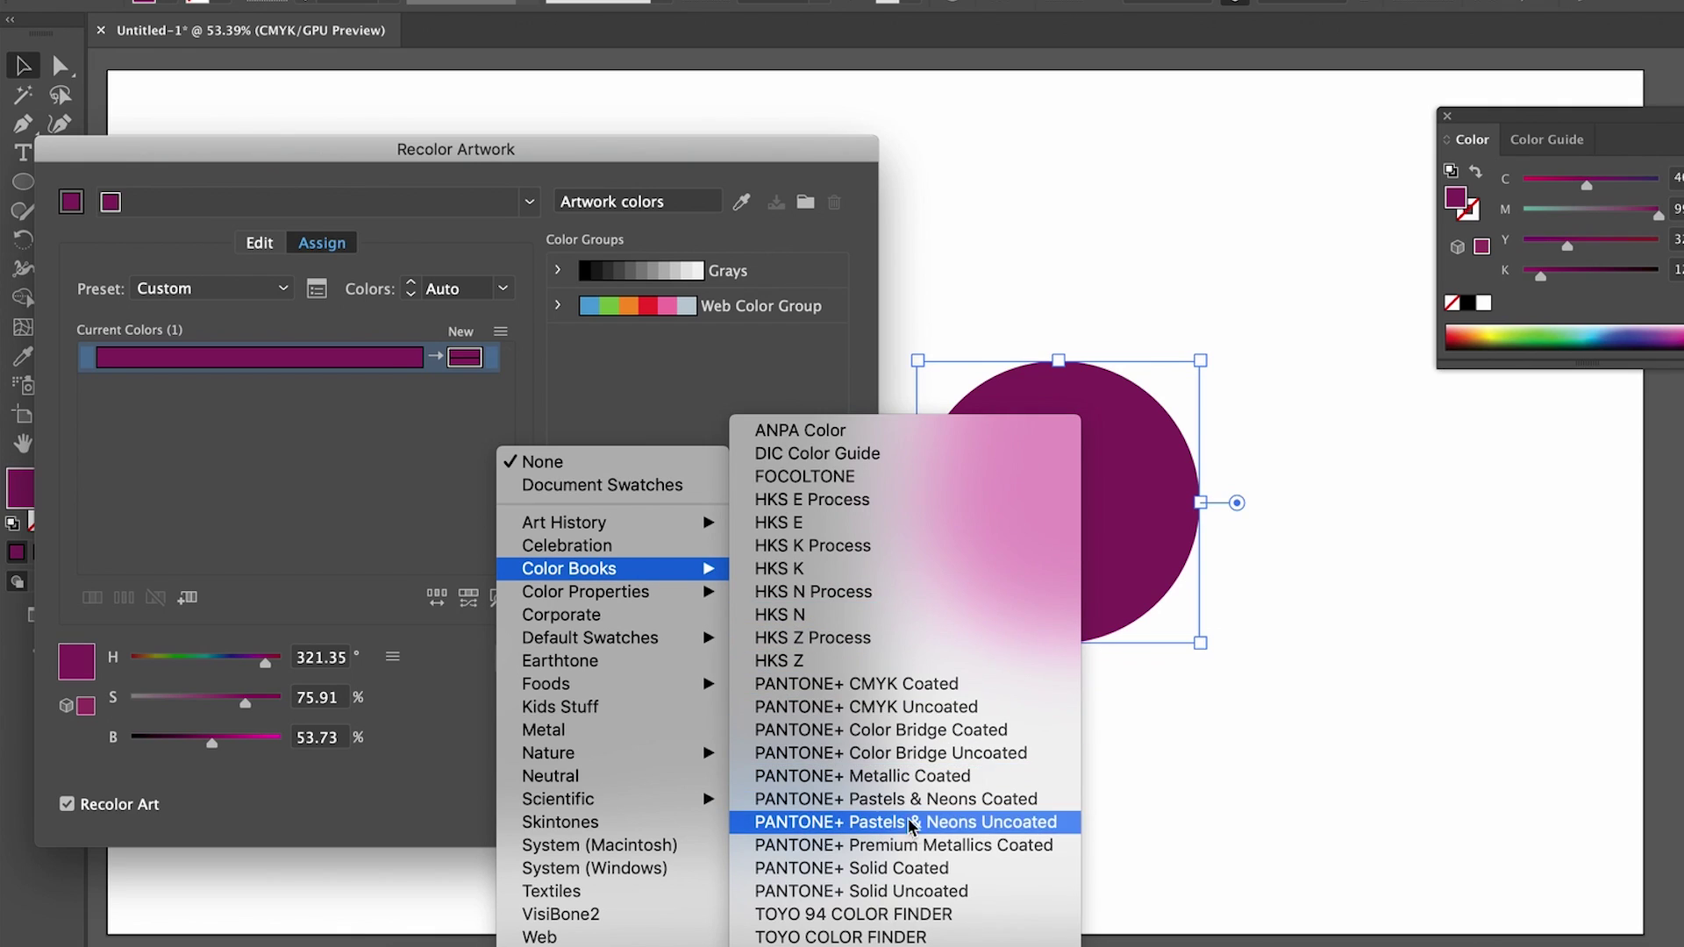
mouse_move(568, 568)
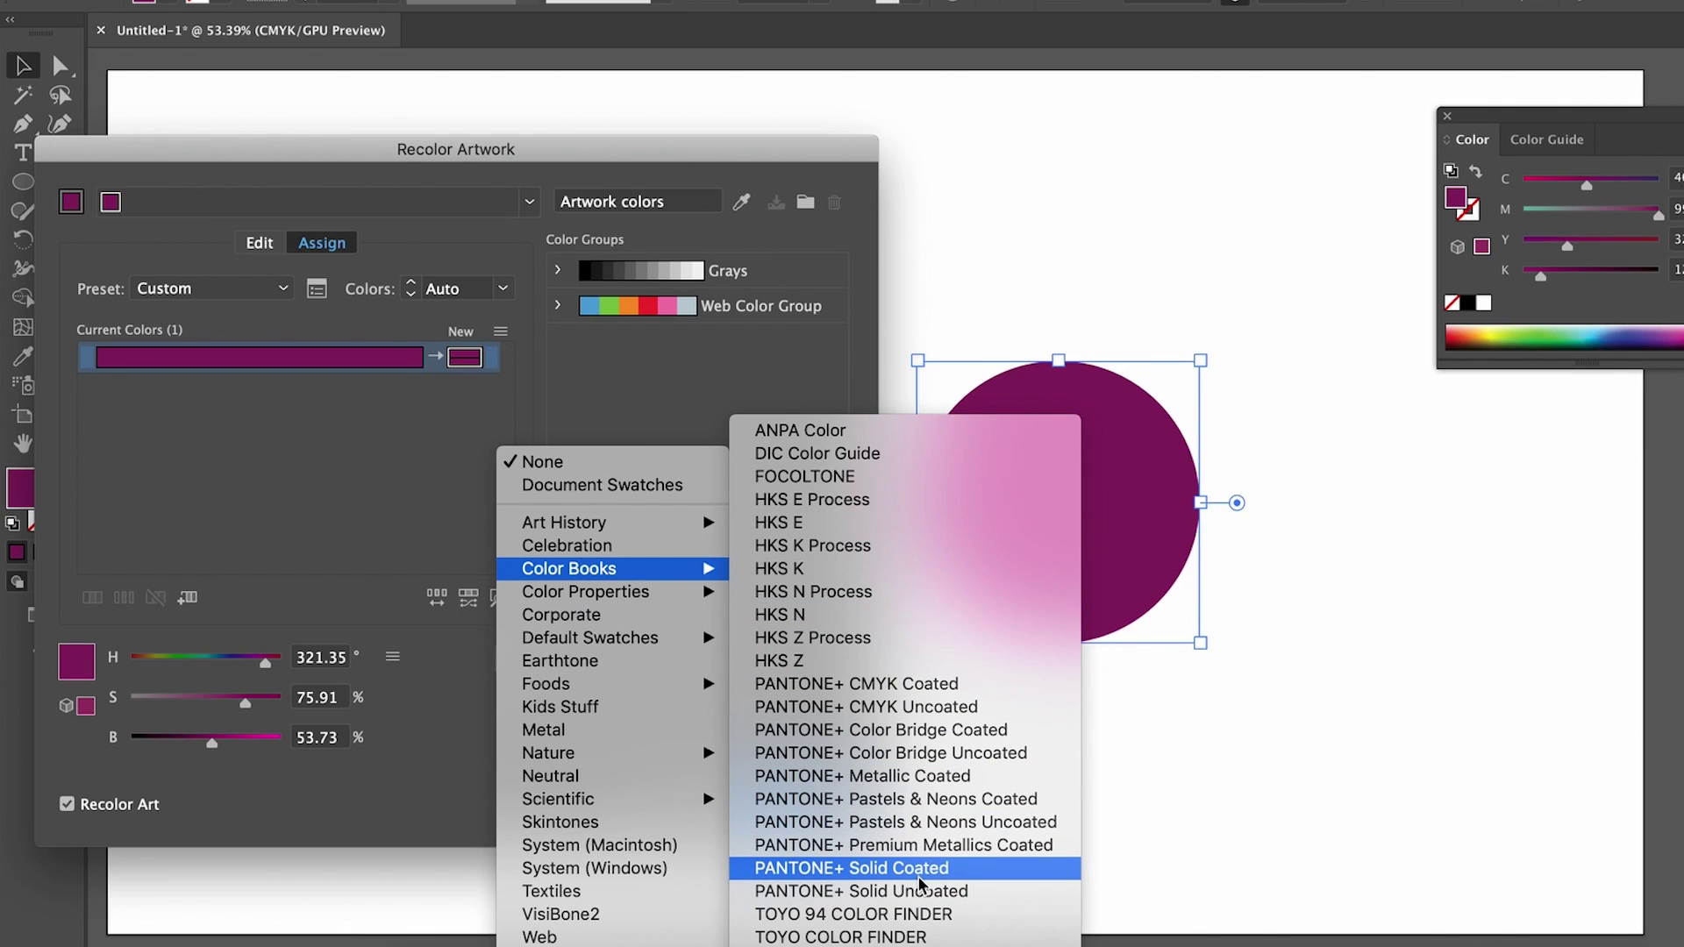
left_click(975, 891)
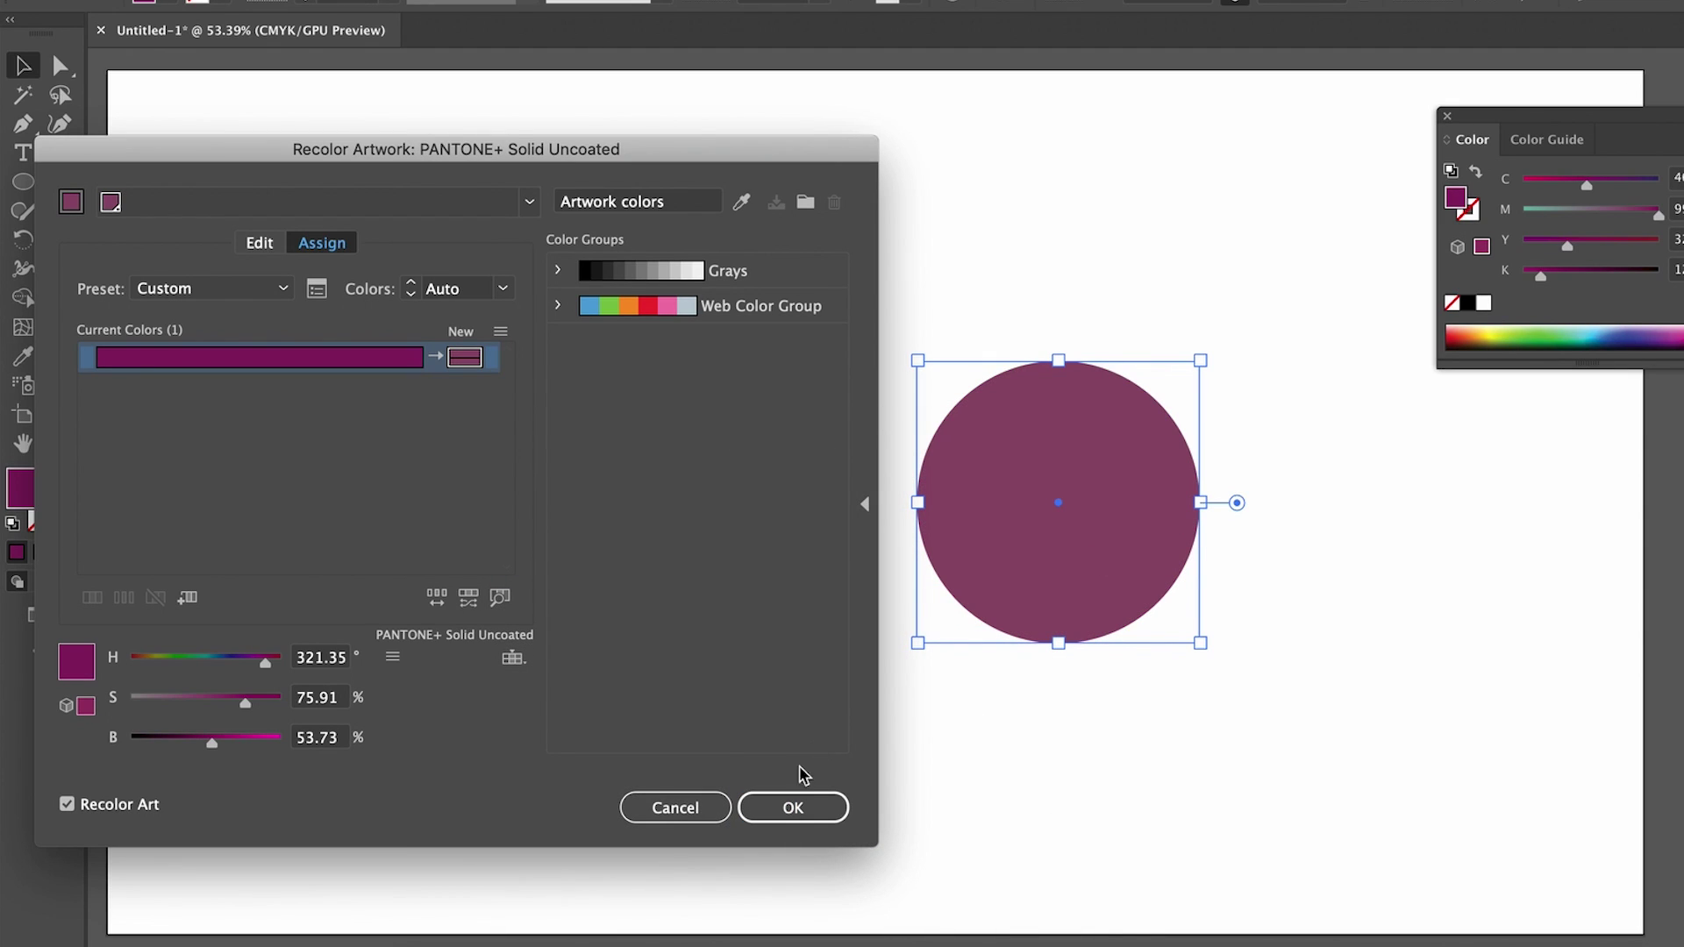
left_click(794, 807)
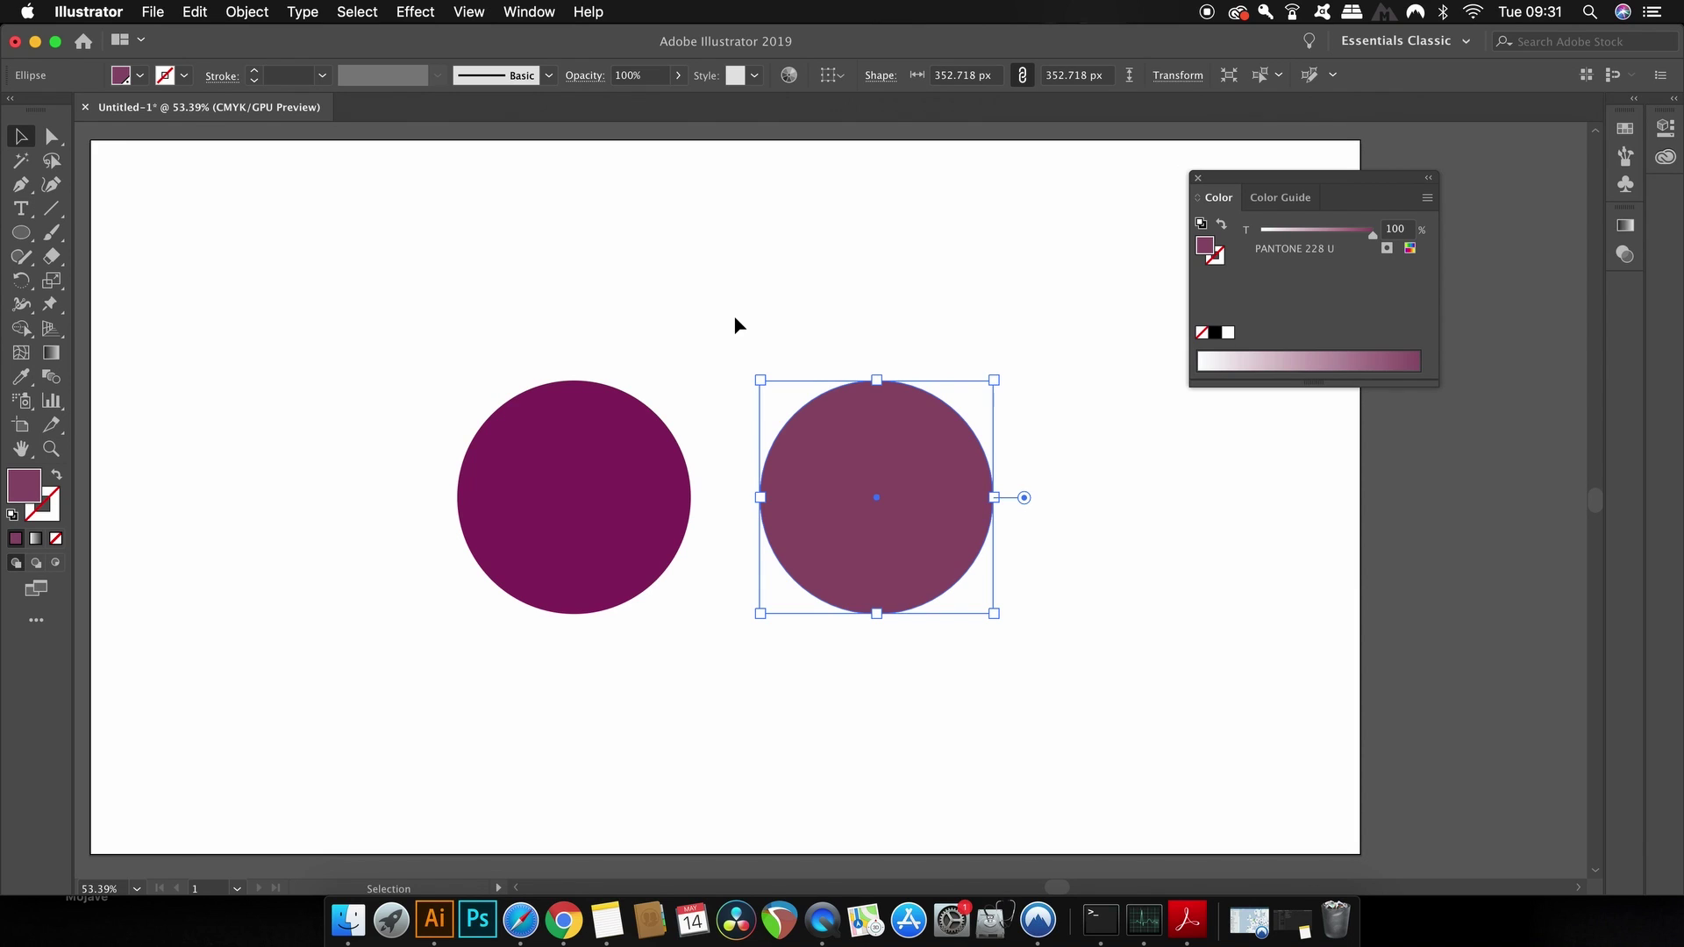
- Undo, recolor the circle to PANTONE 242 C from PANTONE+ Solid Coated, then copy the red circle to the artboard centre
key("super+z")
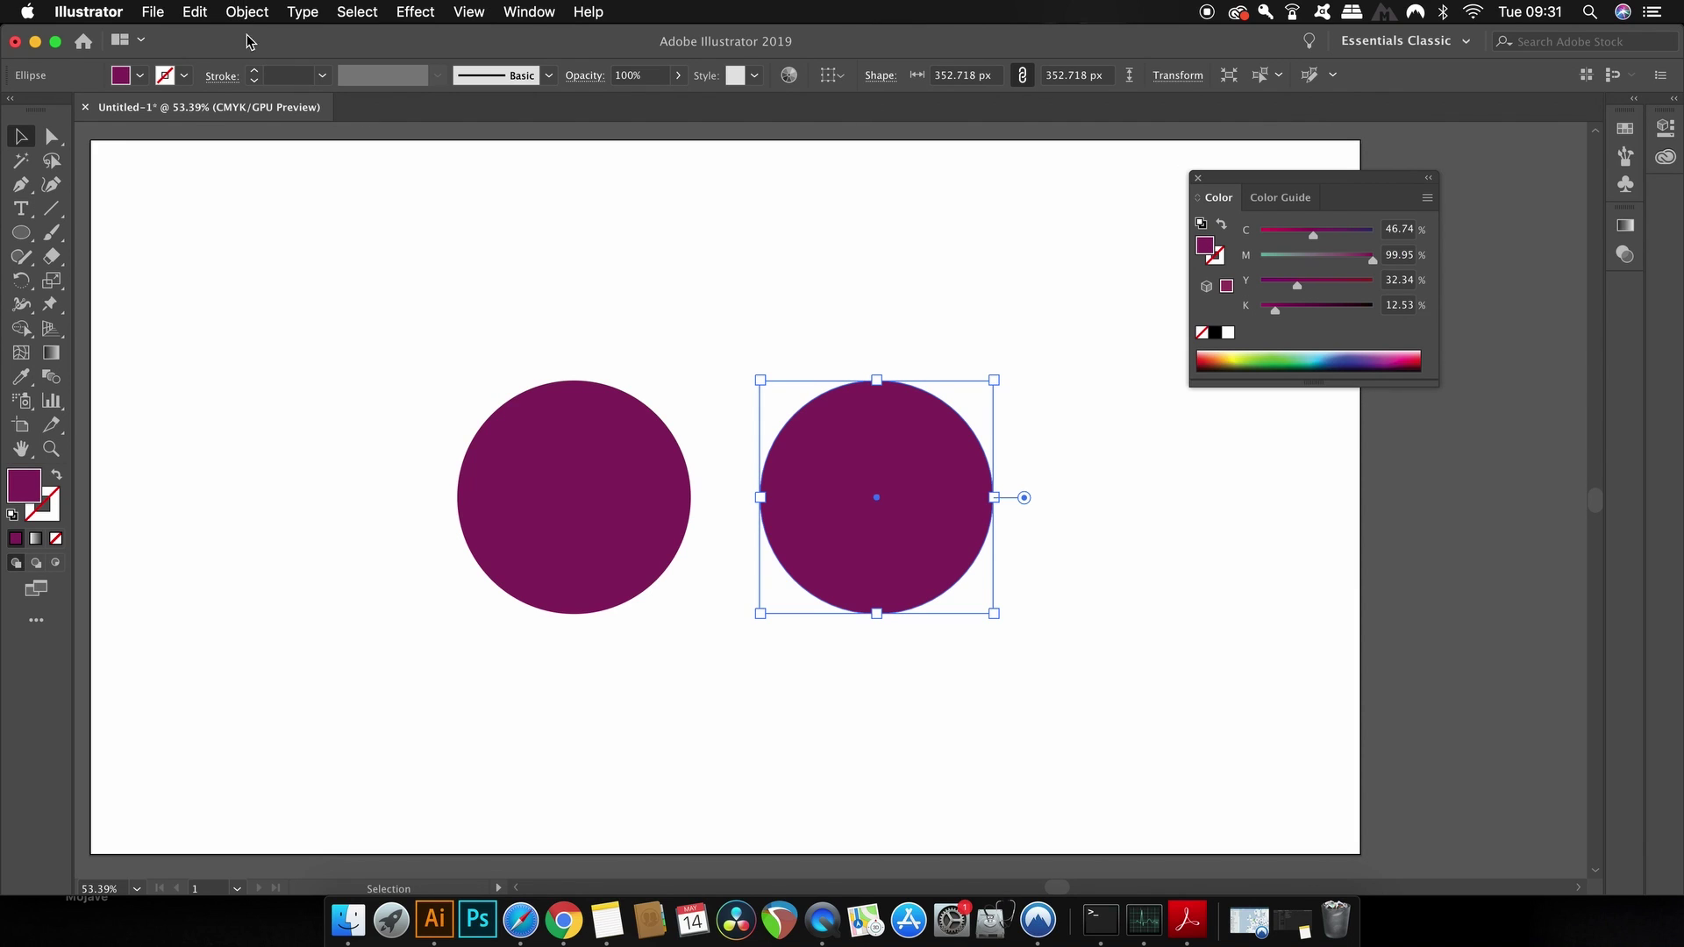
left_click(208, 11)
left_click(203, 11)
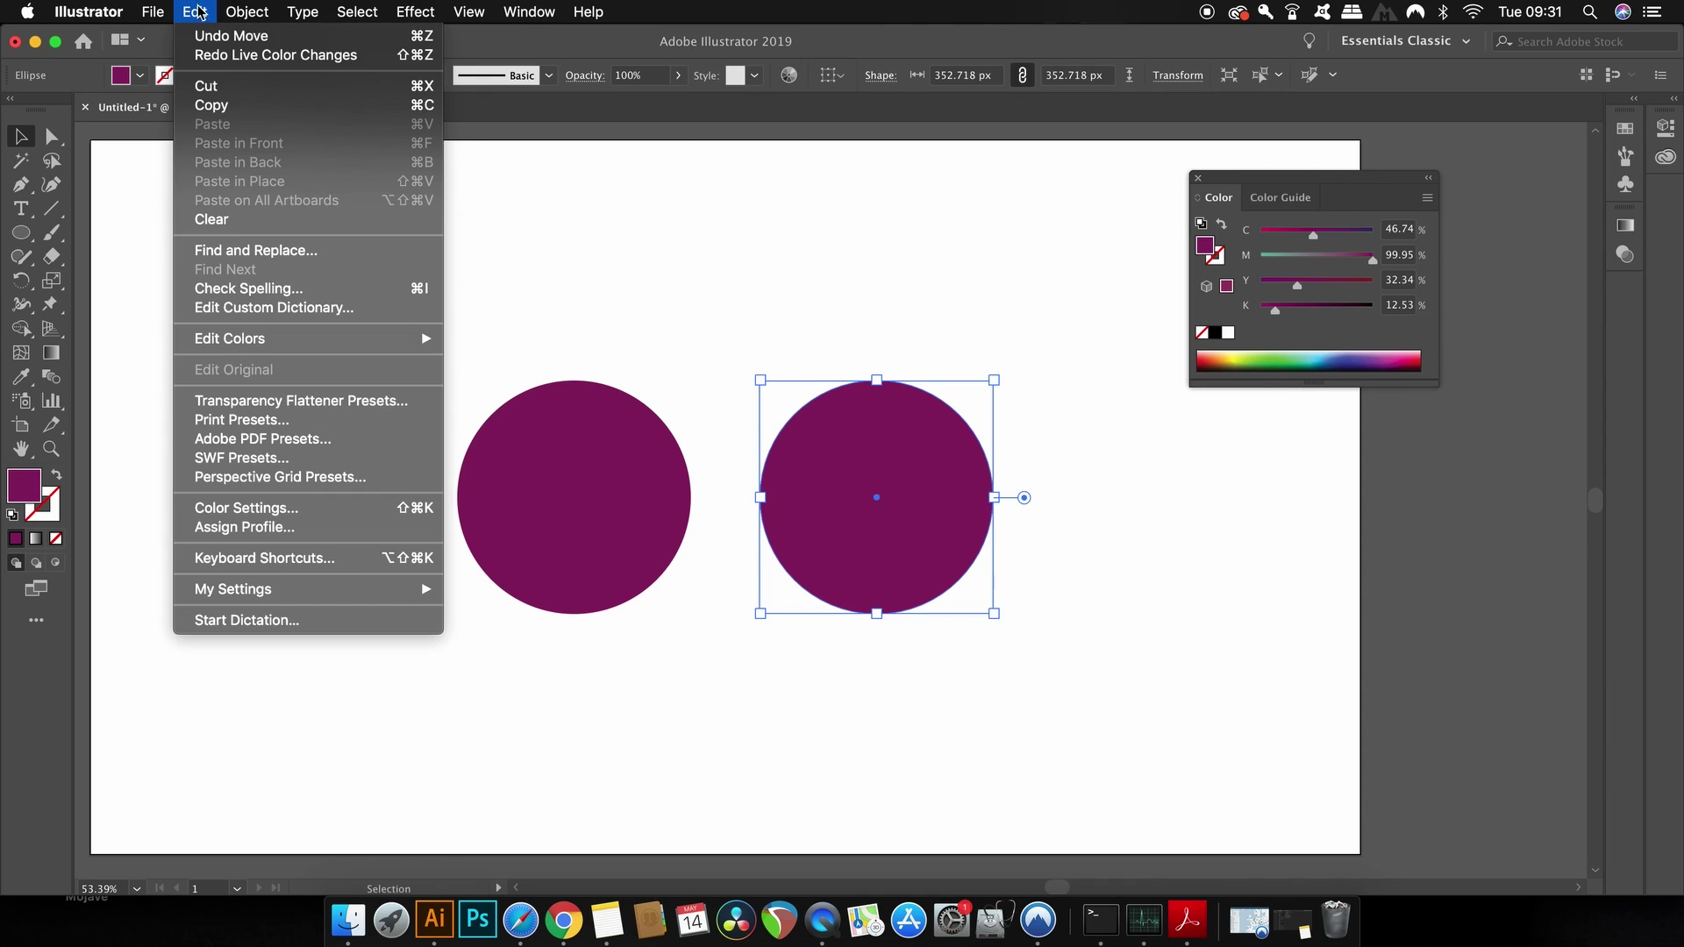
mouse_move(230, 339)
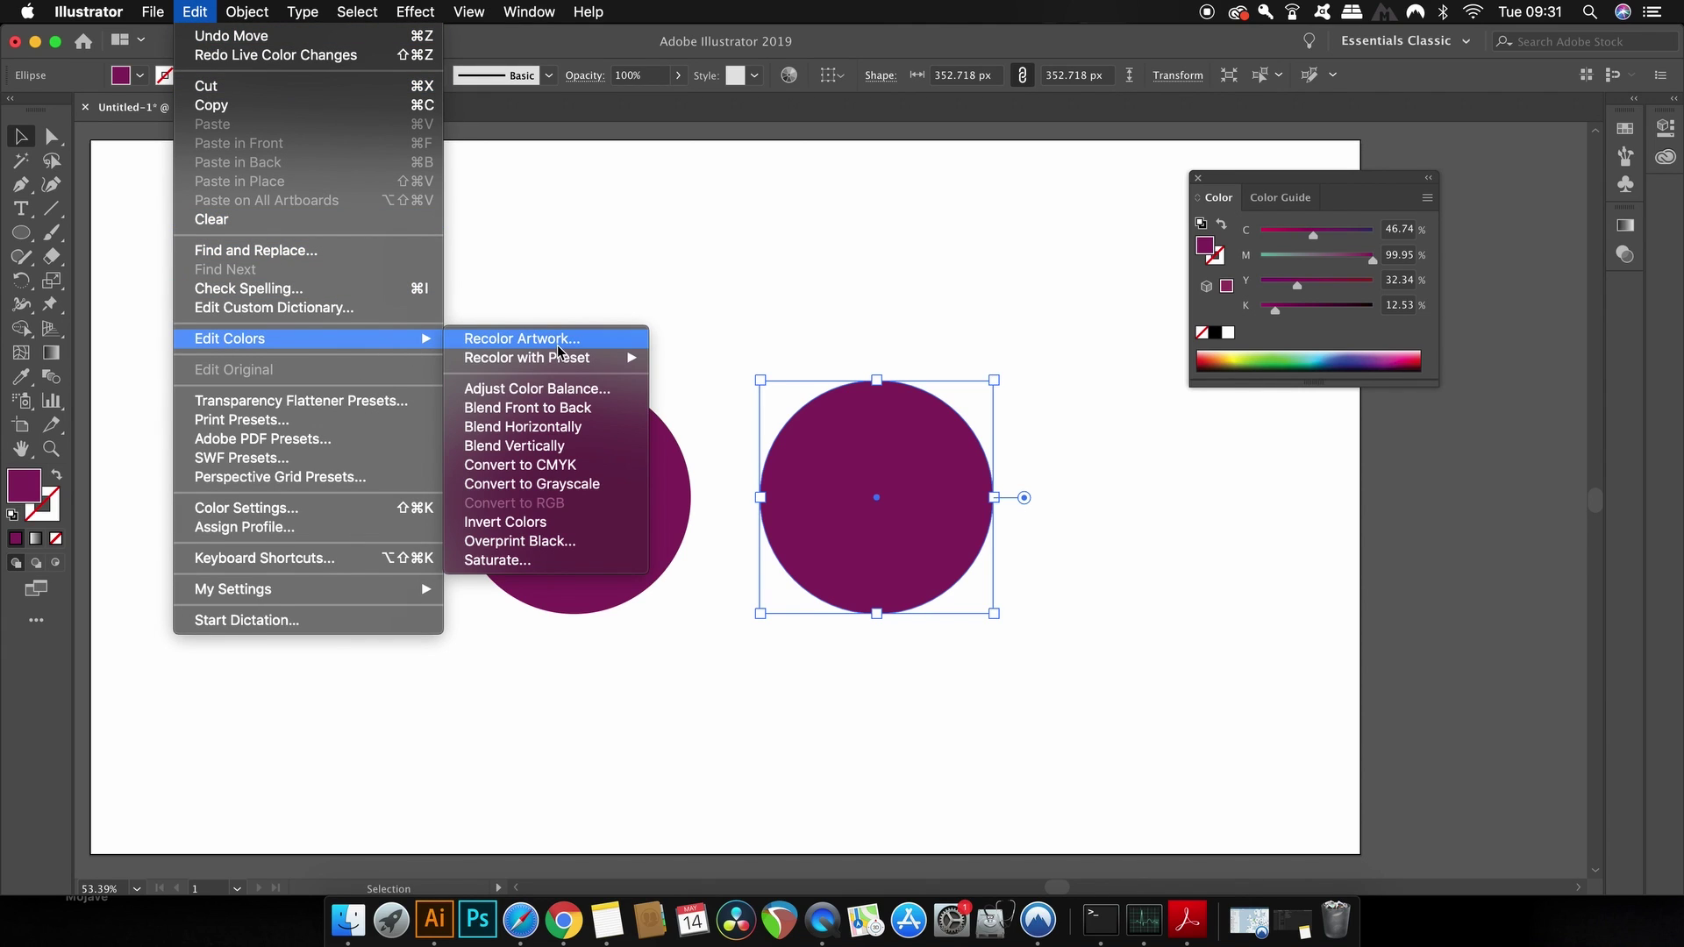
left_click(554, 341)
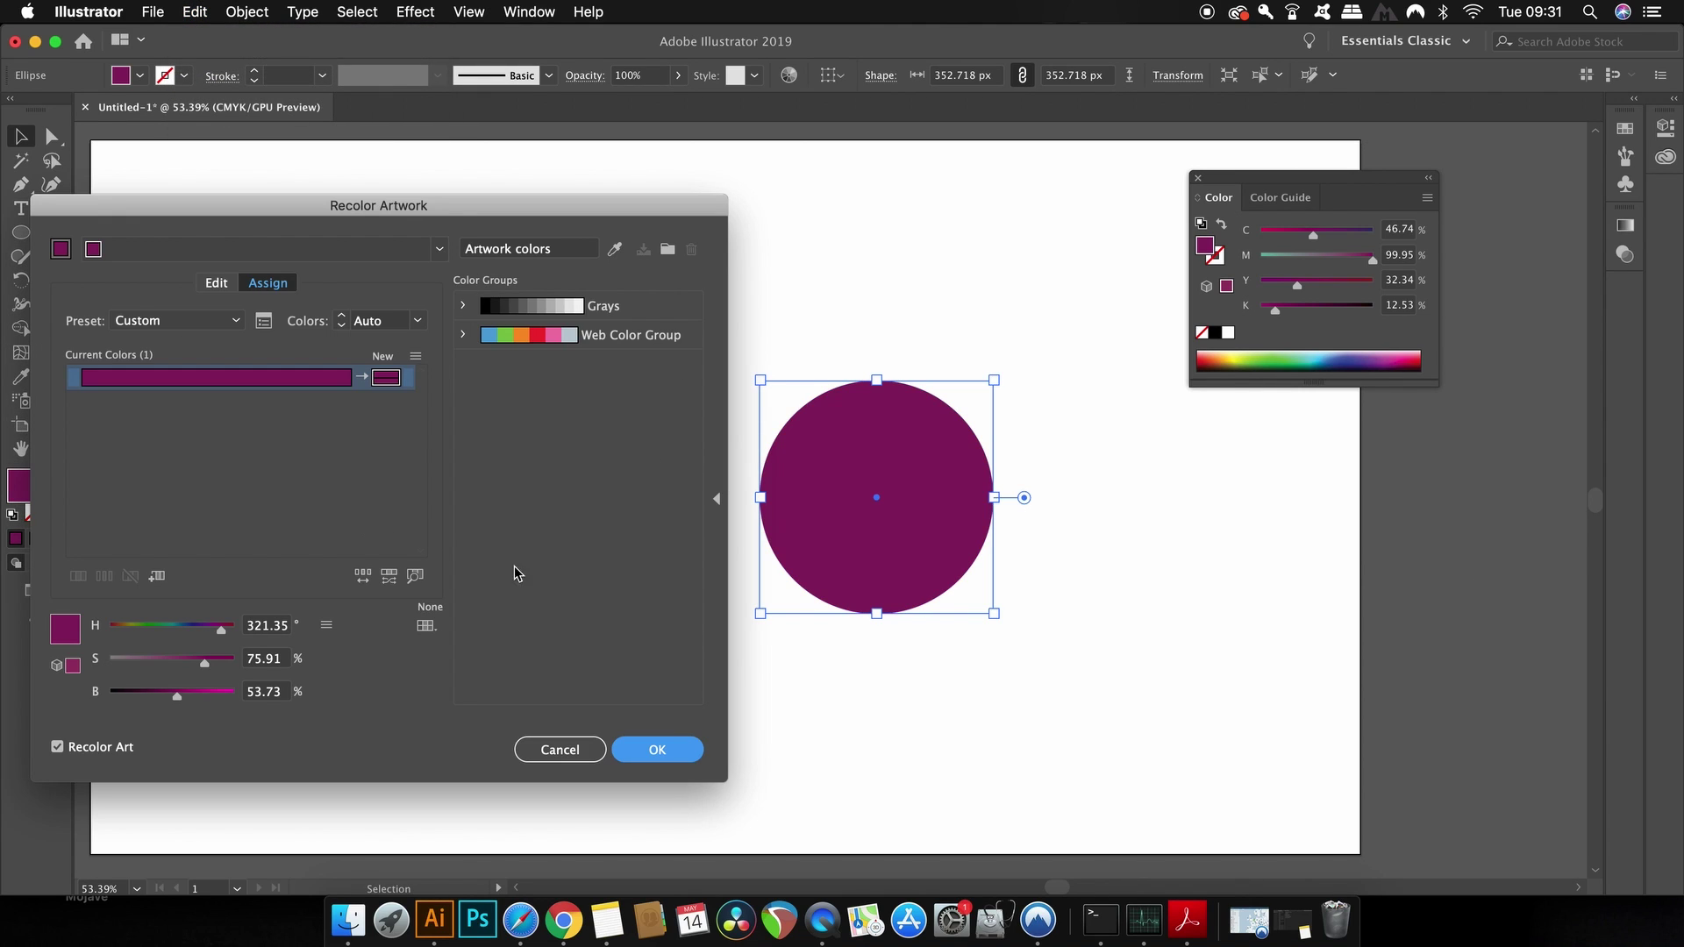
left_click(427, 627)
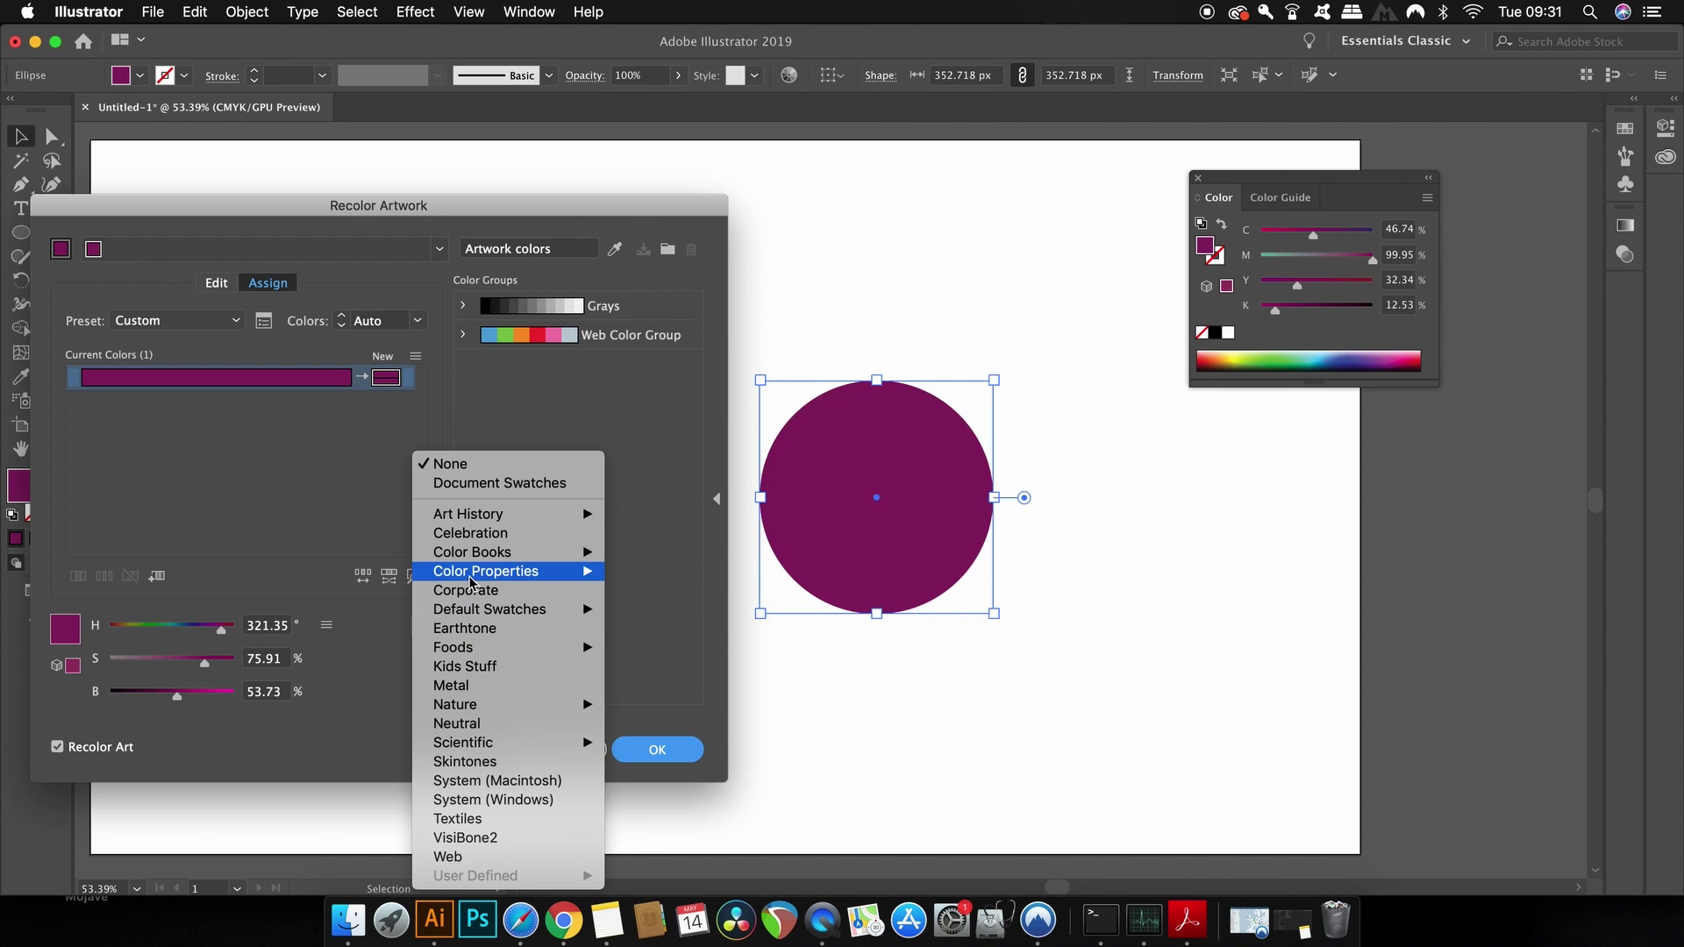
mouse_move(472, 551)
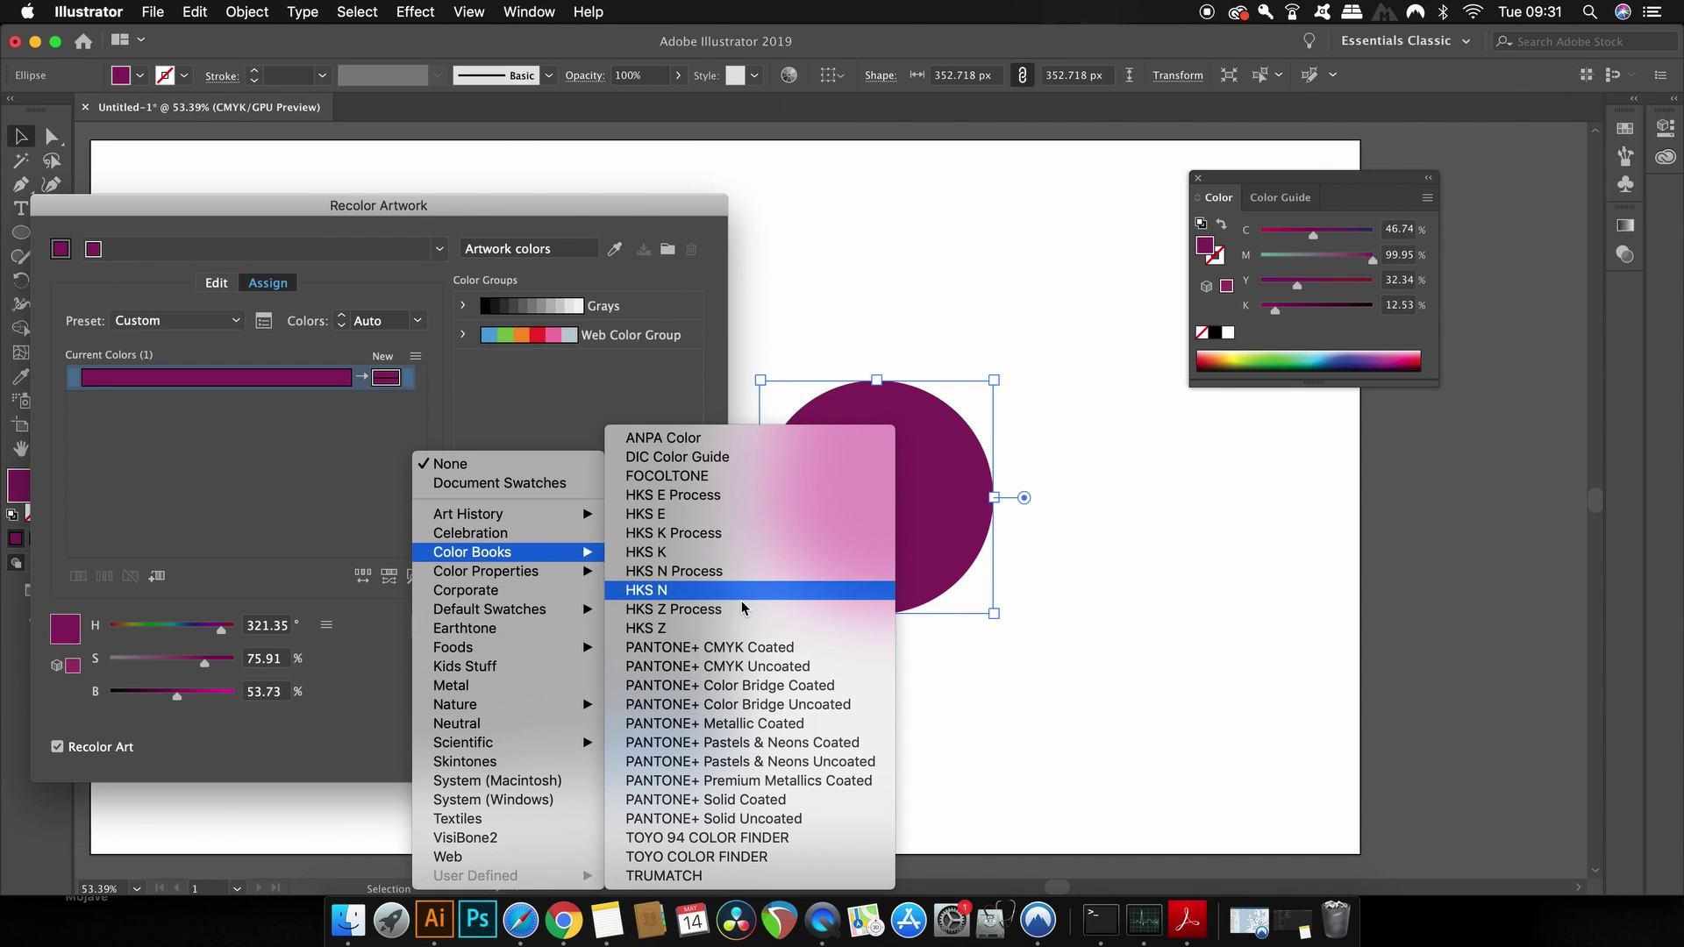
left_click(784, 803)
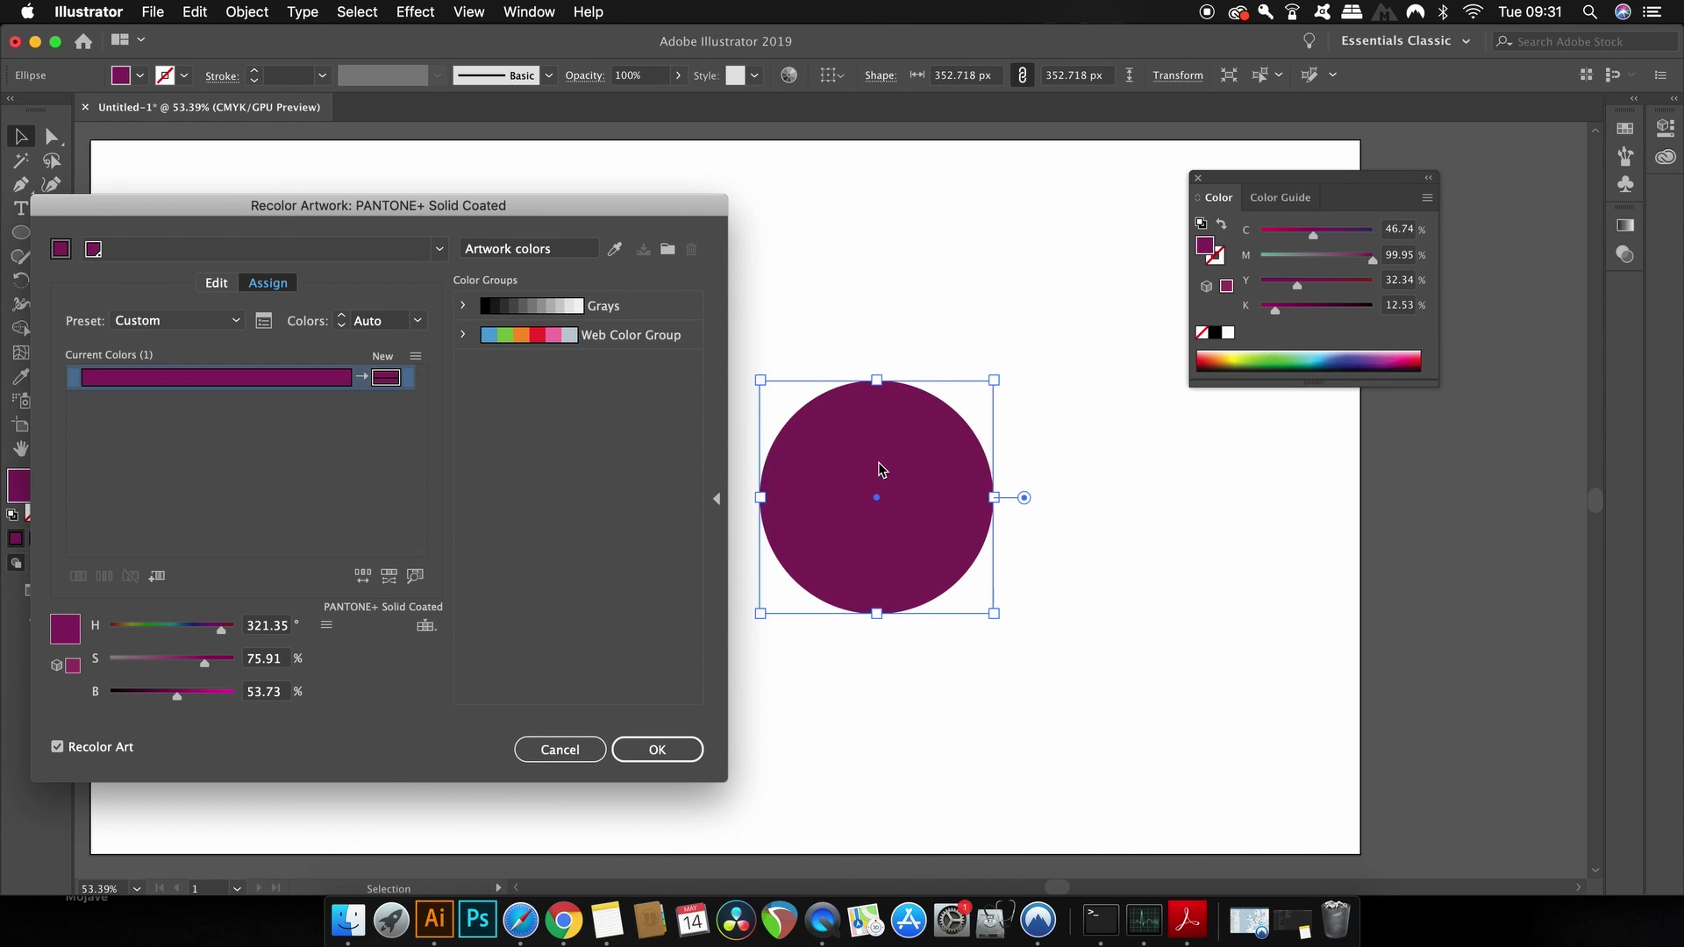
left_click(633, 753)
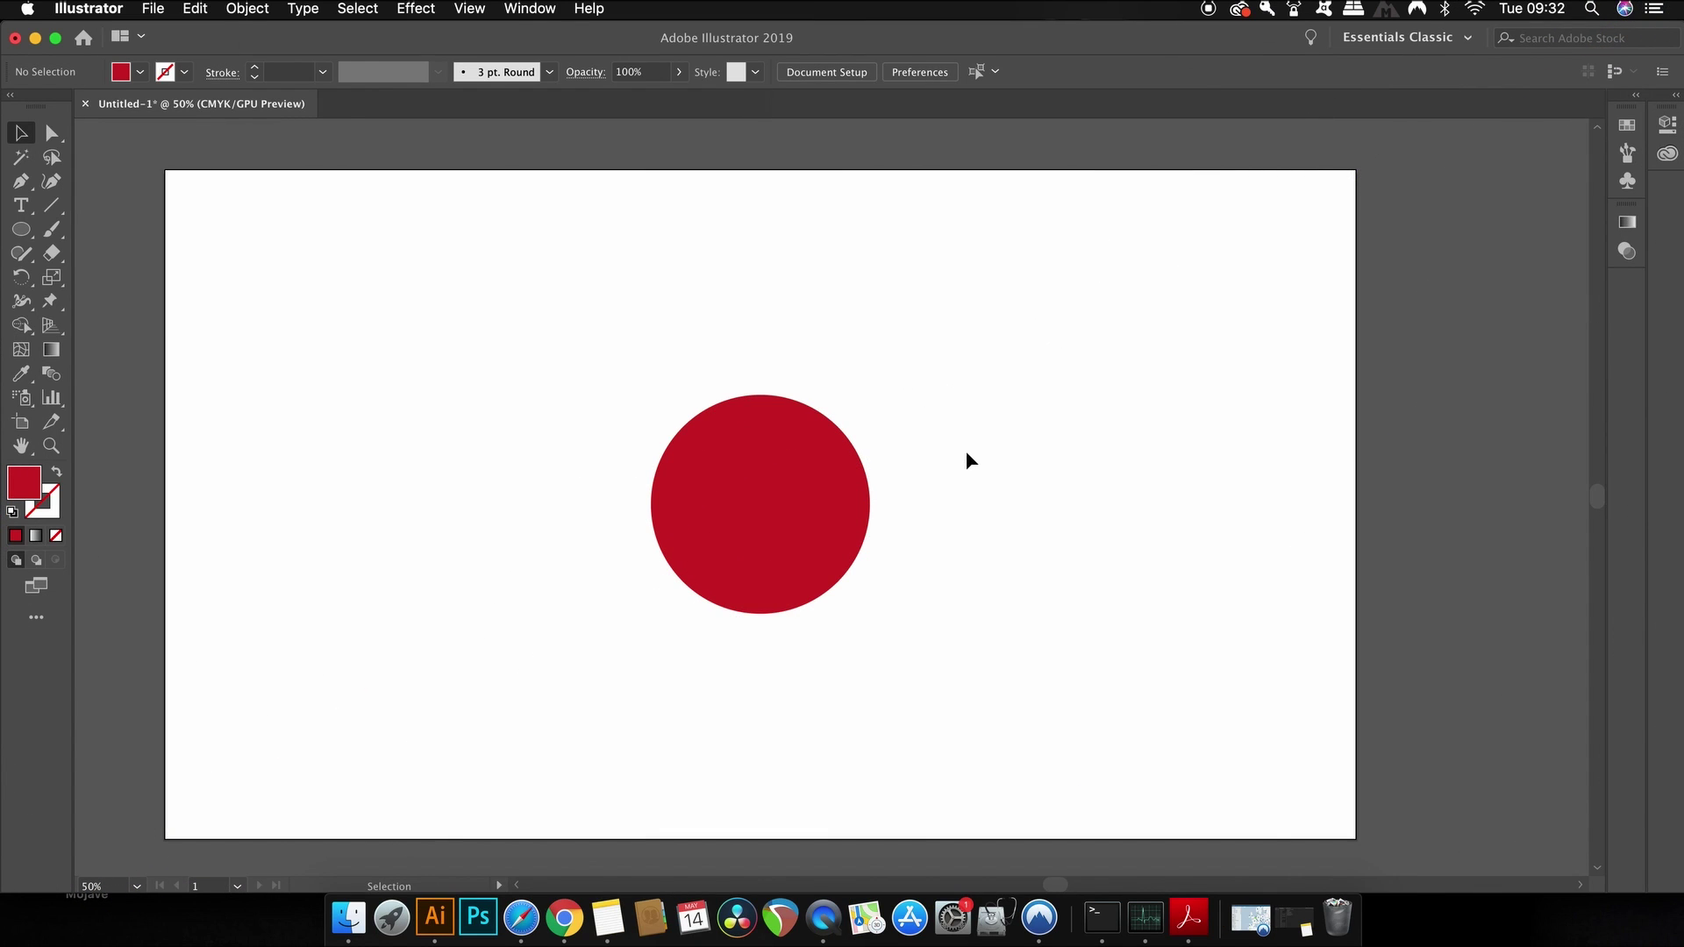
mouse_move(816, 540)
left_mouse_down()
mouse_move(527, 519)
mouse_move(693, 550)
mouse_move(764, 540)
left_mouse_up()
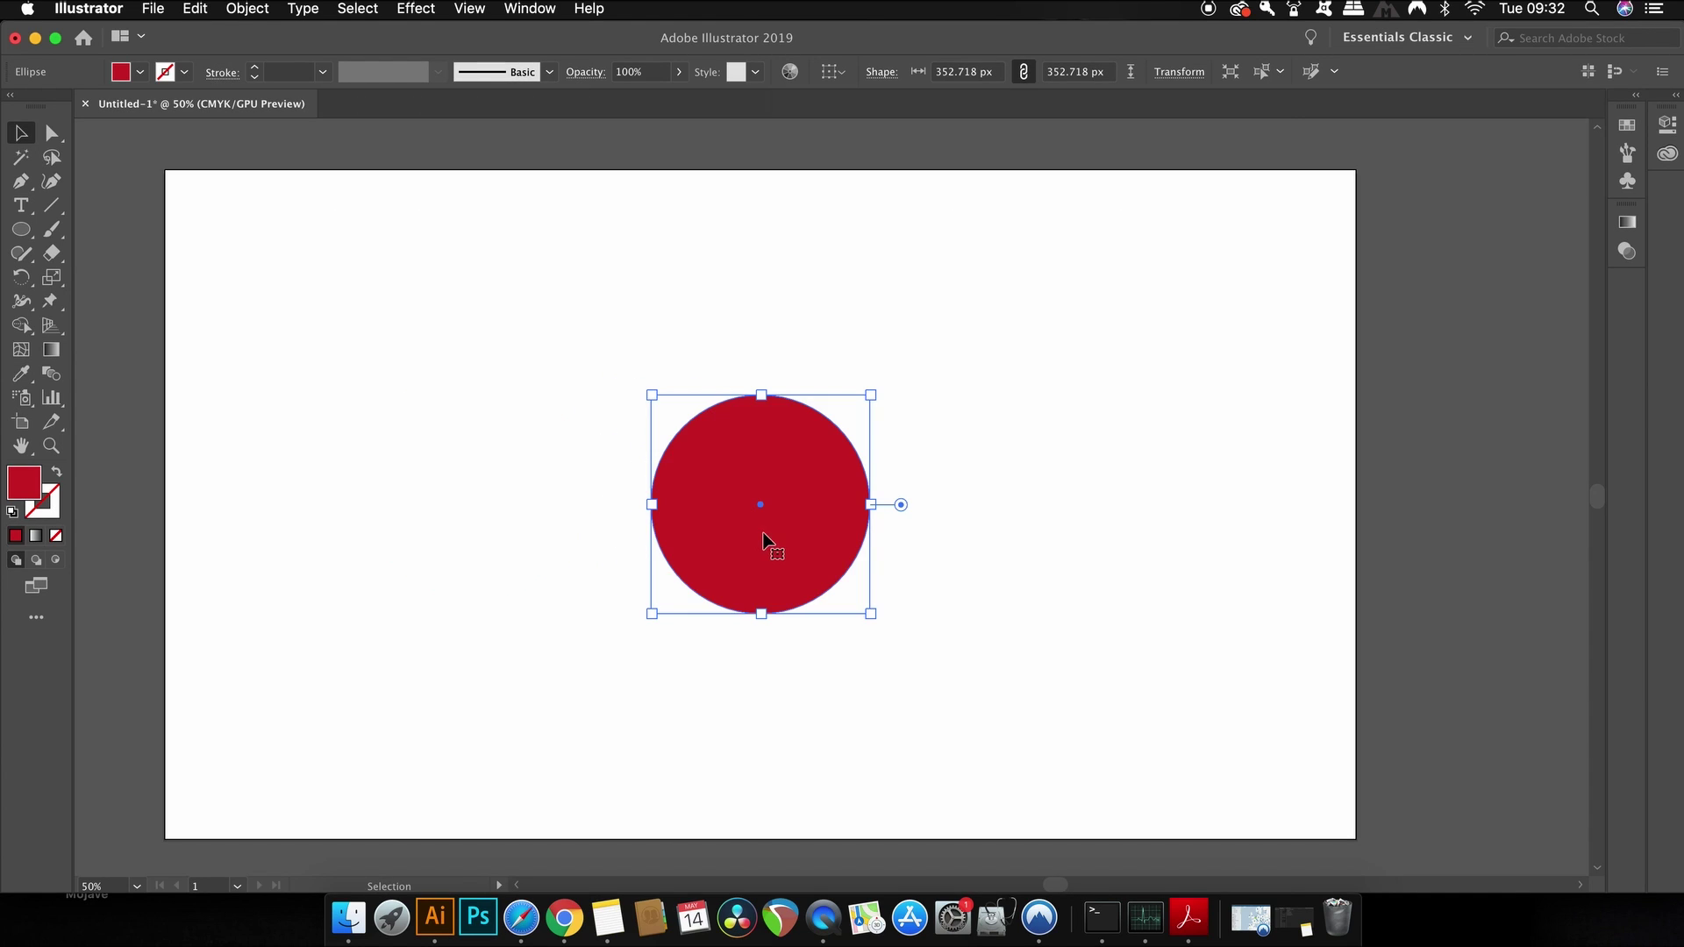
left_click(600, 479)
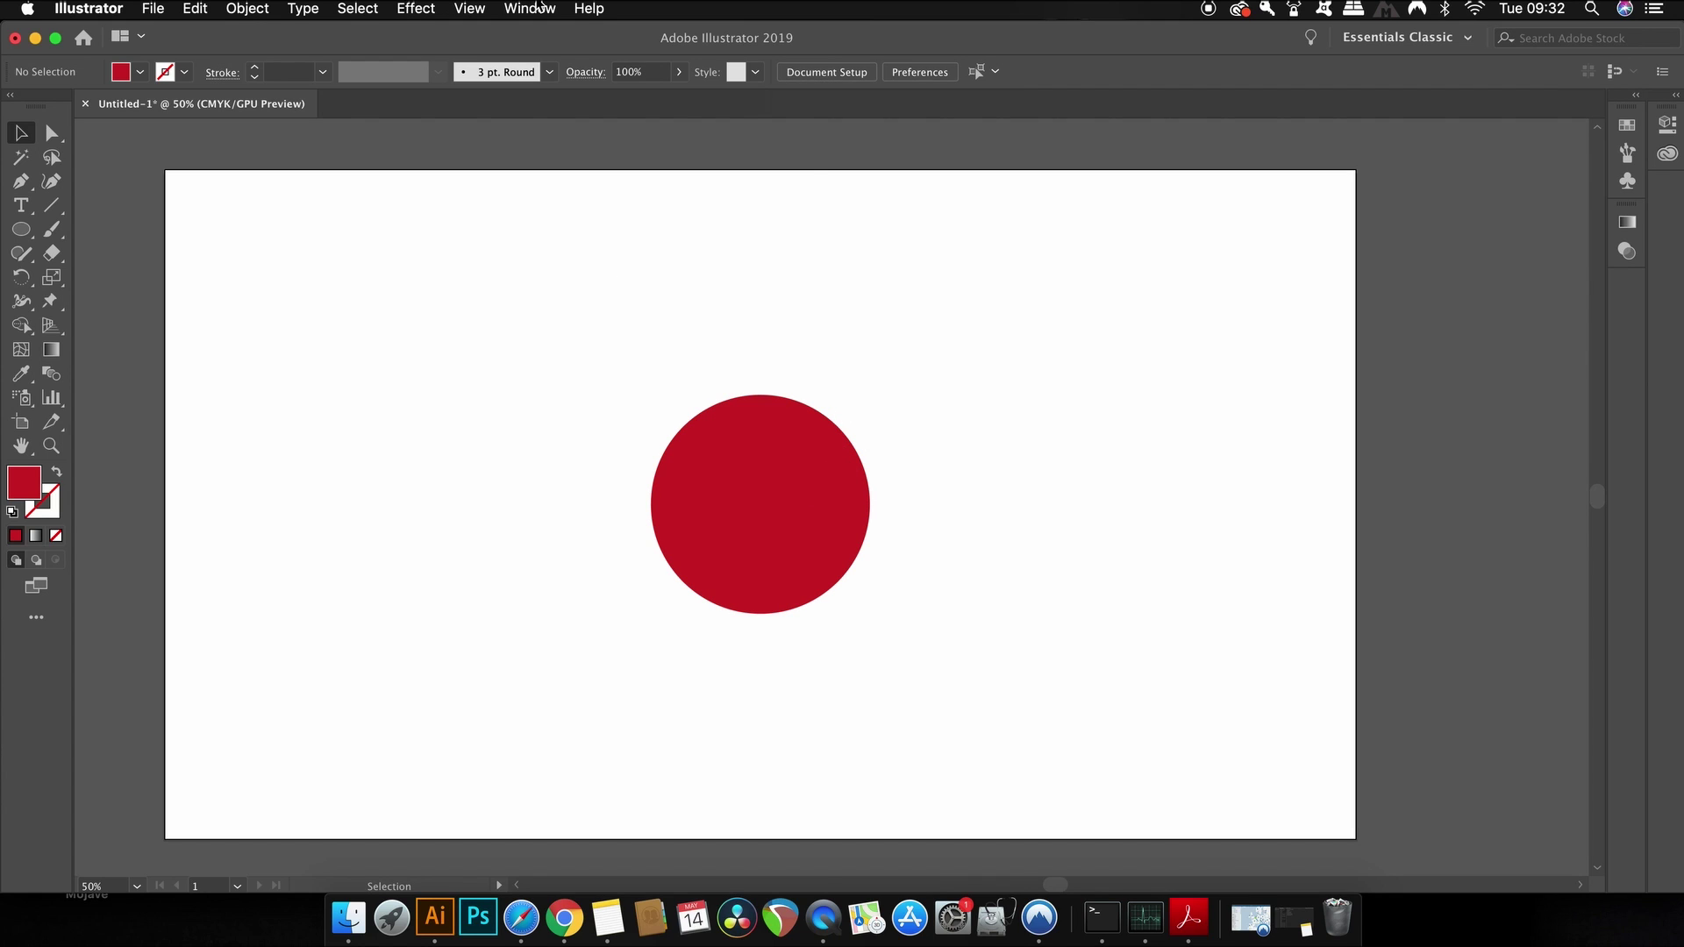
- Turn on Show Center Mark in Artboard 1's options
left_click(540, 7)
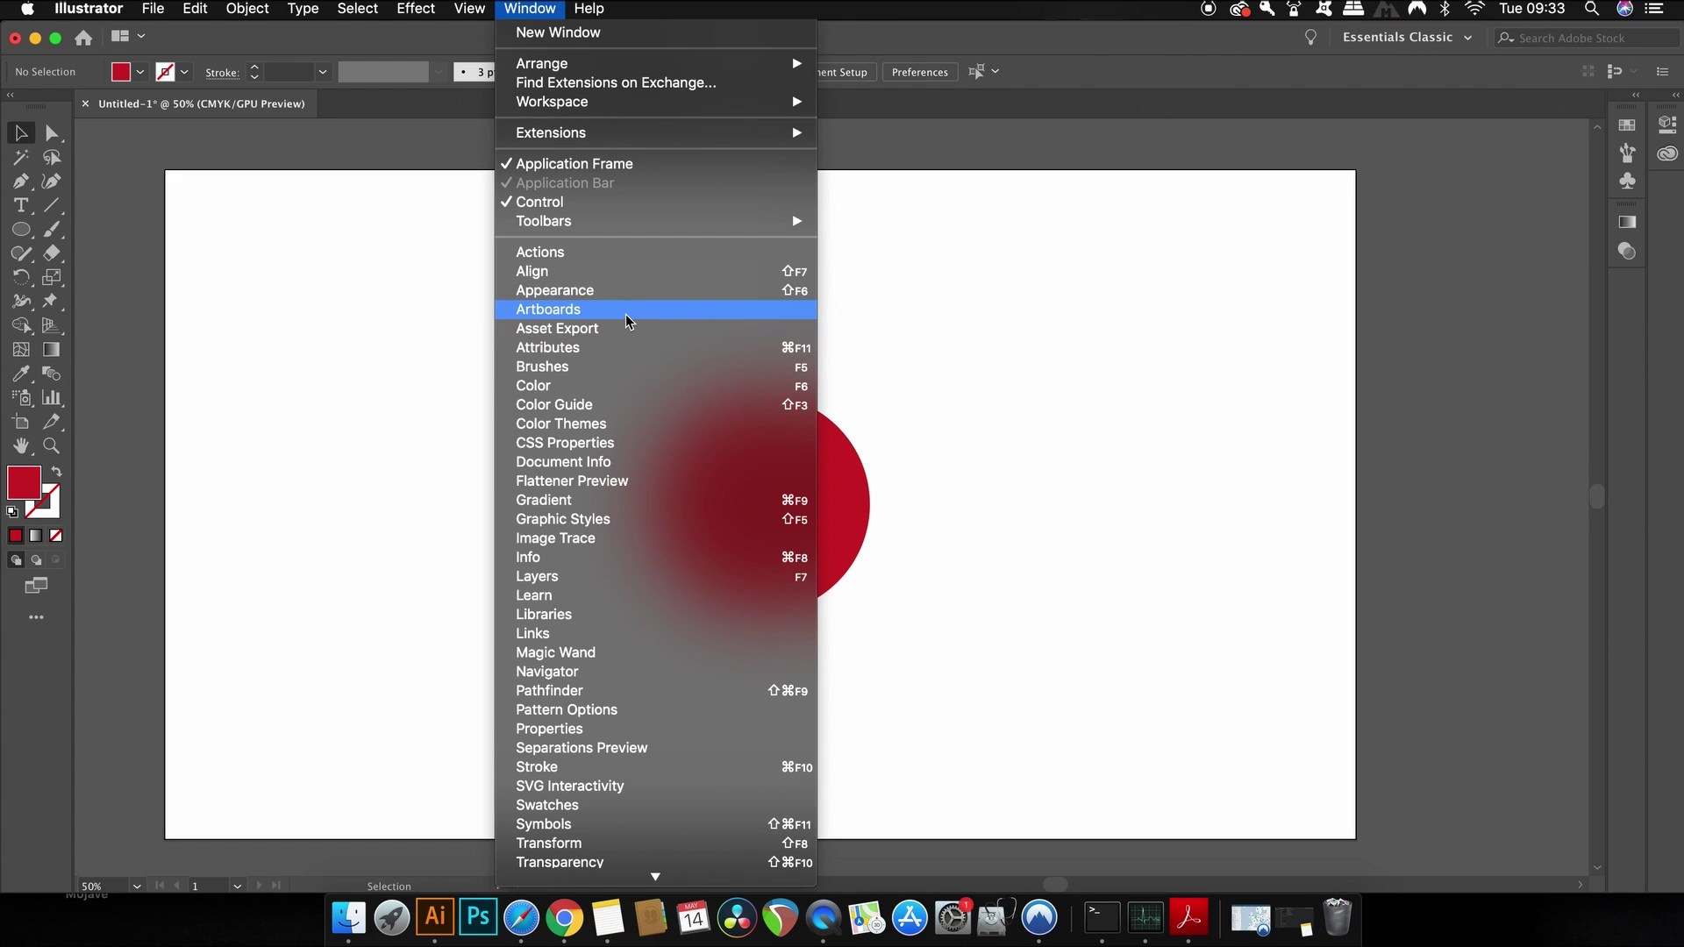
left_click(628, 317)
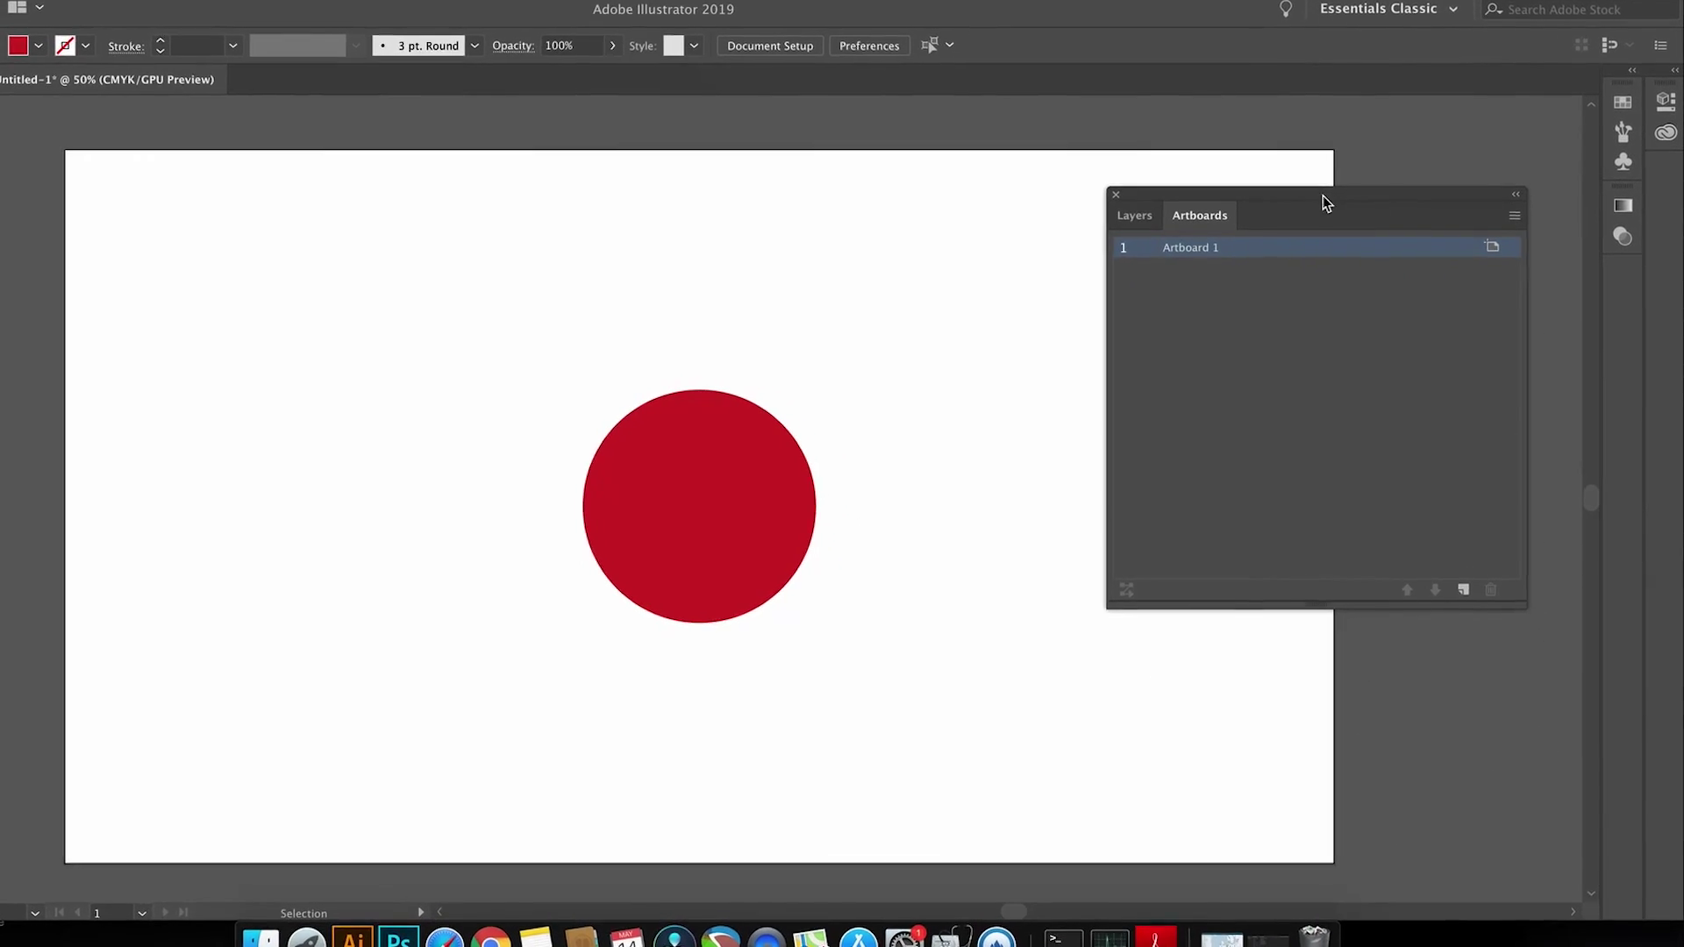
left_click(1498, 197)
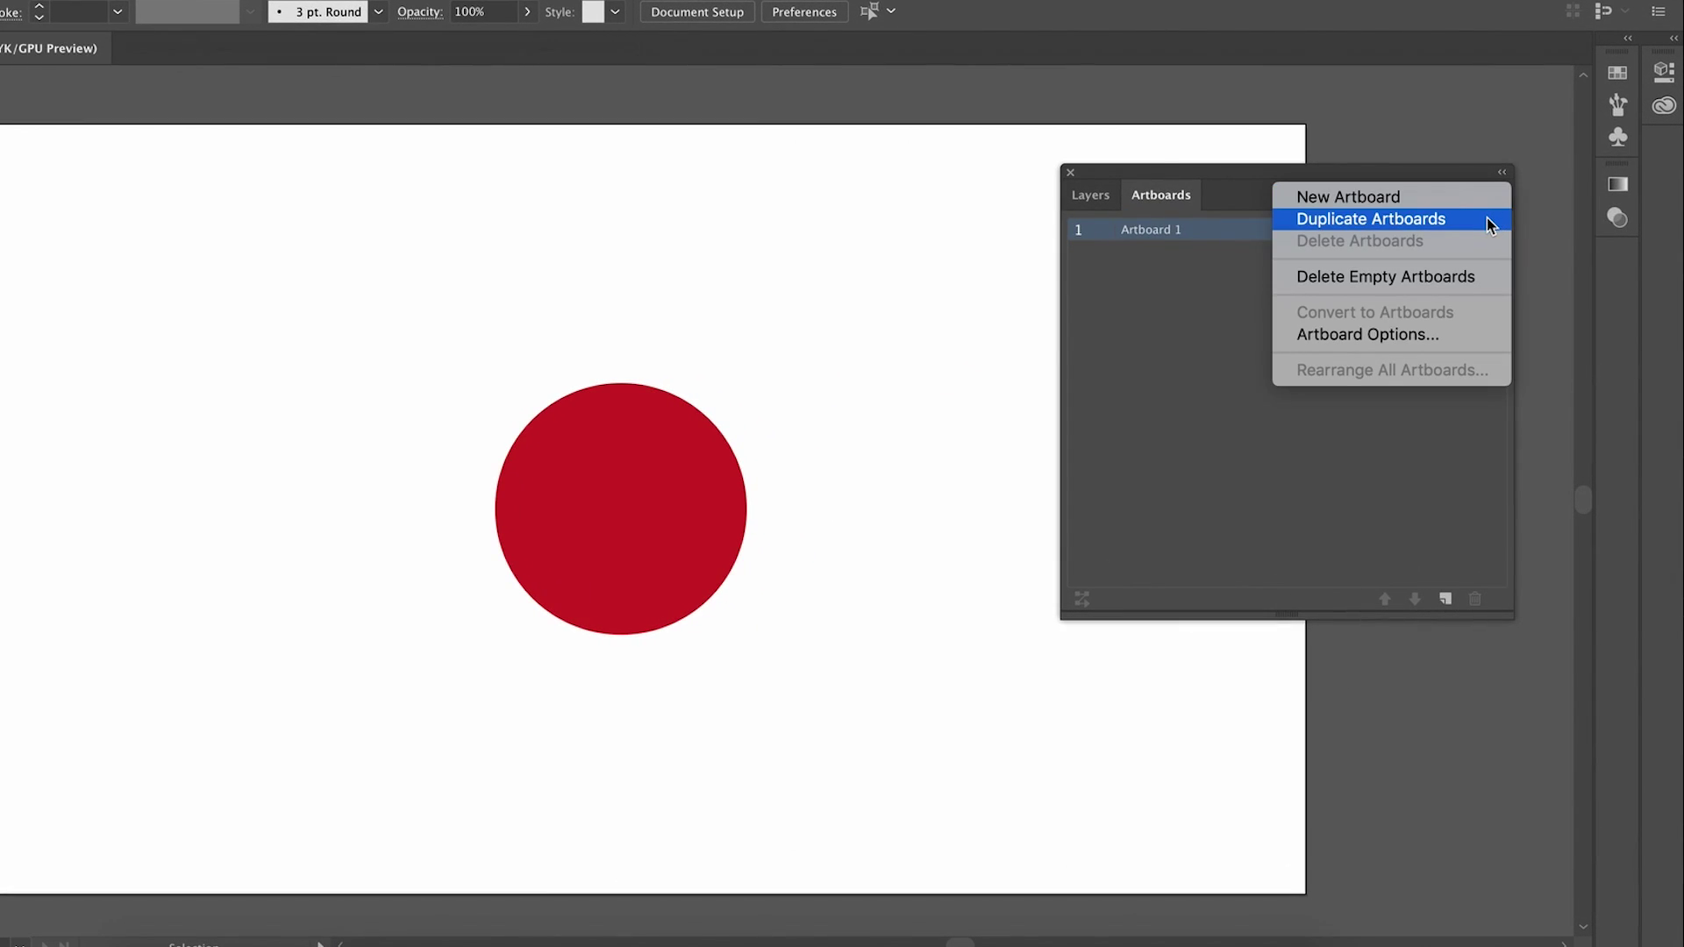
left_click(1471, 333)
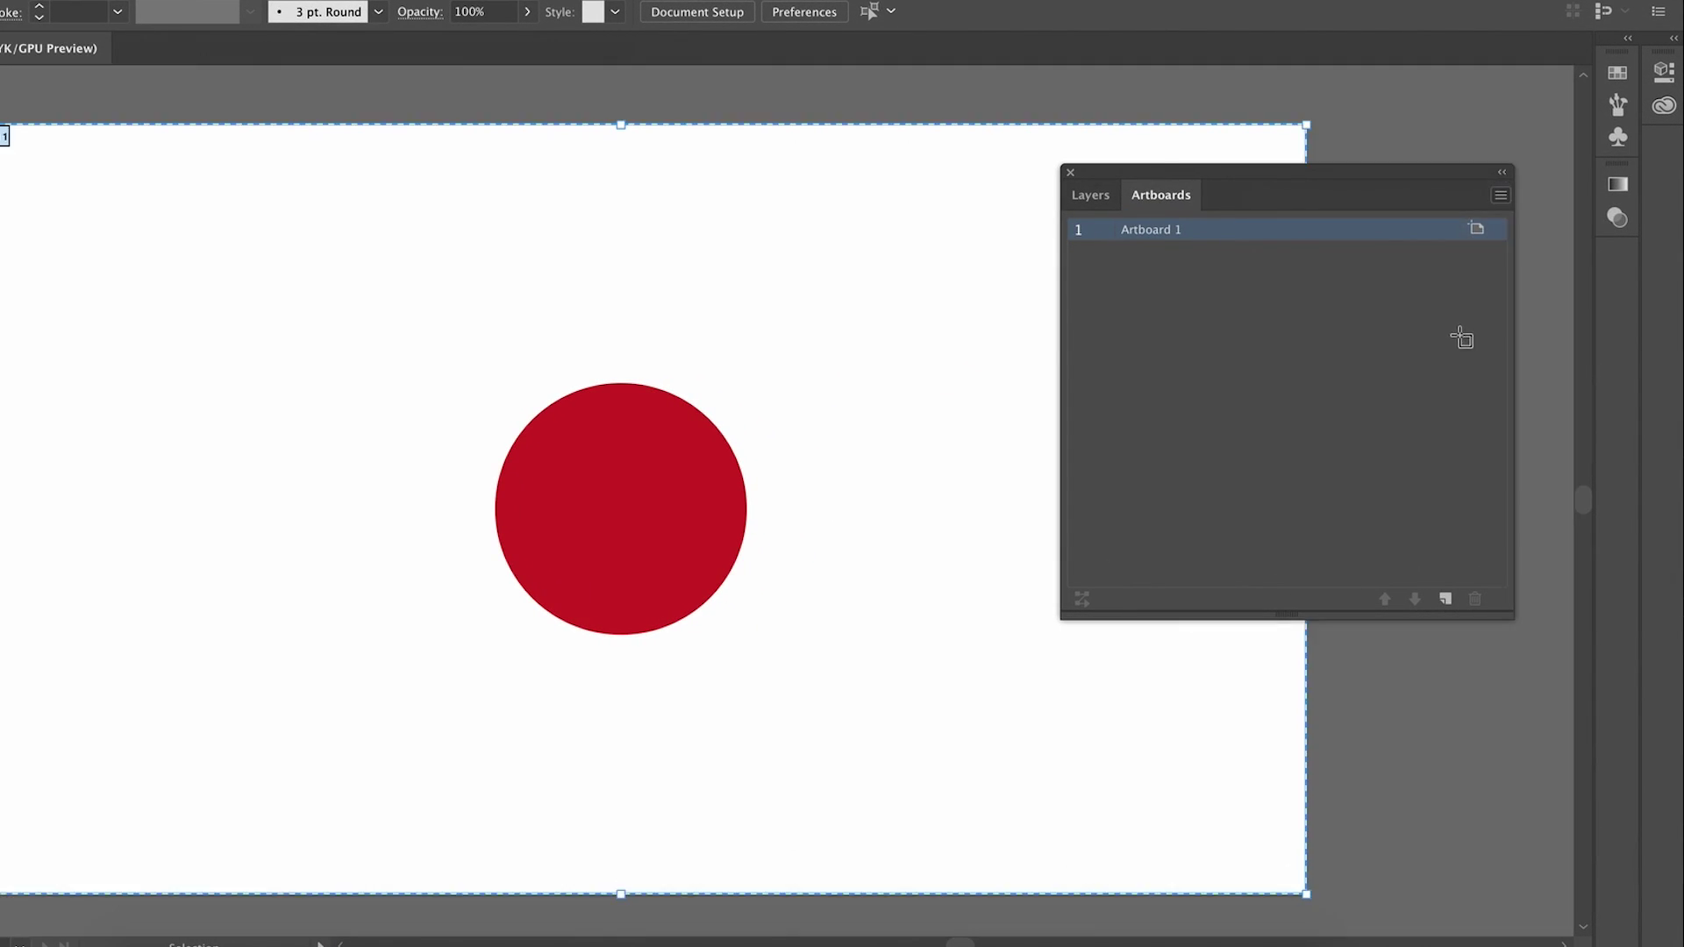
left_click_drag(760, 128, 1275, 148)
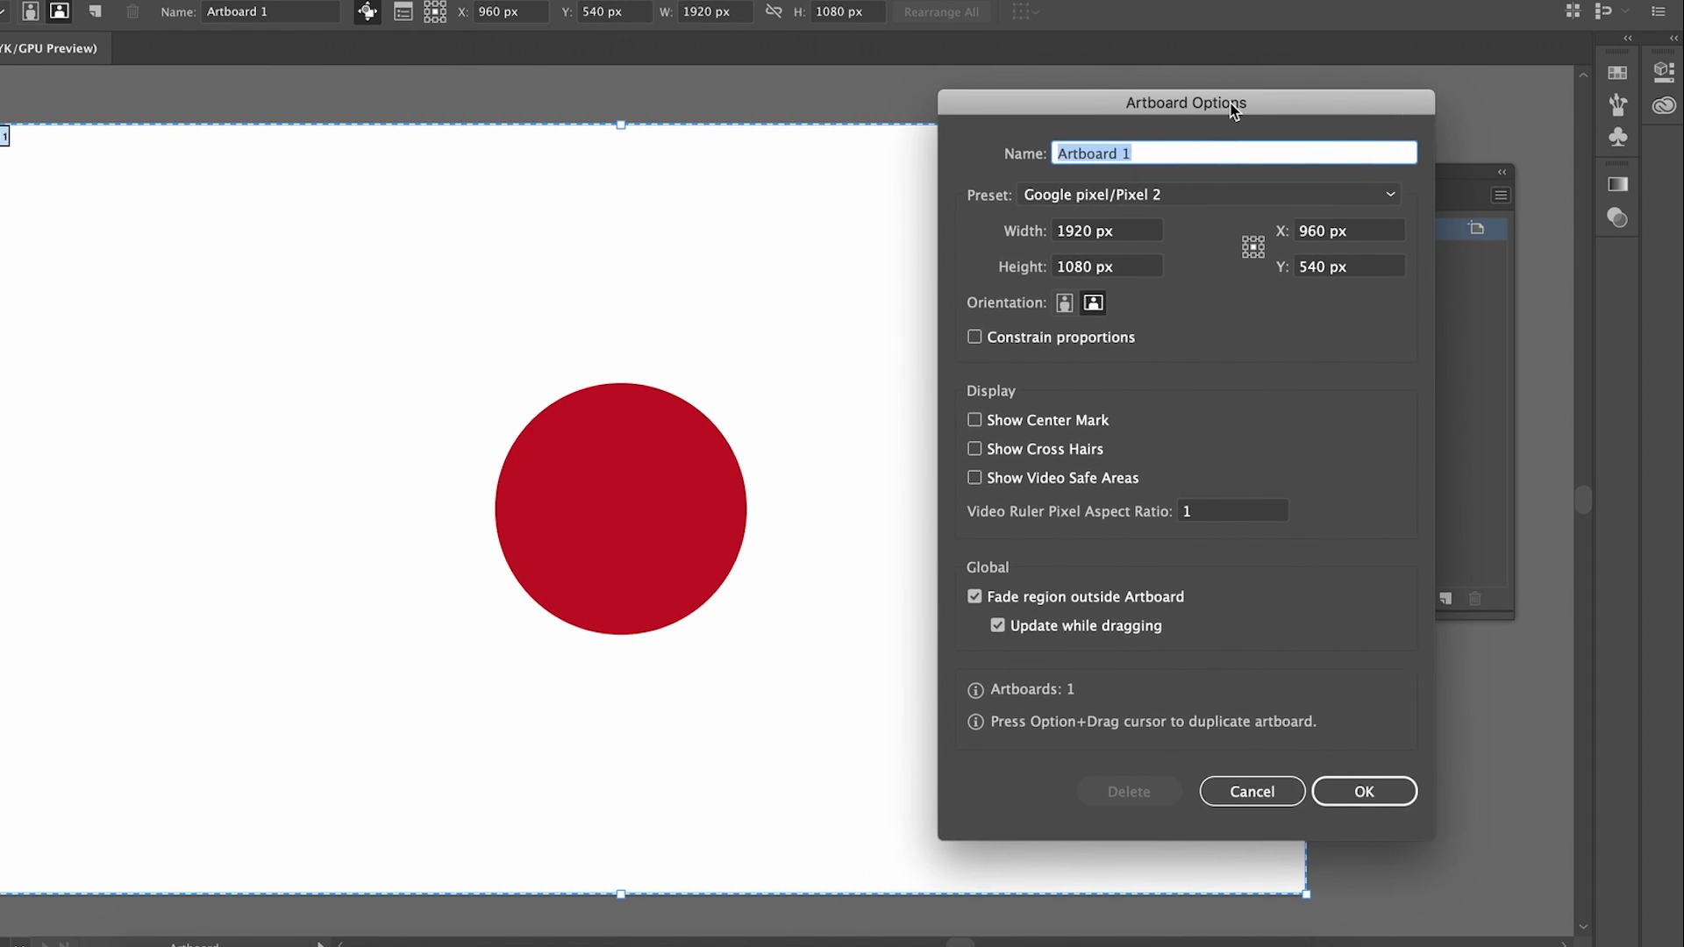
left_click(1092, 429)
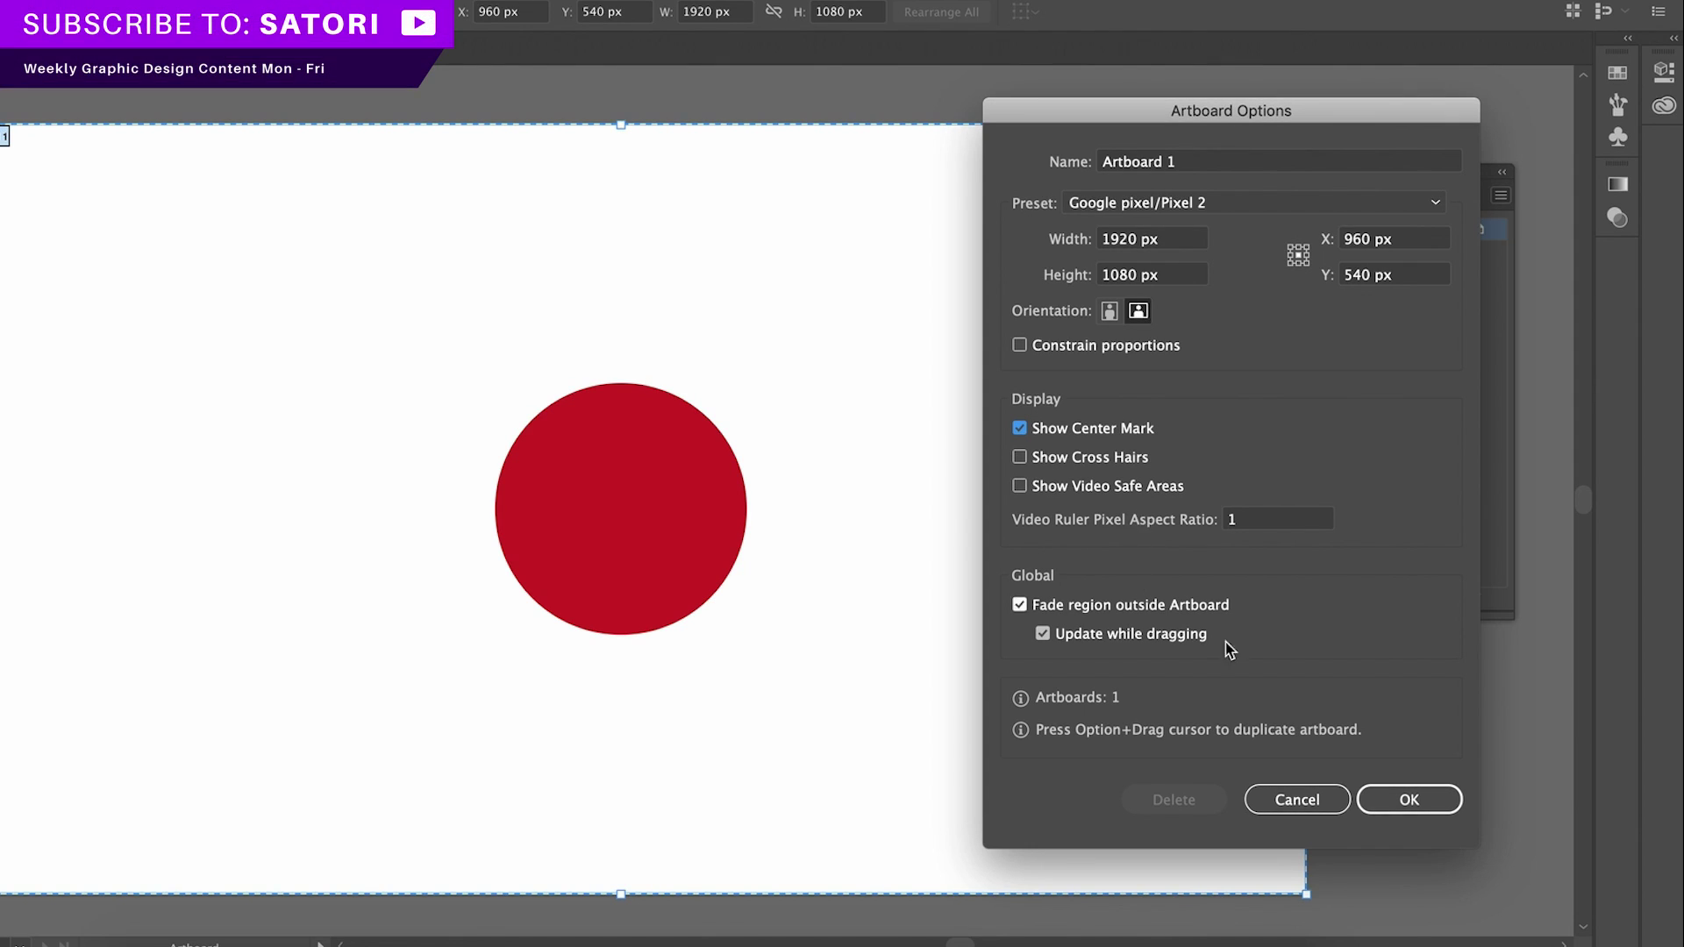
left_click(1445, 804)
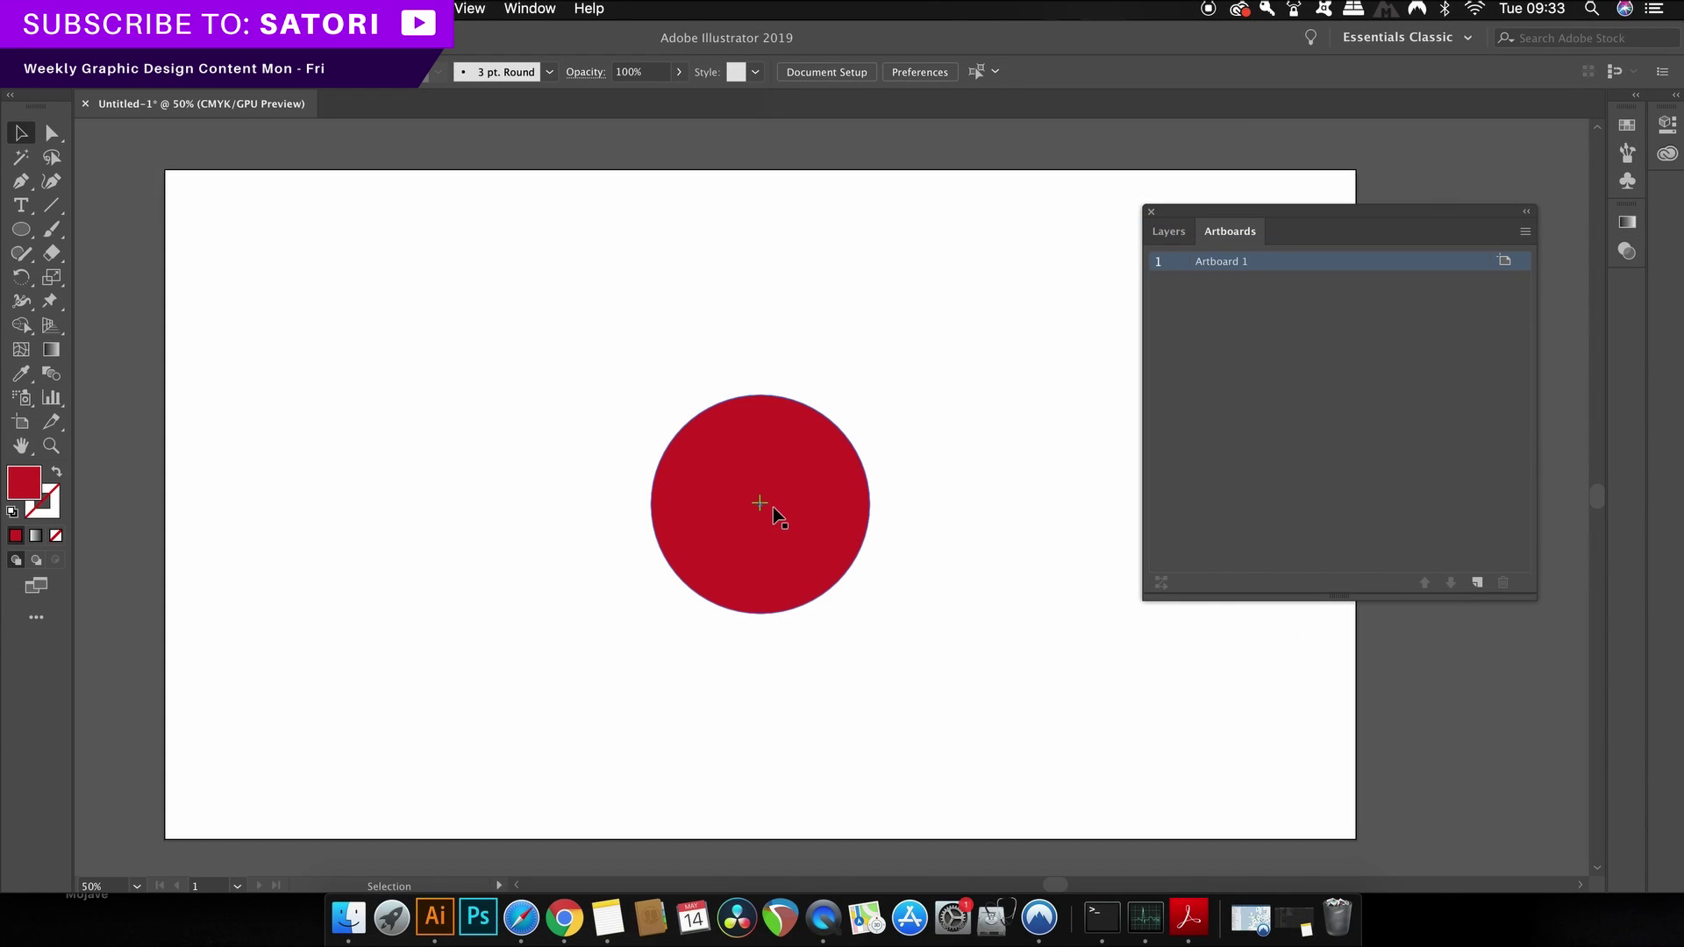
- Drag the red circle until its centre snaps onto the artboard's center mark
left_click_drag(816, 507, 586, 537)
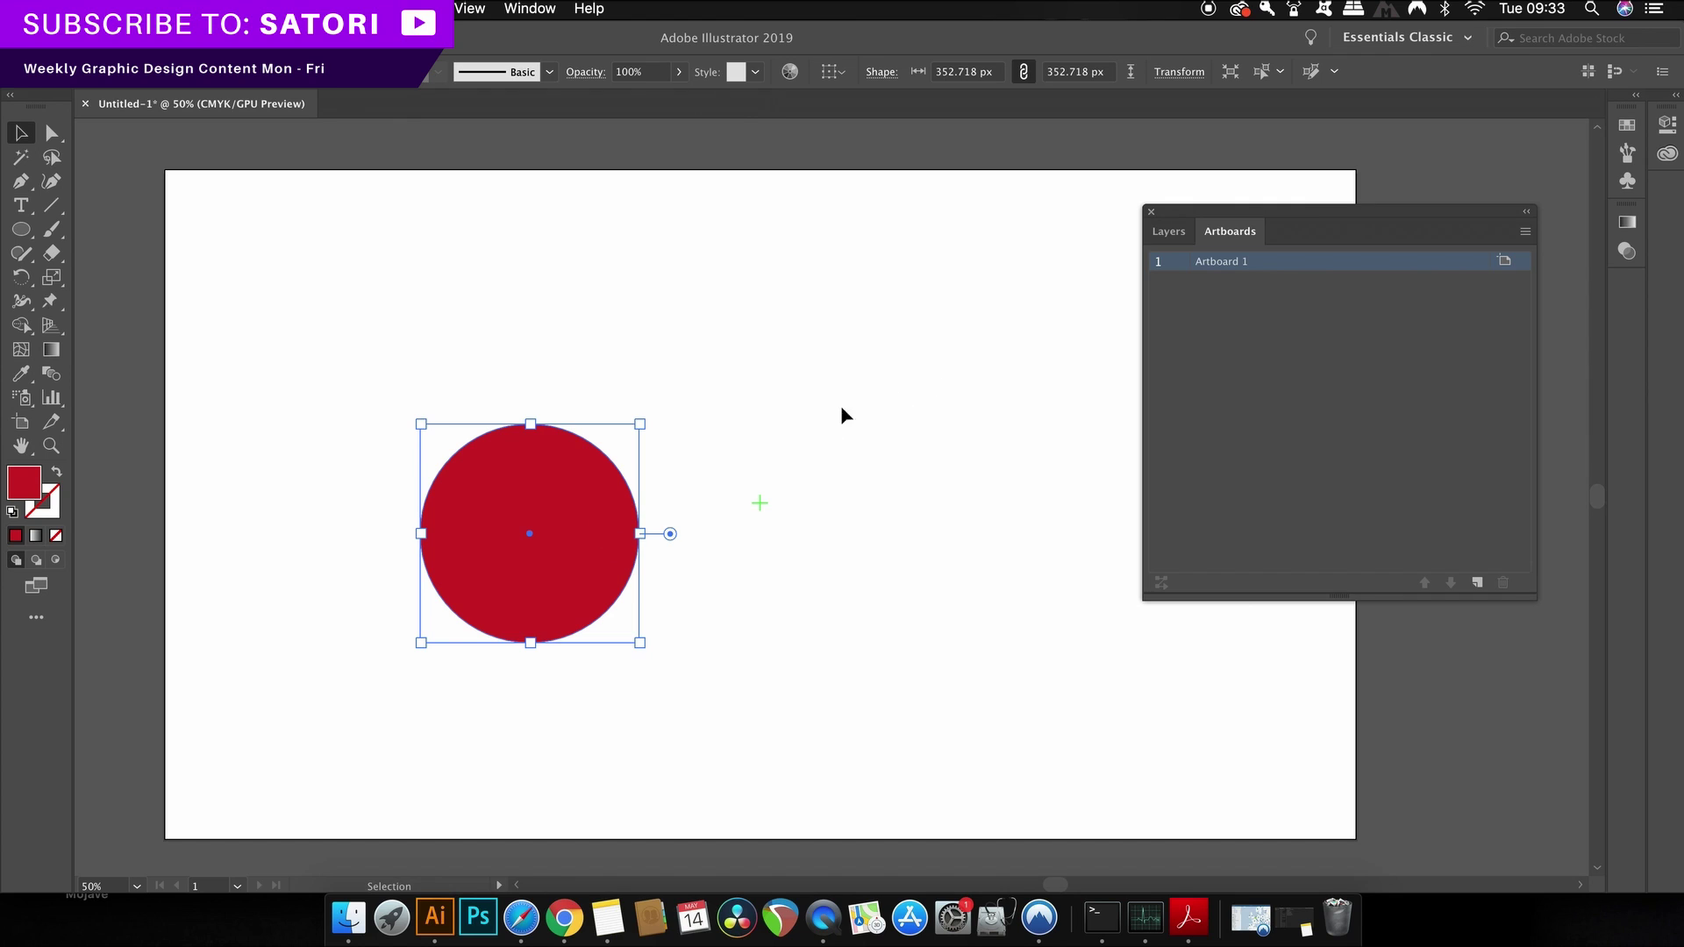
left_click(766, 505)
left_click_drag(638, 532, 848, 501)
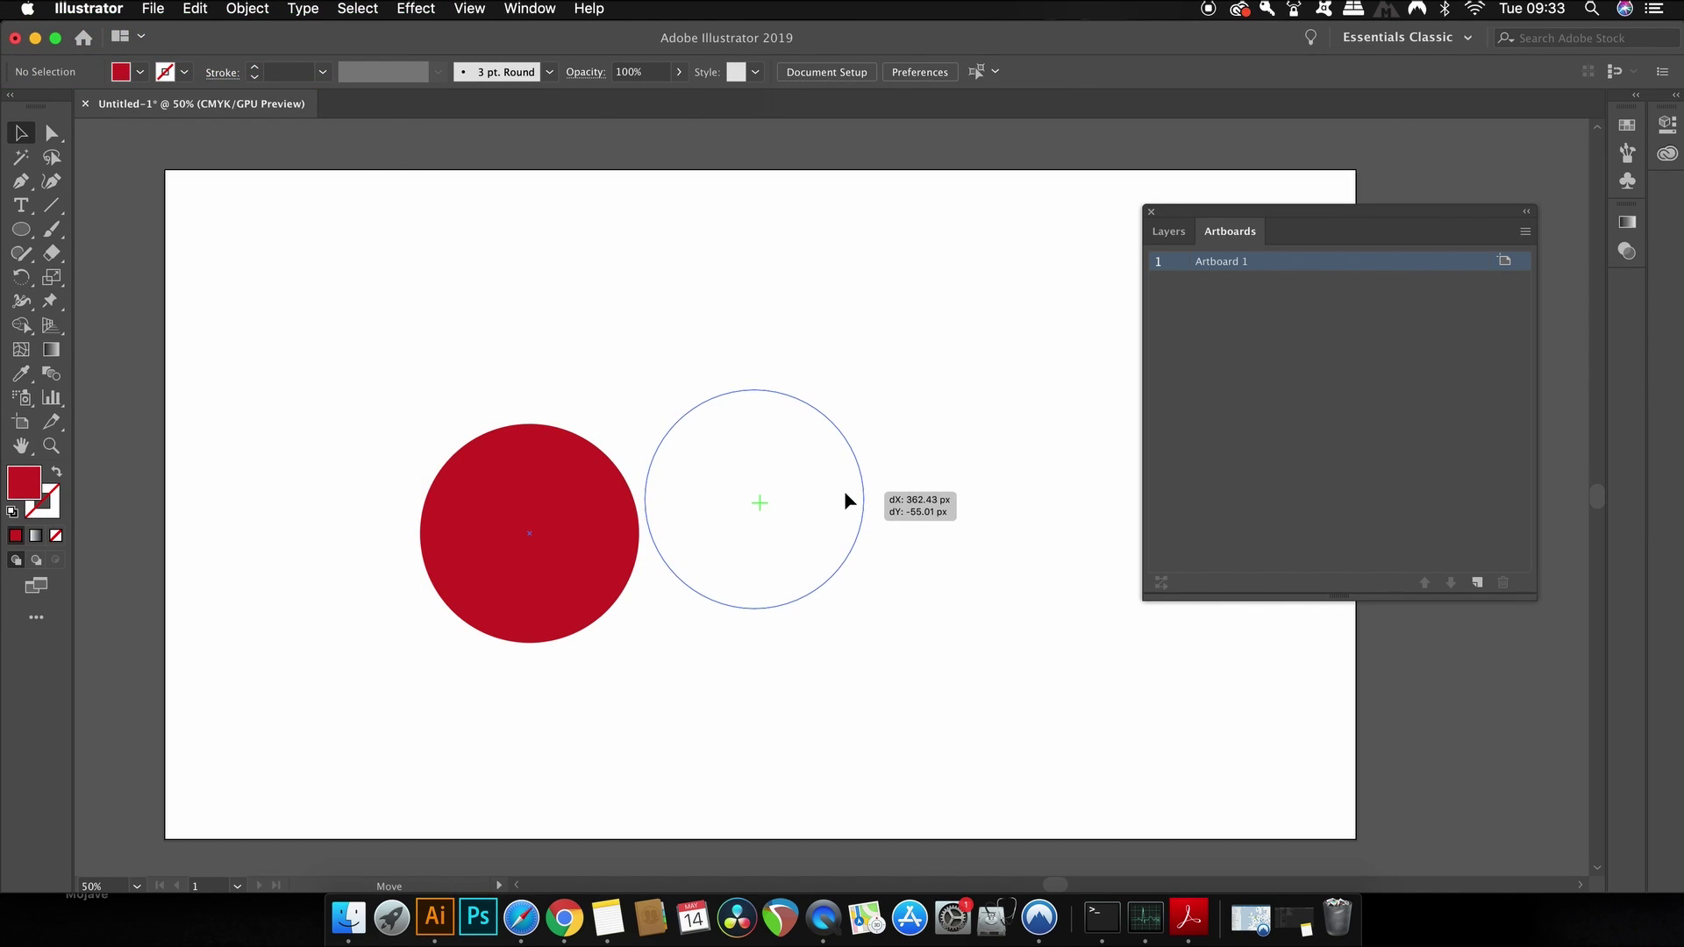
left_click_drag(848, 502, 871, 497)
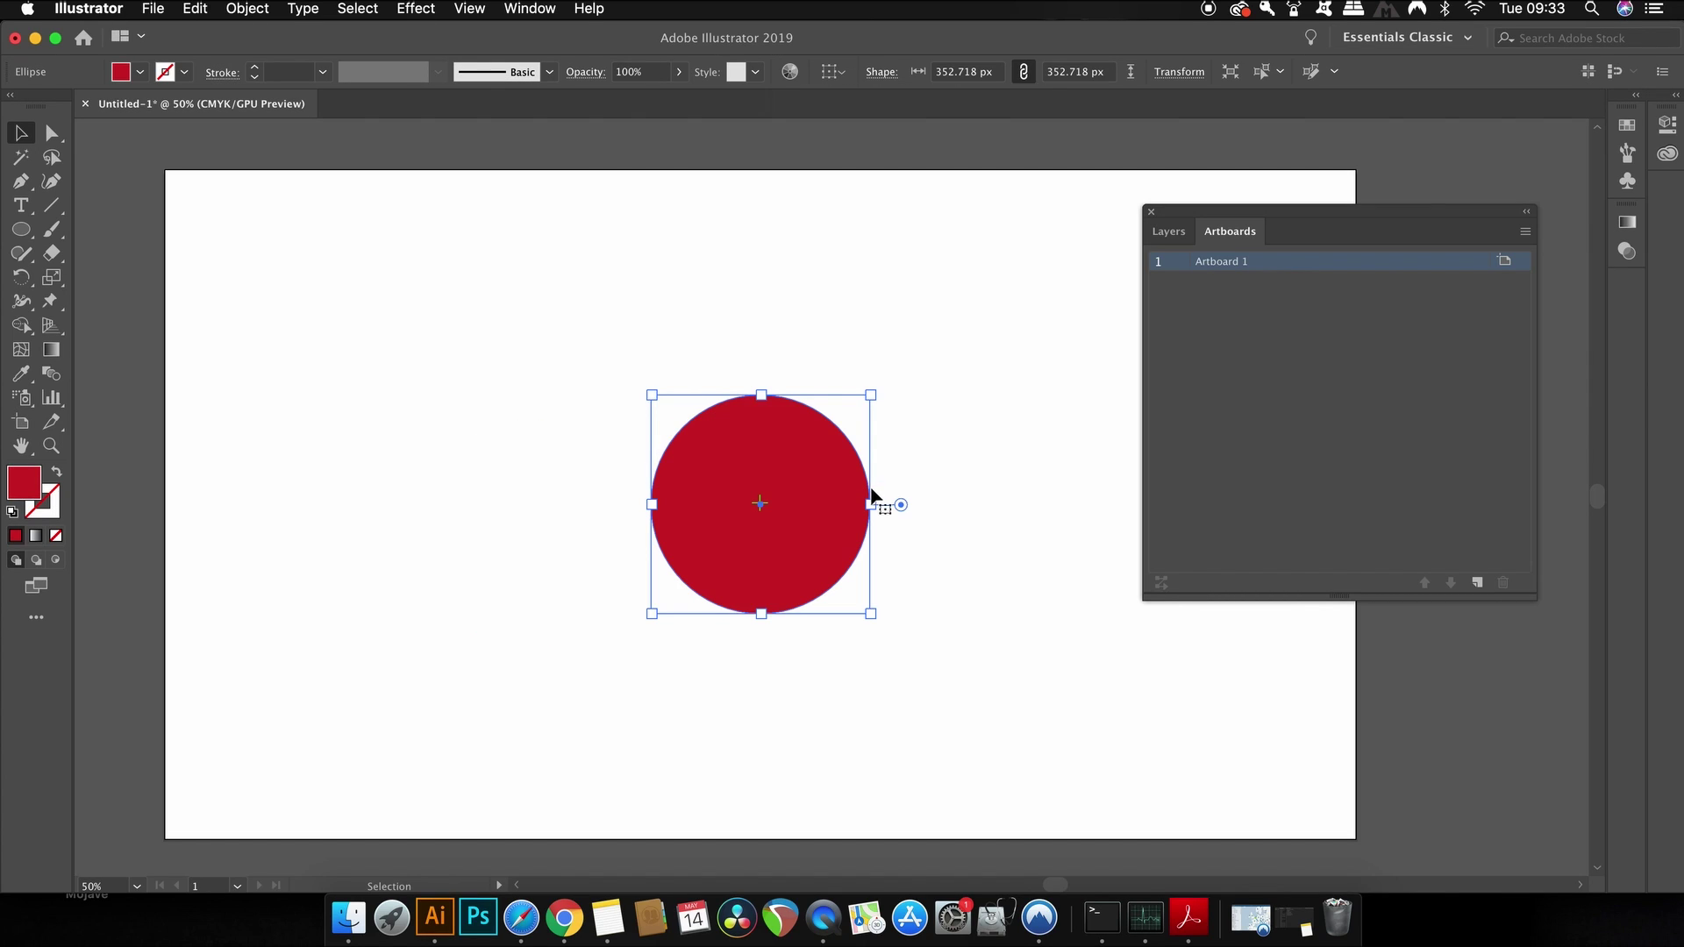
left_click(998, 513)
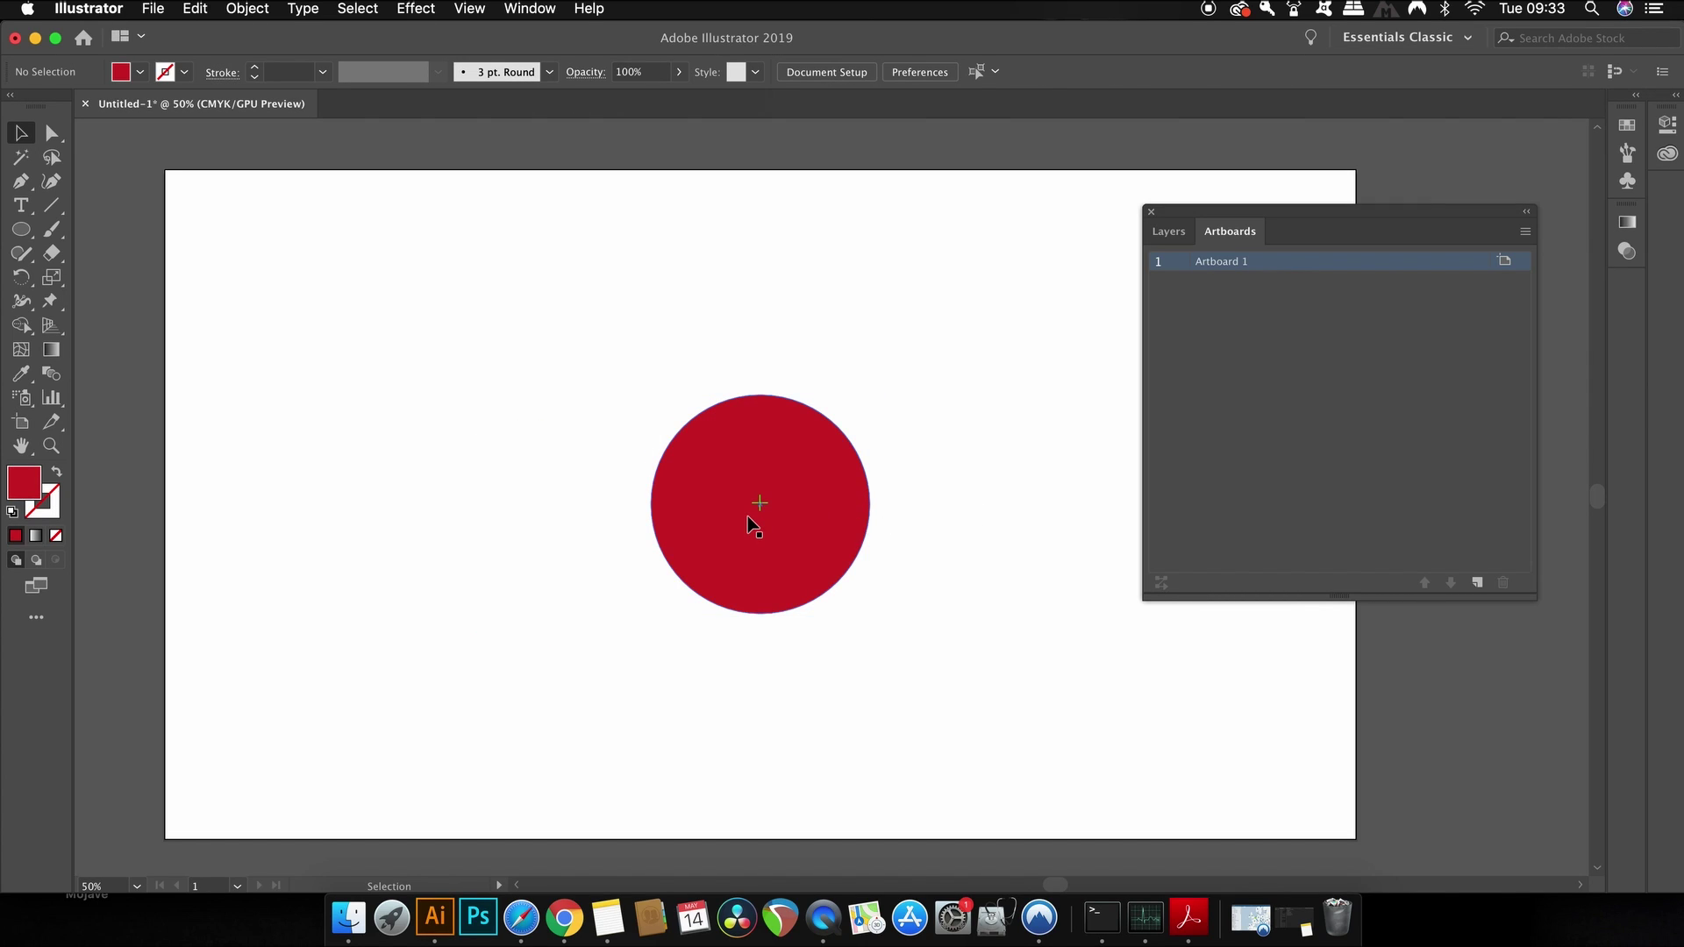
scroll(752, 523, "up", 4)
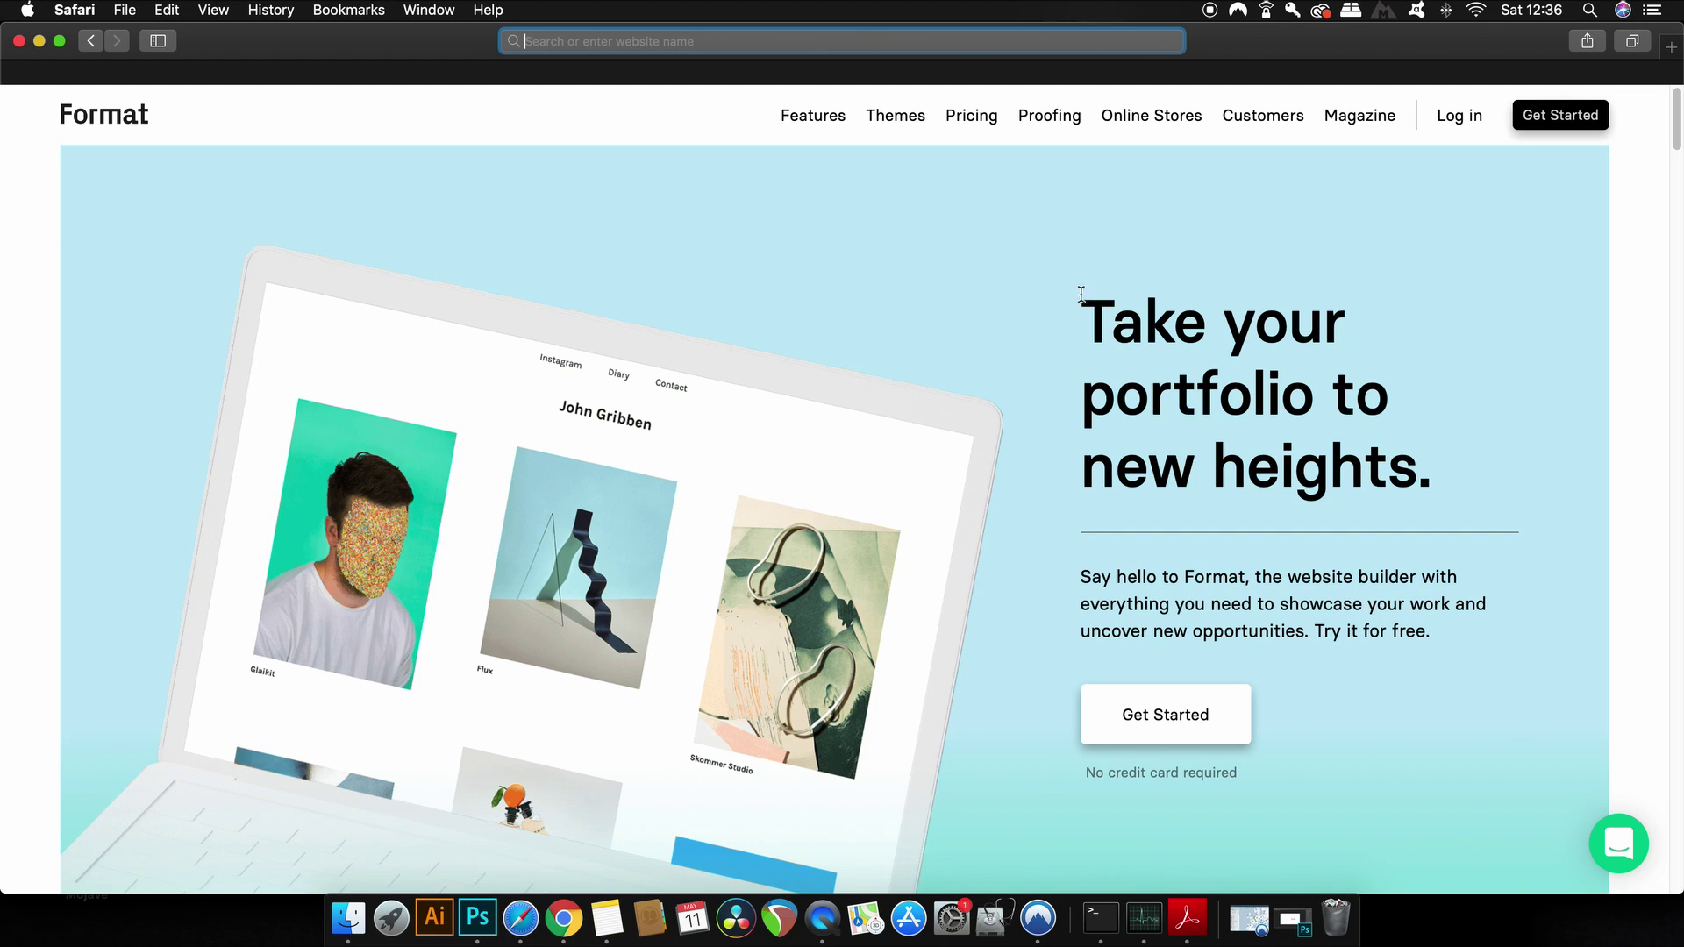
- Scroll format.com past the Themes section and open the Browse portfolios card
scroll(1164, 474, "down", 3)
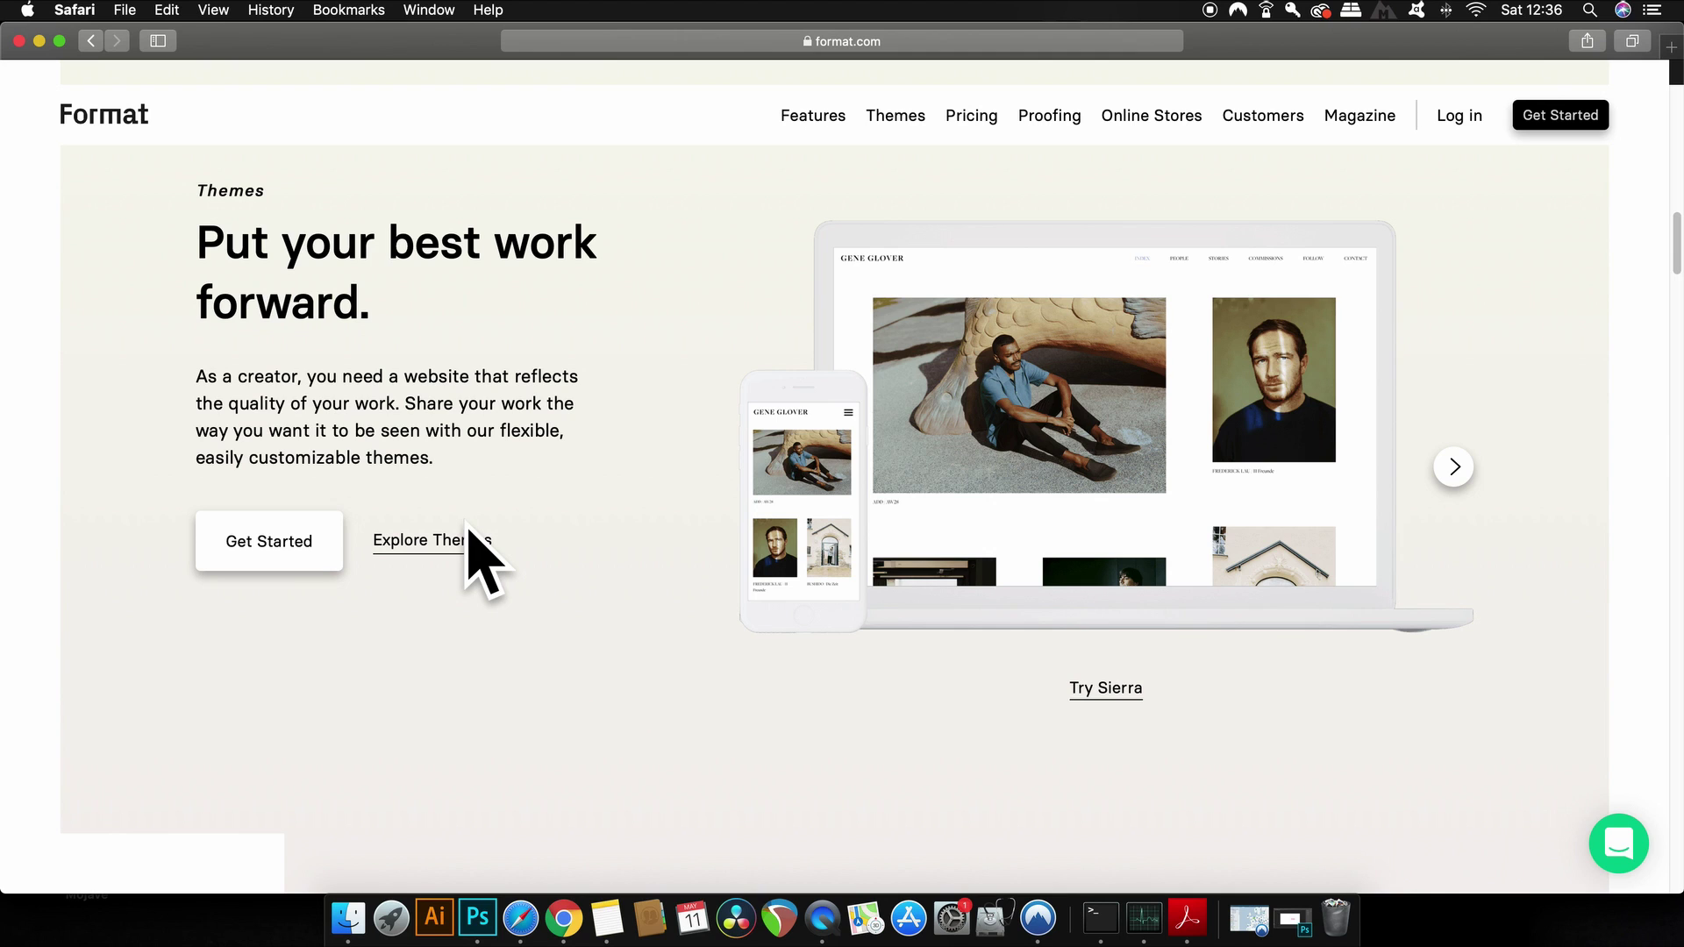
scroll(658, 607, "down", 3)
scroll(659, 605, "down", 5)
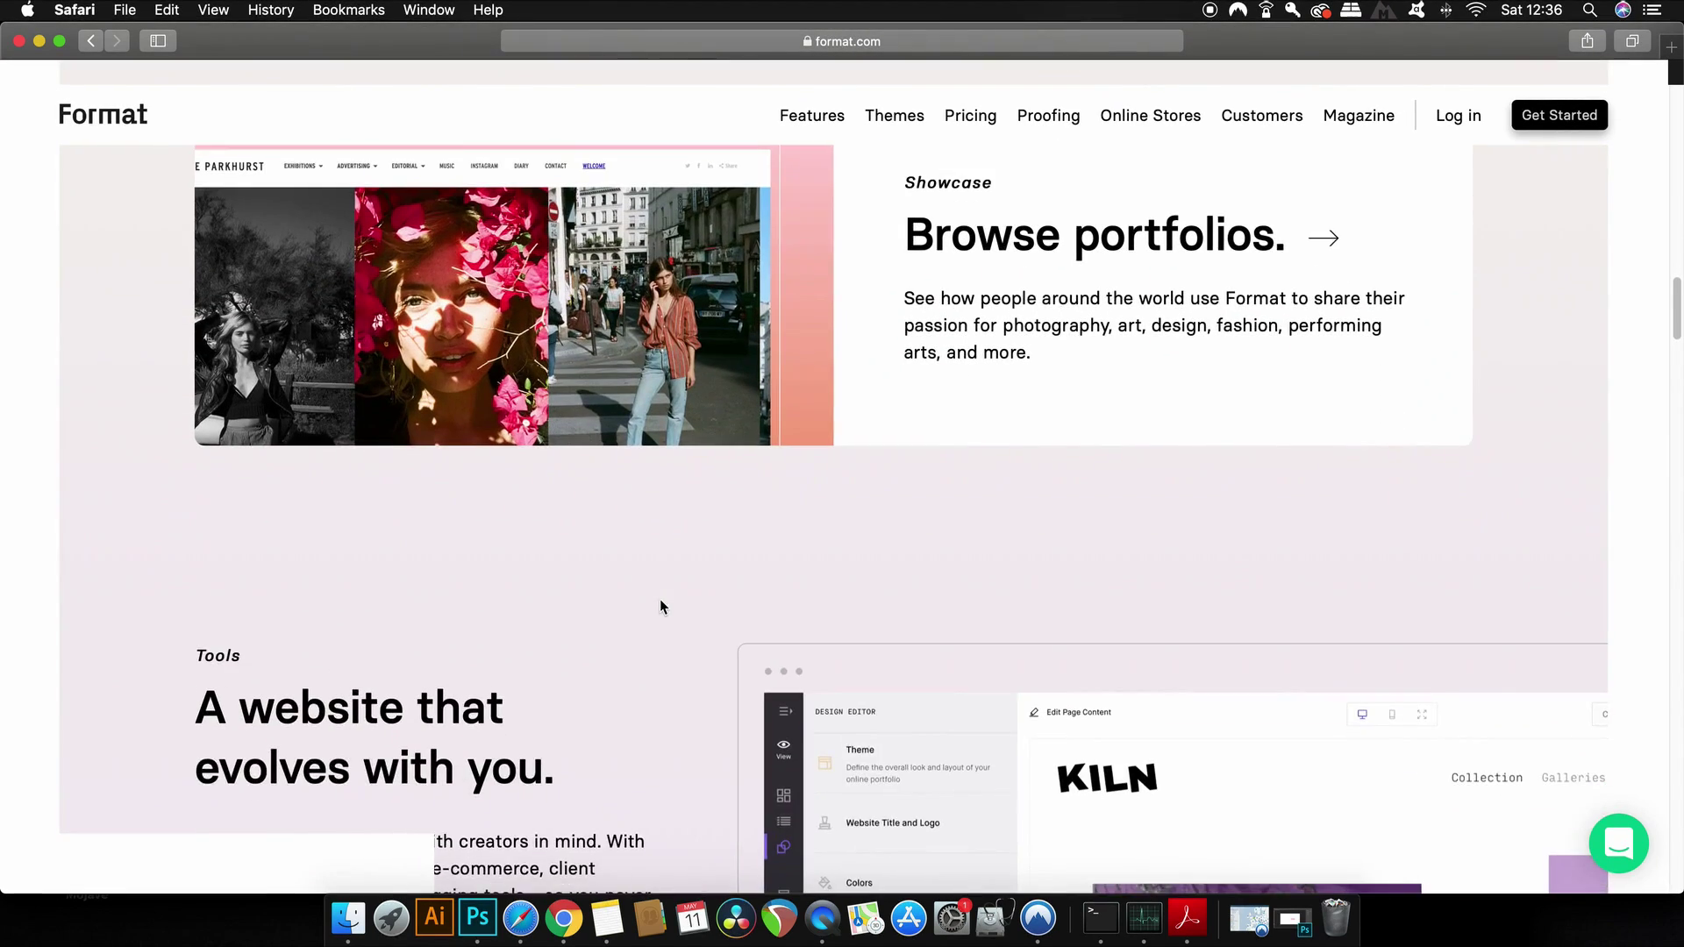
scroll(660, 613, "up", 1)
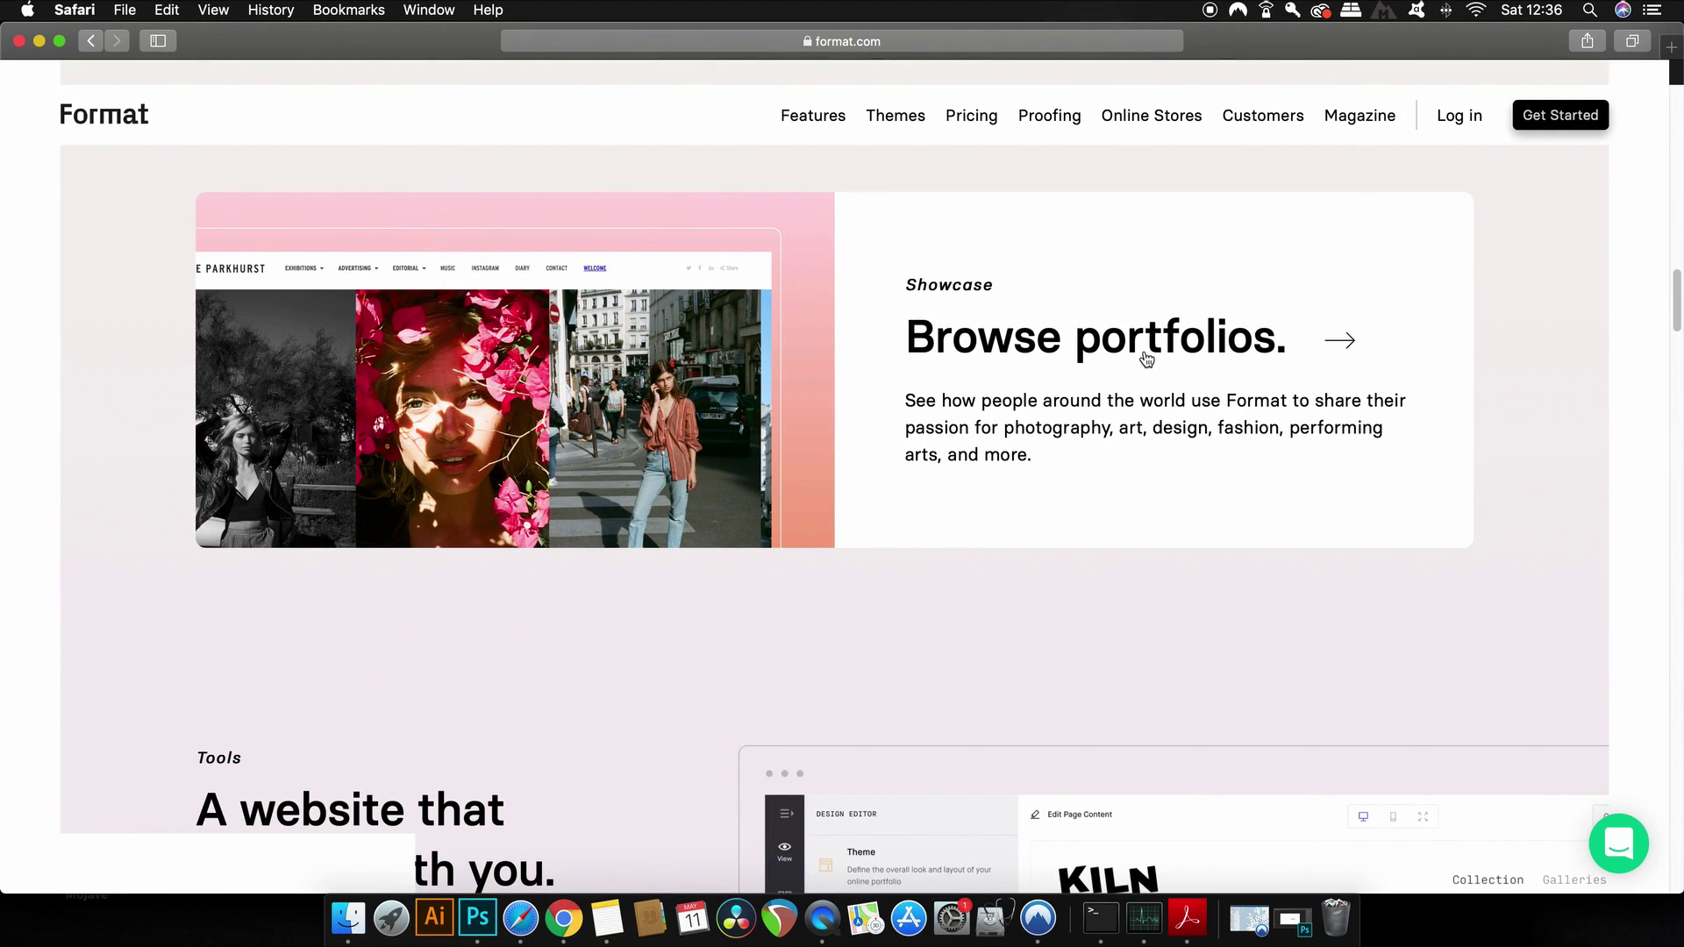
left_click(1140, 359)
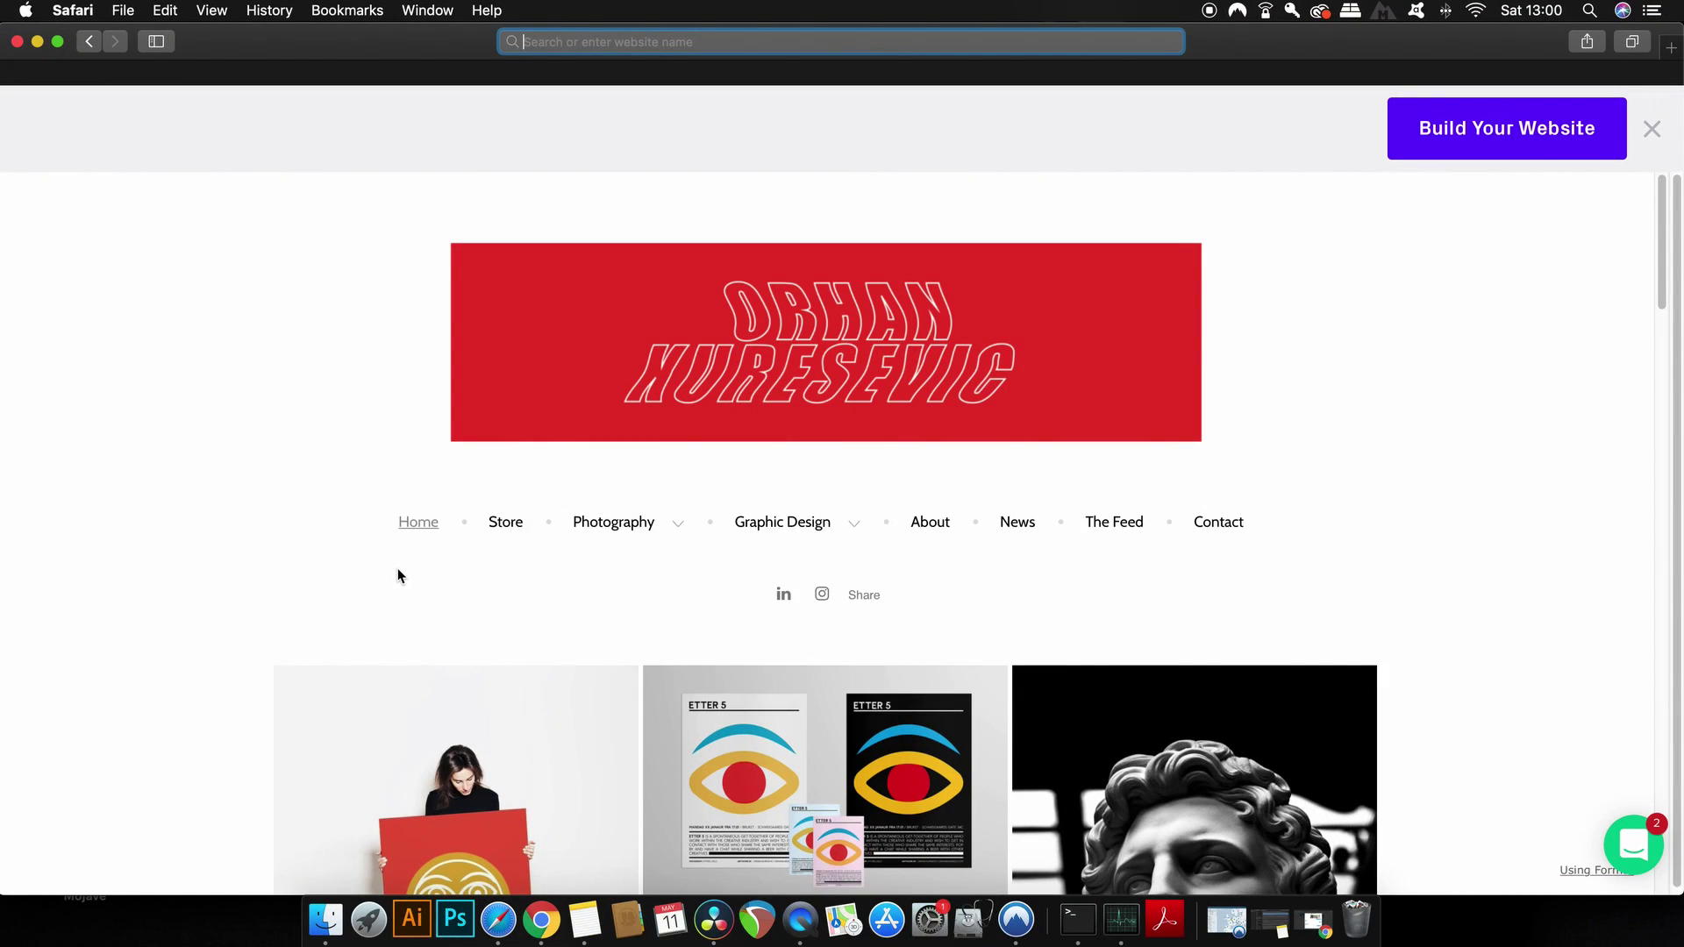
- Scroll through the showcased portfolio's project grid, then go to Format's pricing plans
scroll(403, 574, "down", 5)
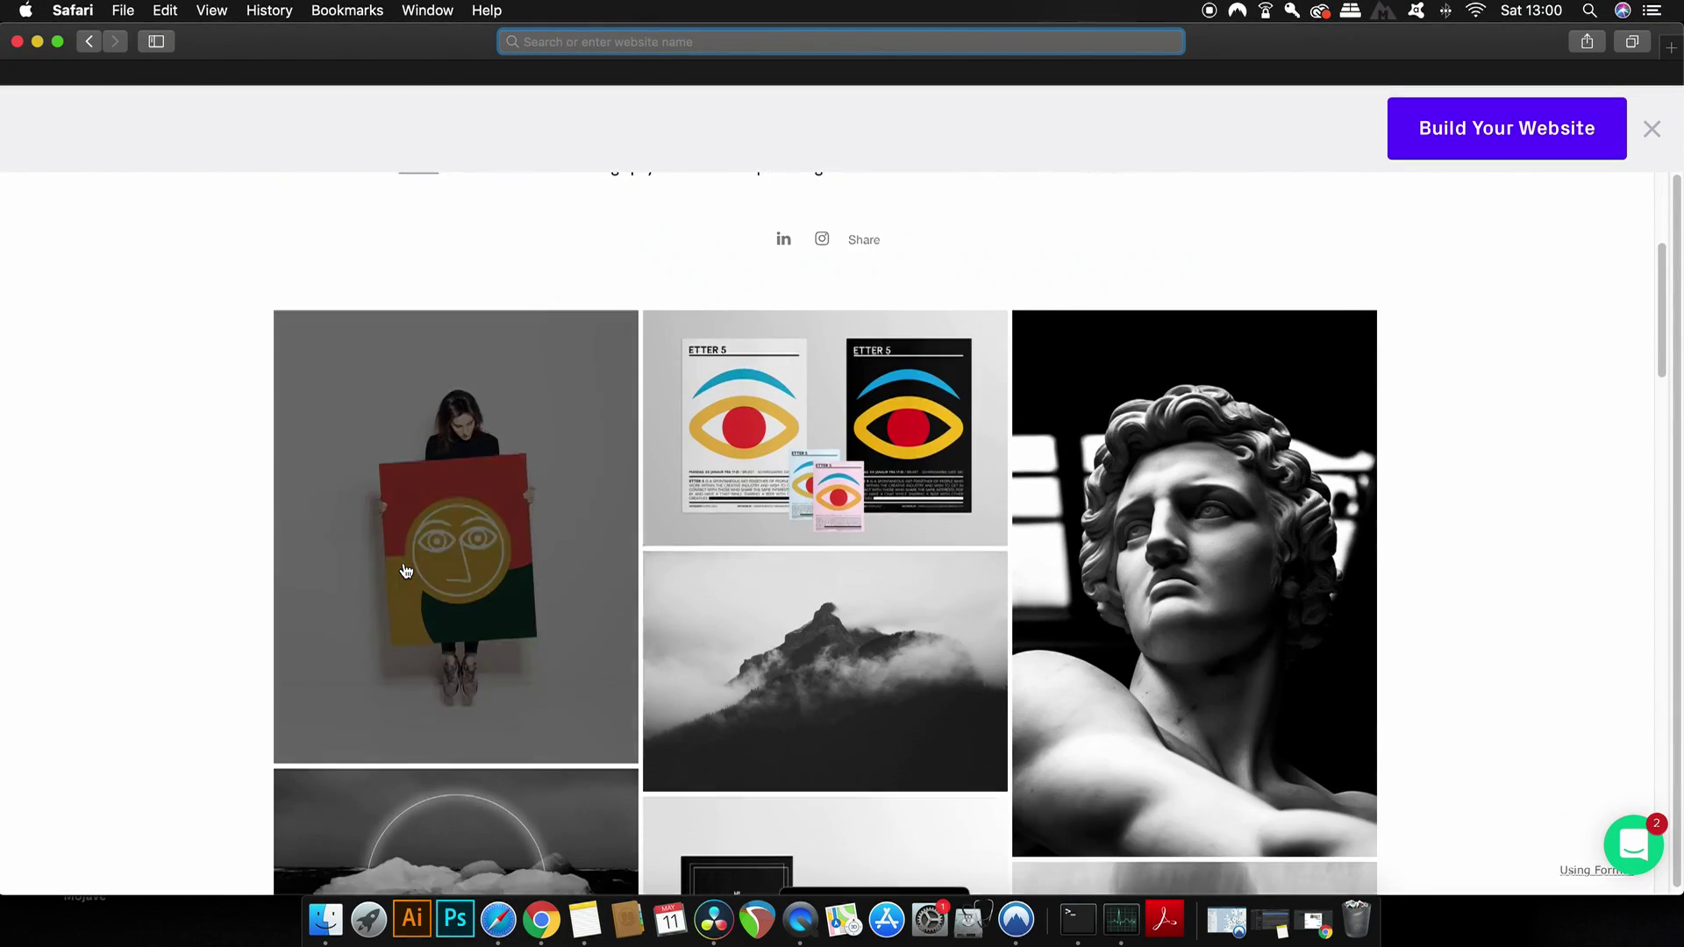
scroll(403, 571, "up", 3)
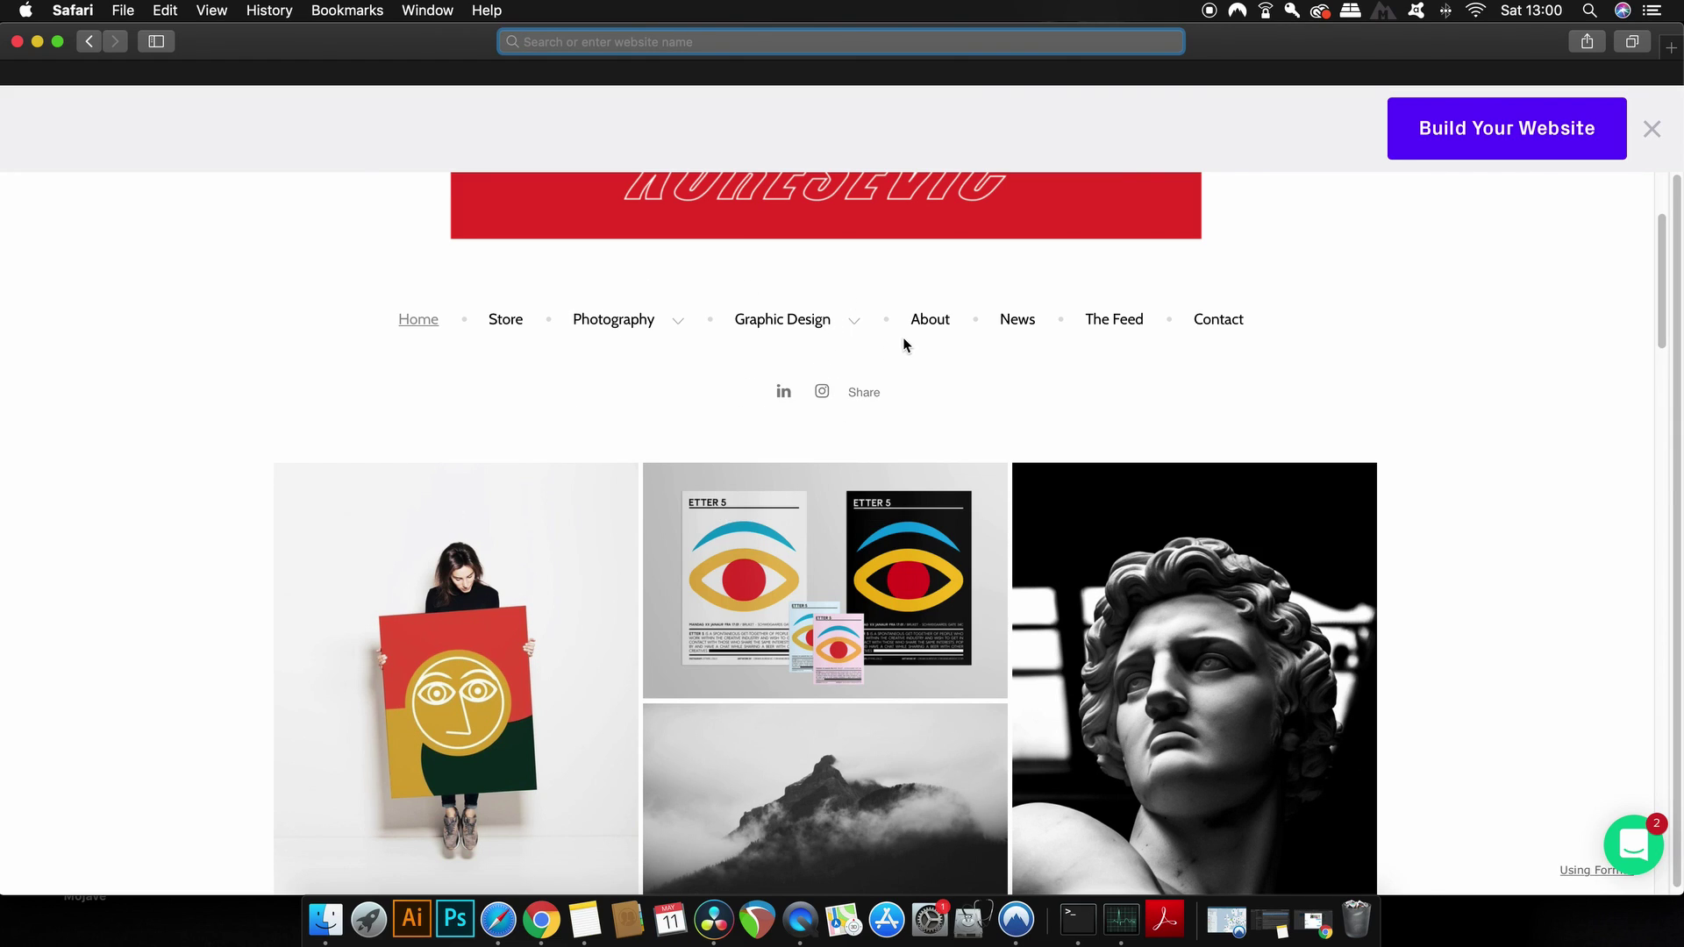
scroll(1043, 413, "up", 1)
scroll(1038, 425, "down", 5)
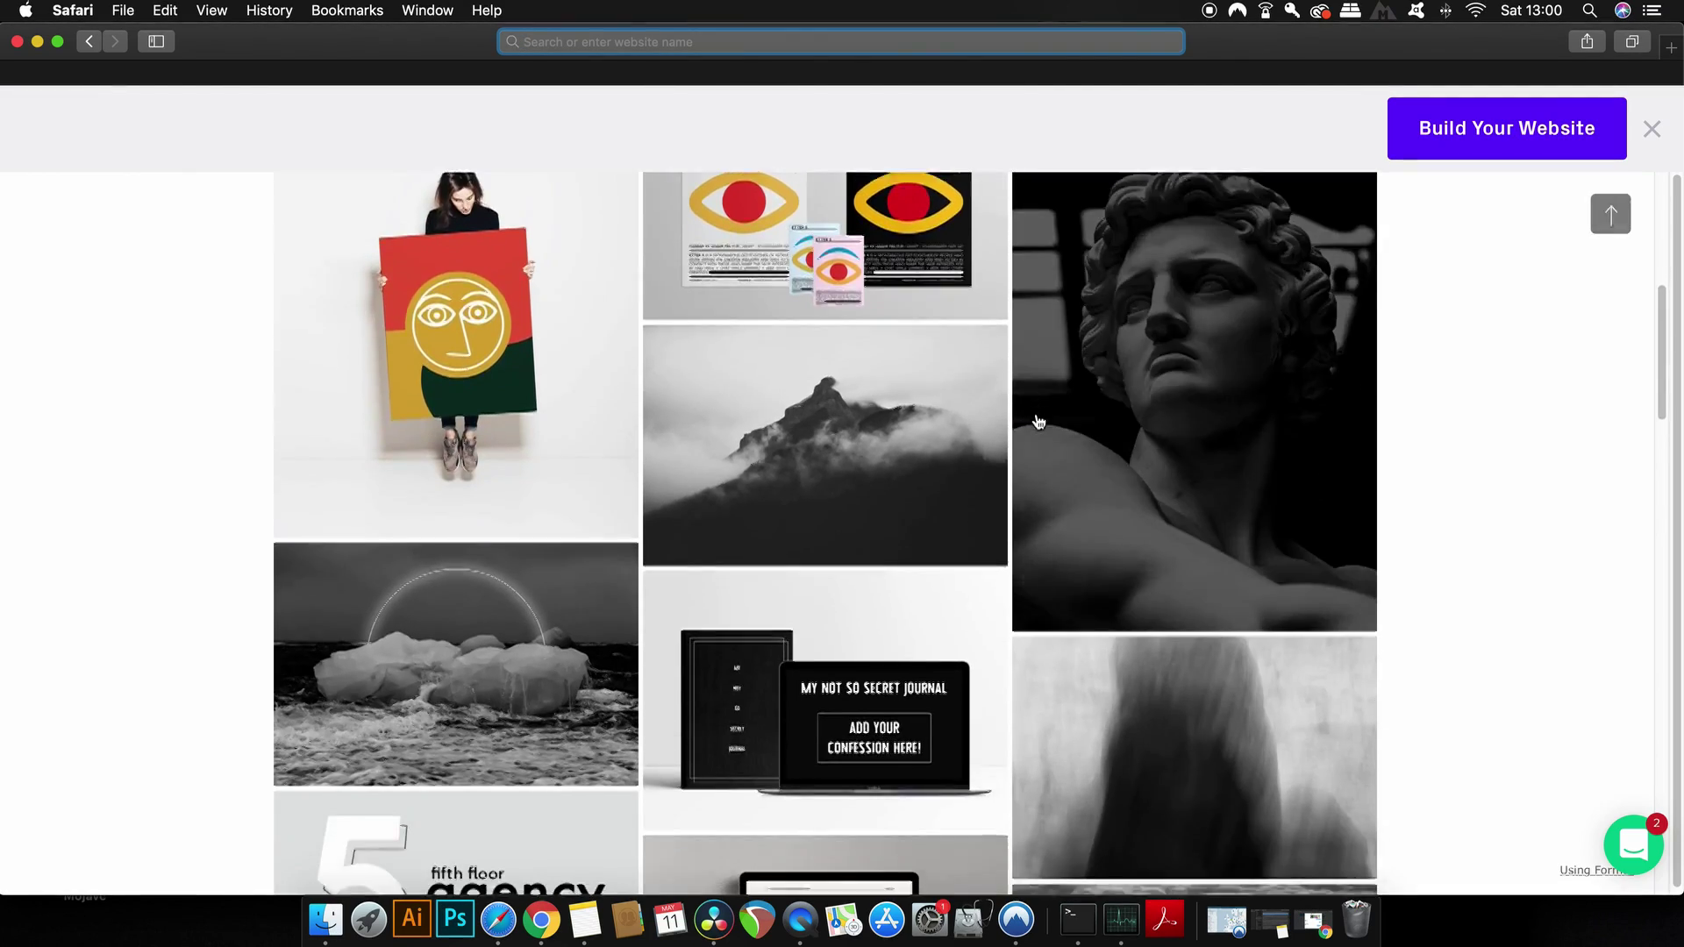
scroll(1037, 424, "down", 5)
scroll(1372, 669, "down", 2)
scroll(1371, 669, "down", 5)
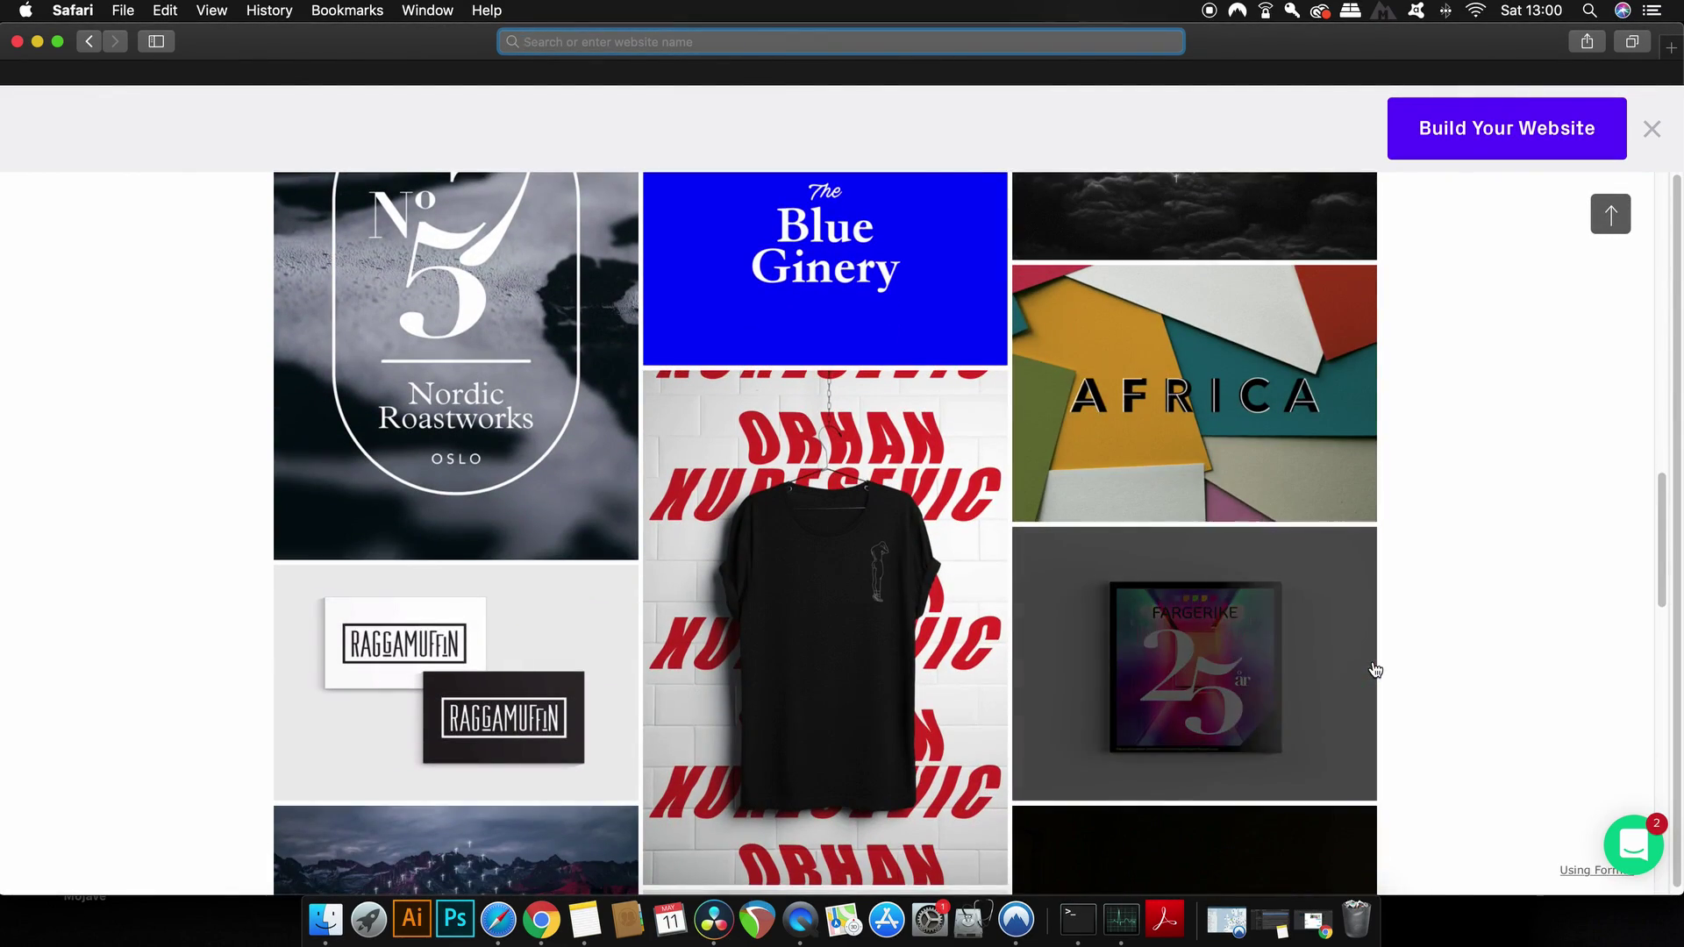
scroll(1518, 596, "down", 2)
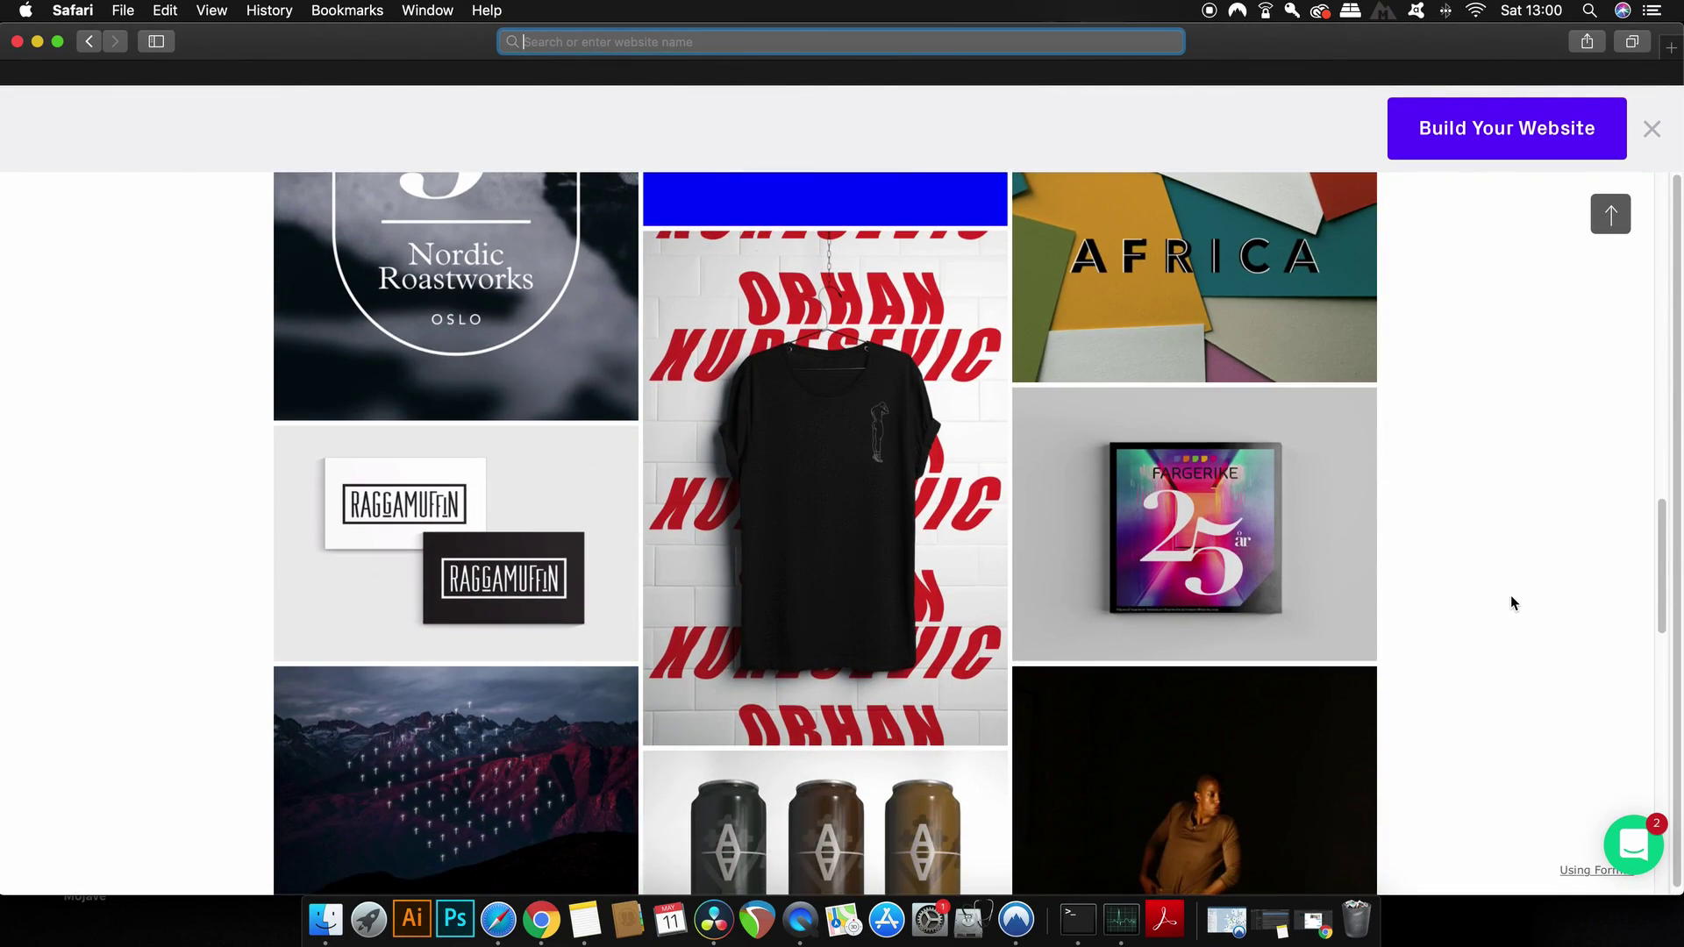
scroll(1514, 603, "down", 2)
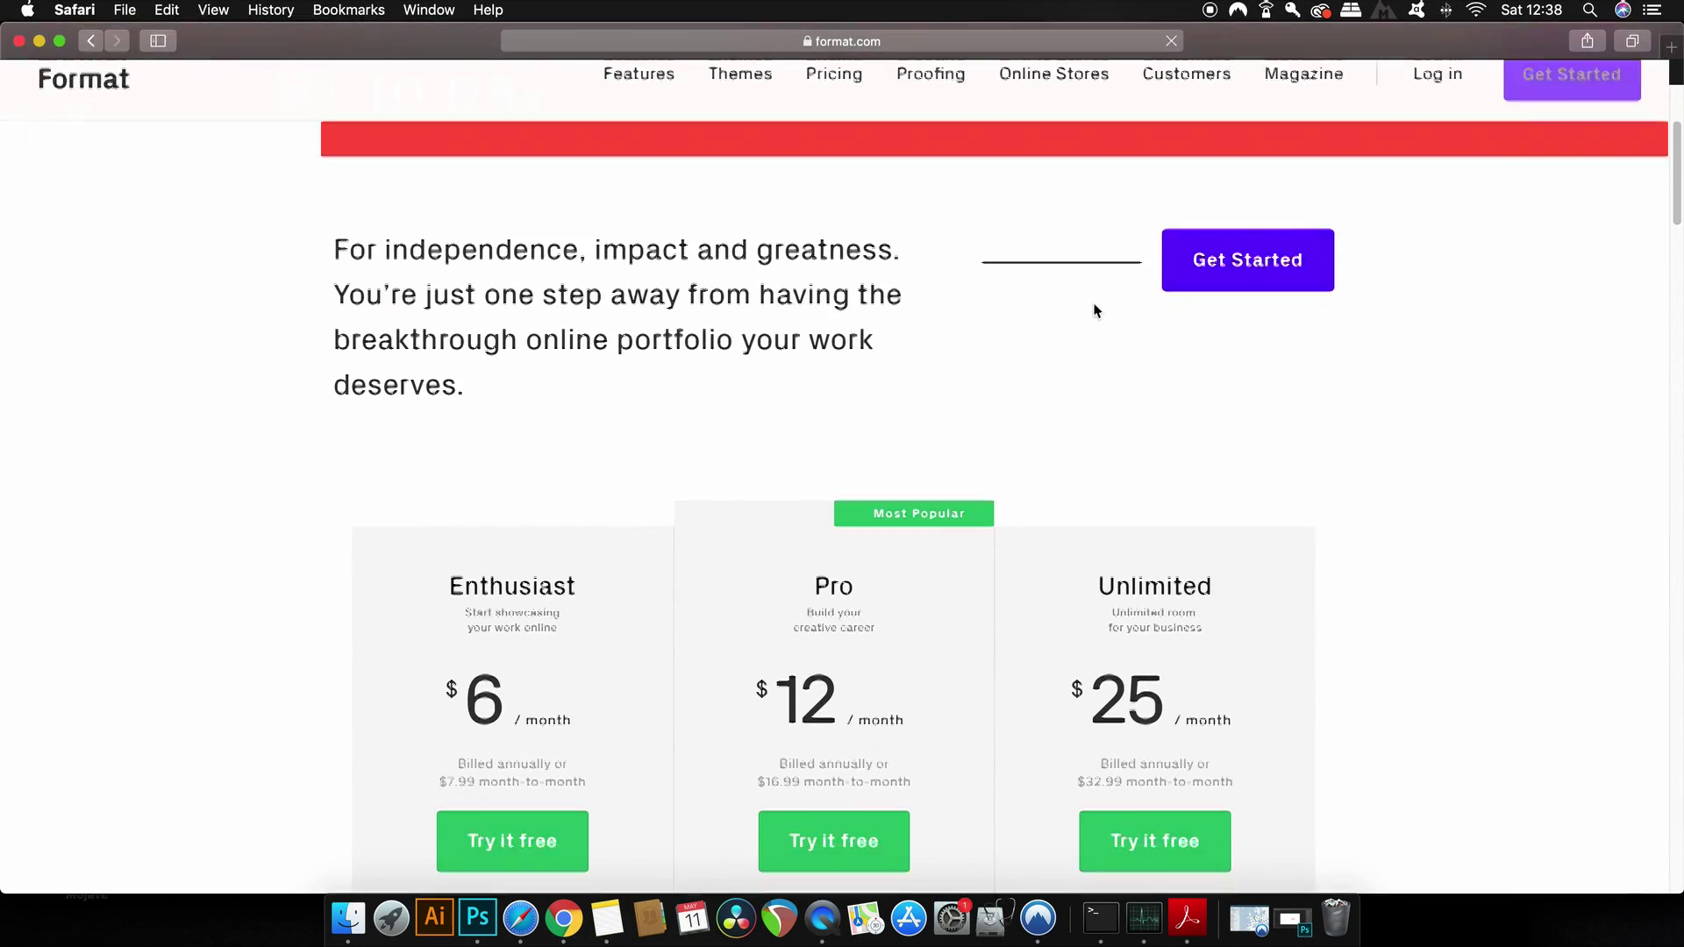
- Scroll the pricing table to compare the Enthusiast, Pro and Unlimited plan details
scroll(1094, 311, "down", 2)
scroll(1094, 310, "down", 2)
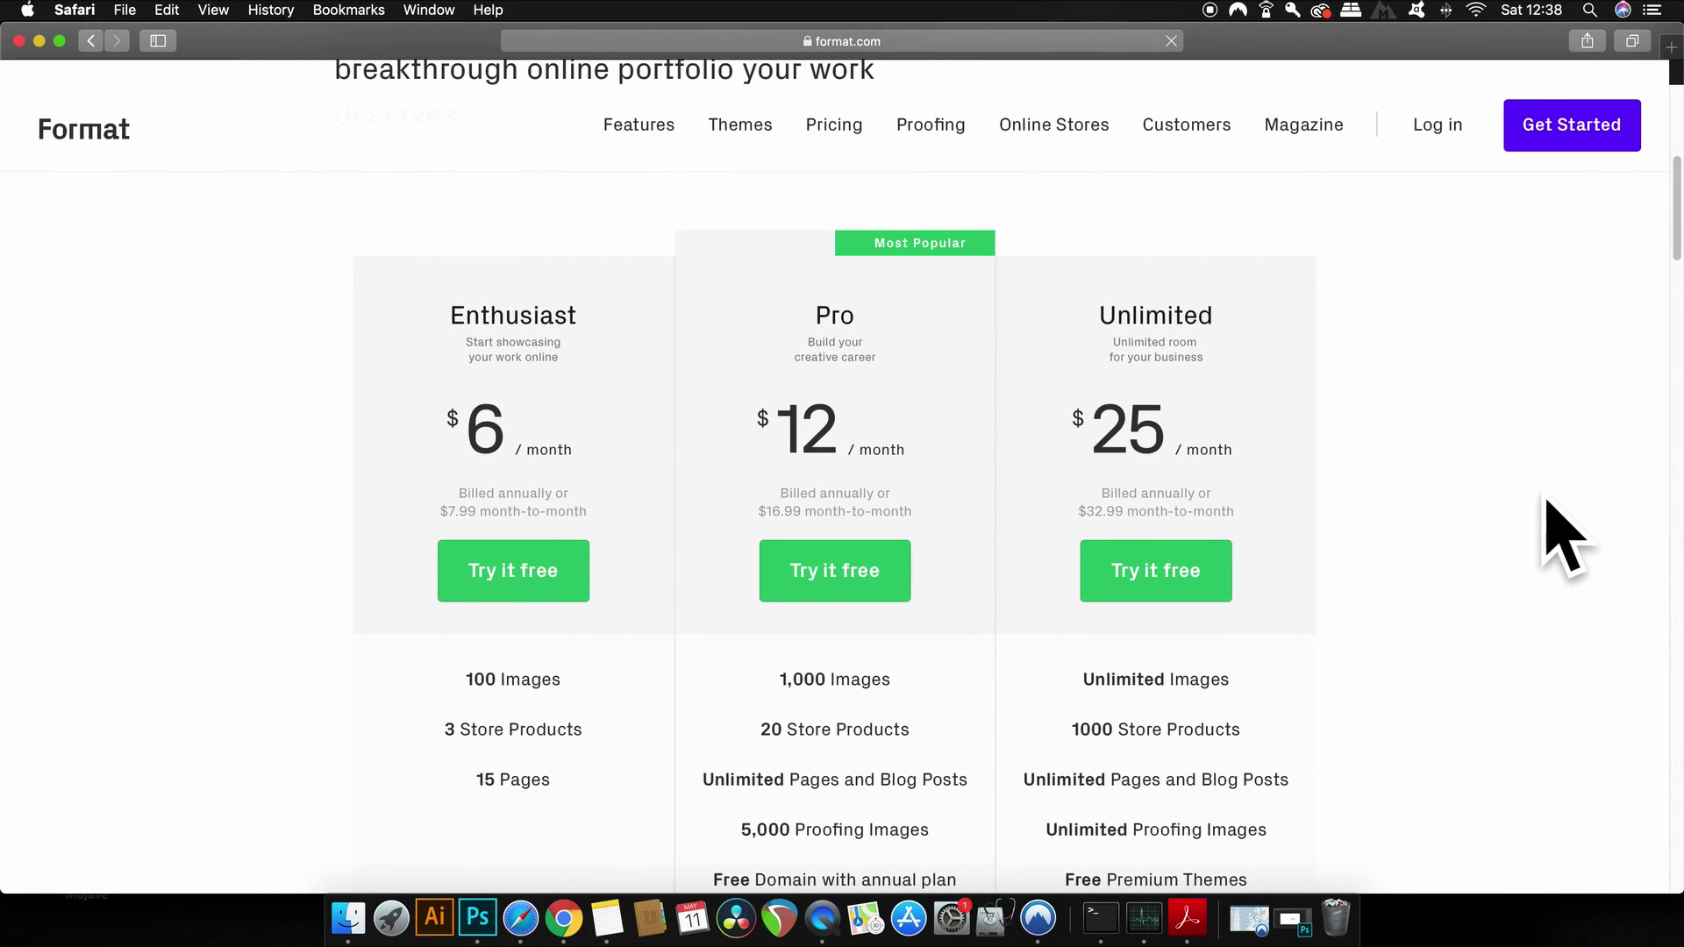
scroll(1457, 491, "down", 2)
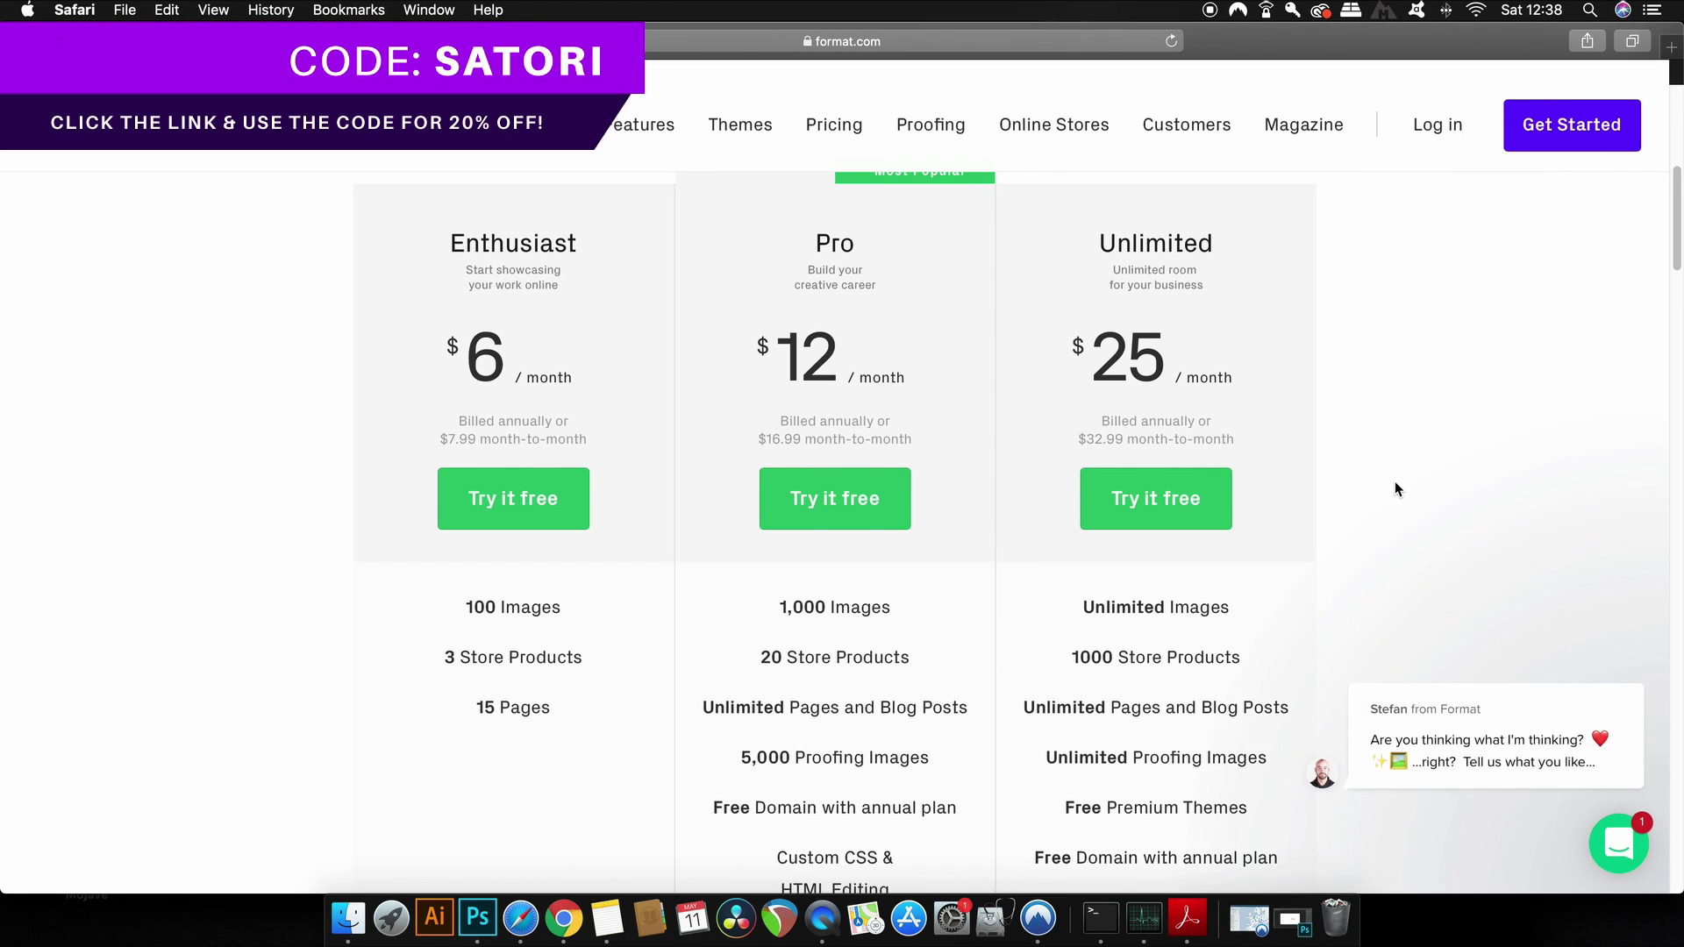
scroll(1398, 489, "down", 2)
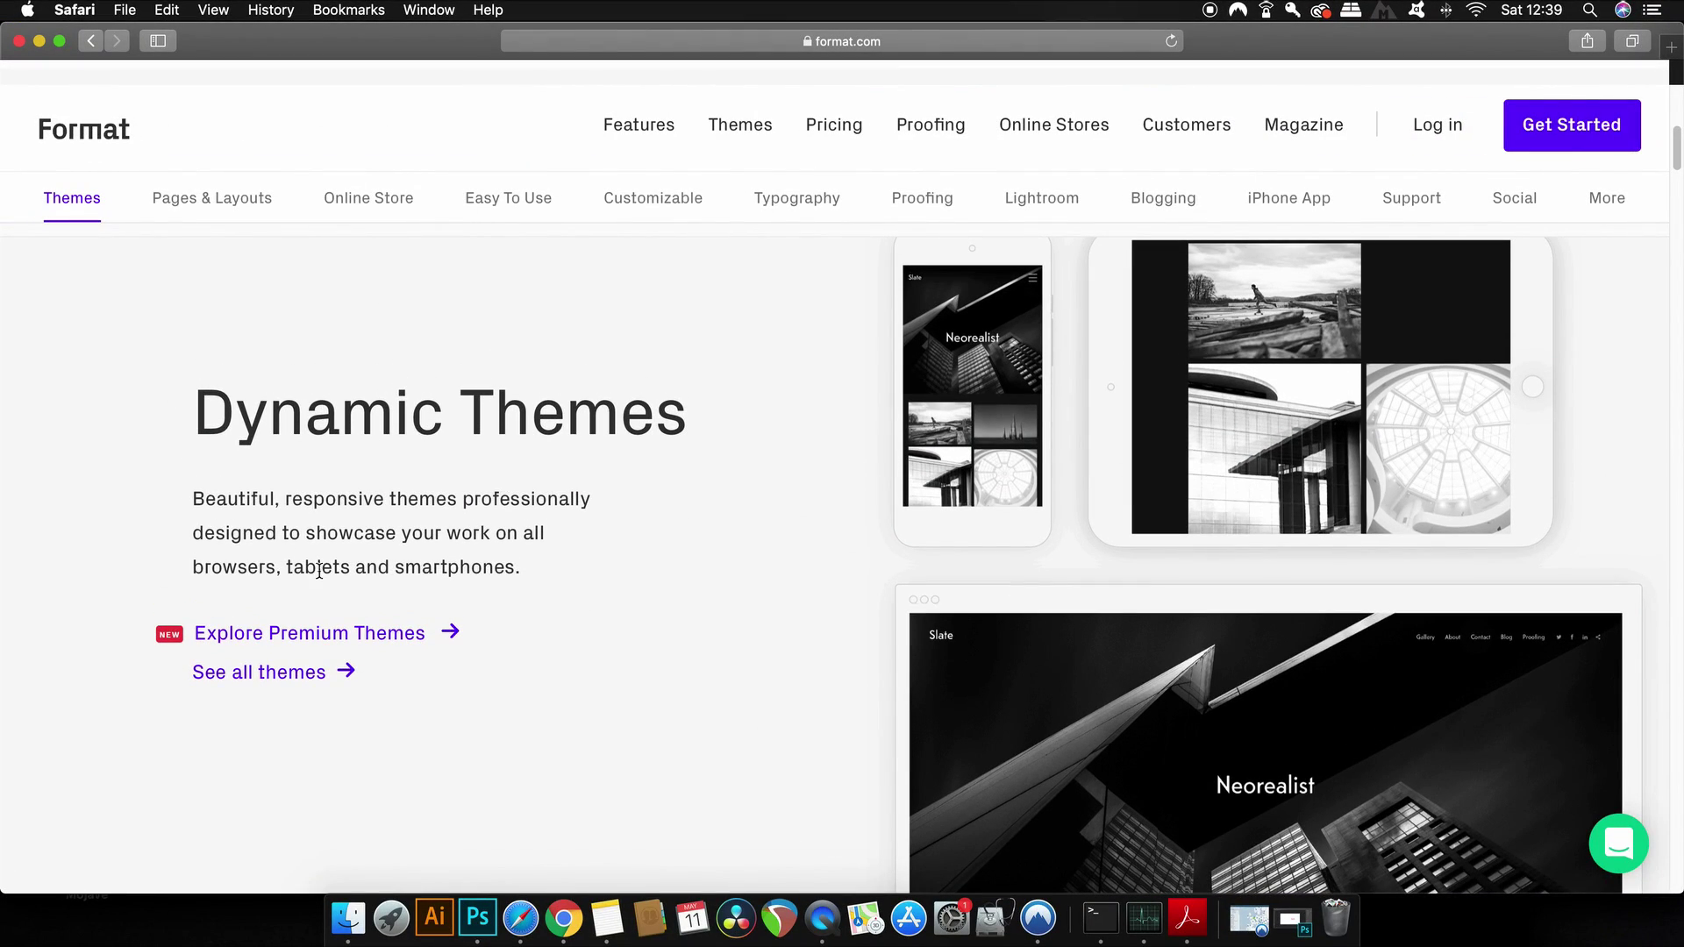
- Scroll the Features page through Pages & Layouts, Online Store, Easy To Use and Customizable to Smart Typography
scroll(1003, 554, "down", 5)
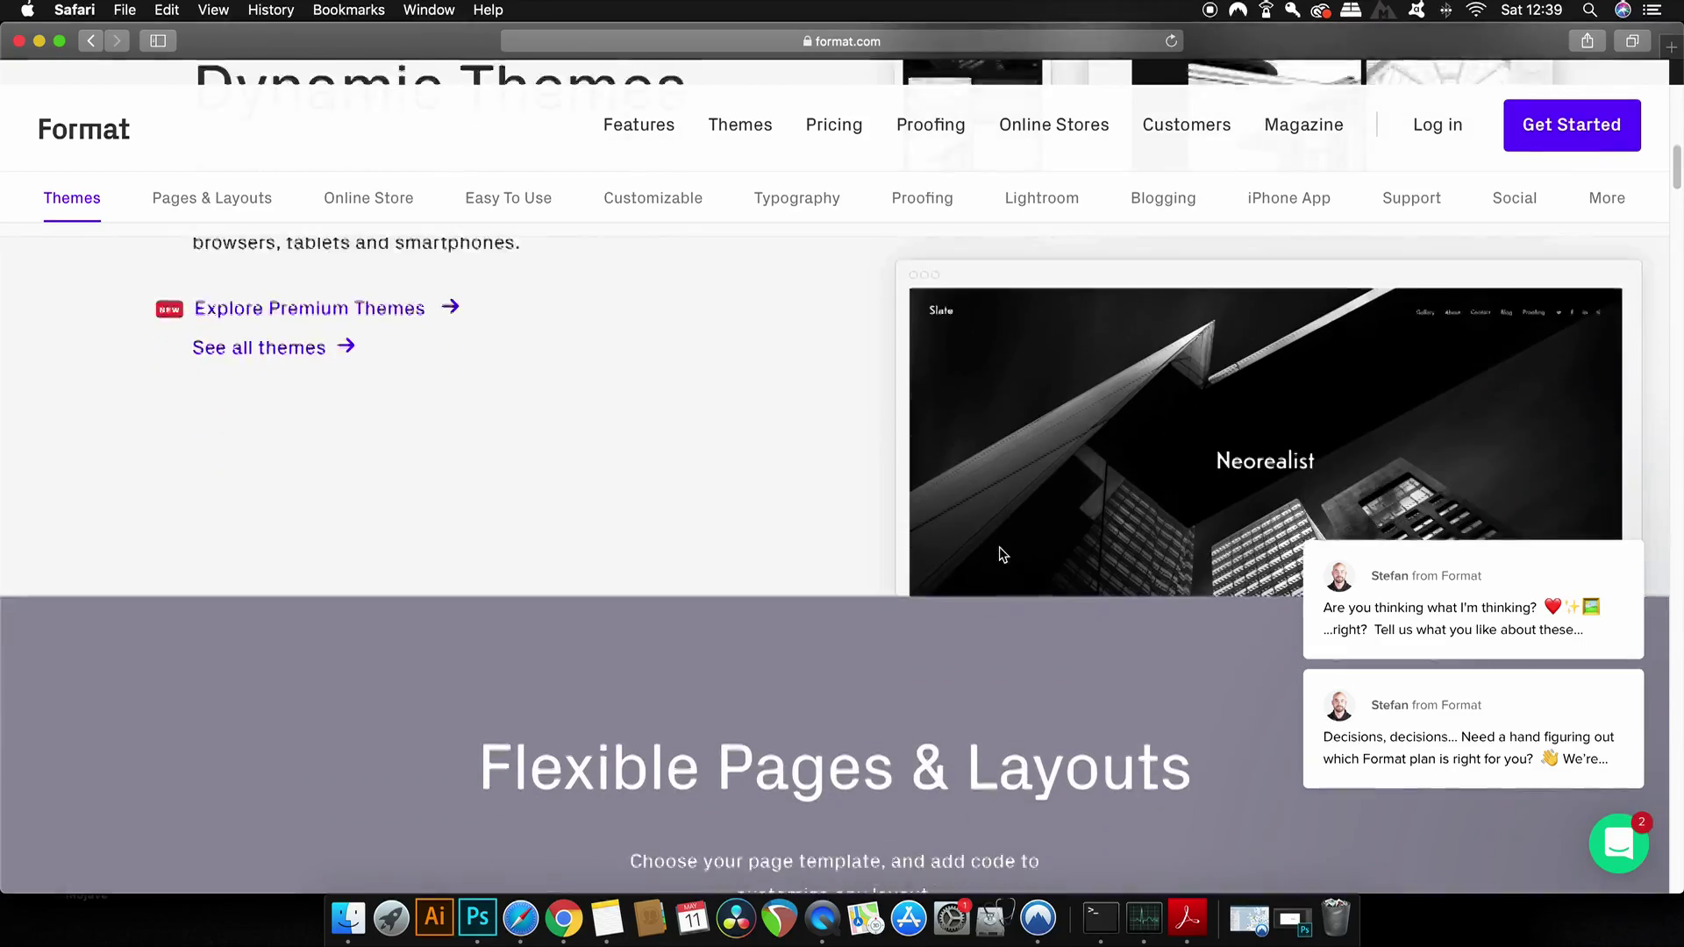
scroll(1000, 548, "down", 4)
scroll(996, 543, "down", 4)
scroll(995, 543, "down", 3)
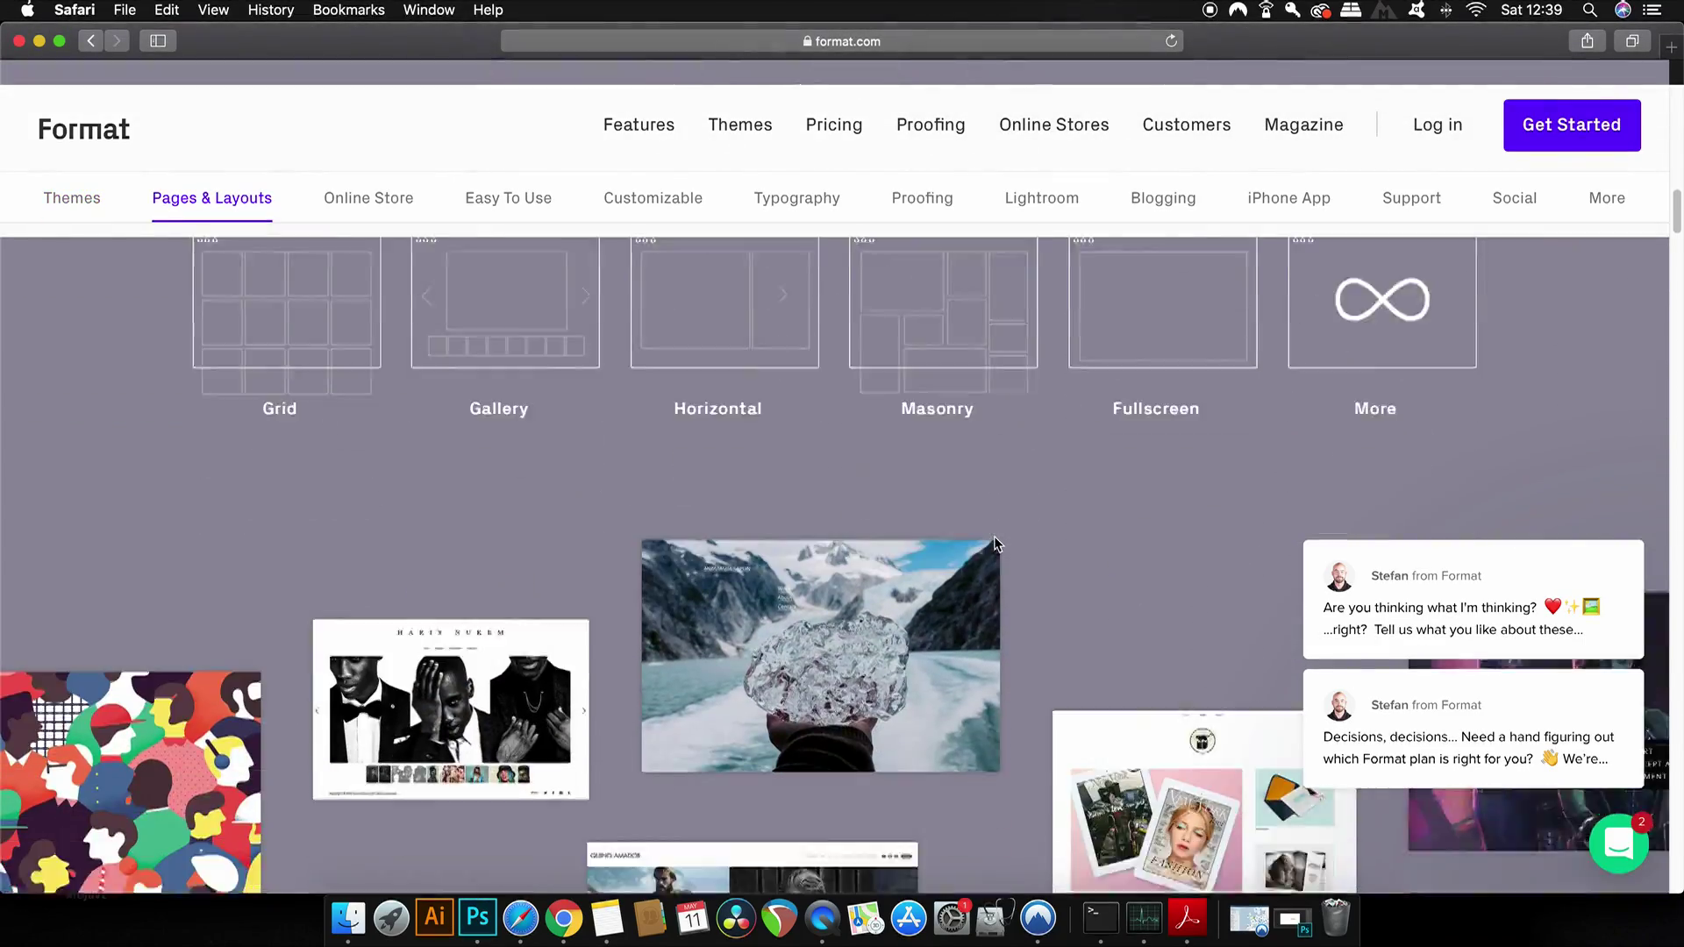
scroll(993, 544, "down", 2)
scroll(968, 544, "down", 4)
scroll(974, 549, "down", 5)
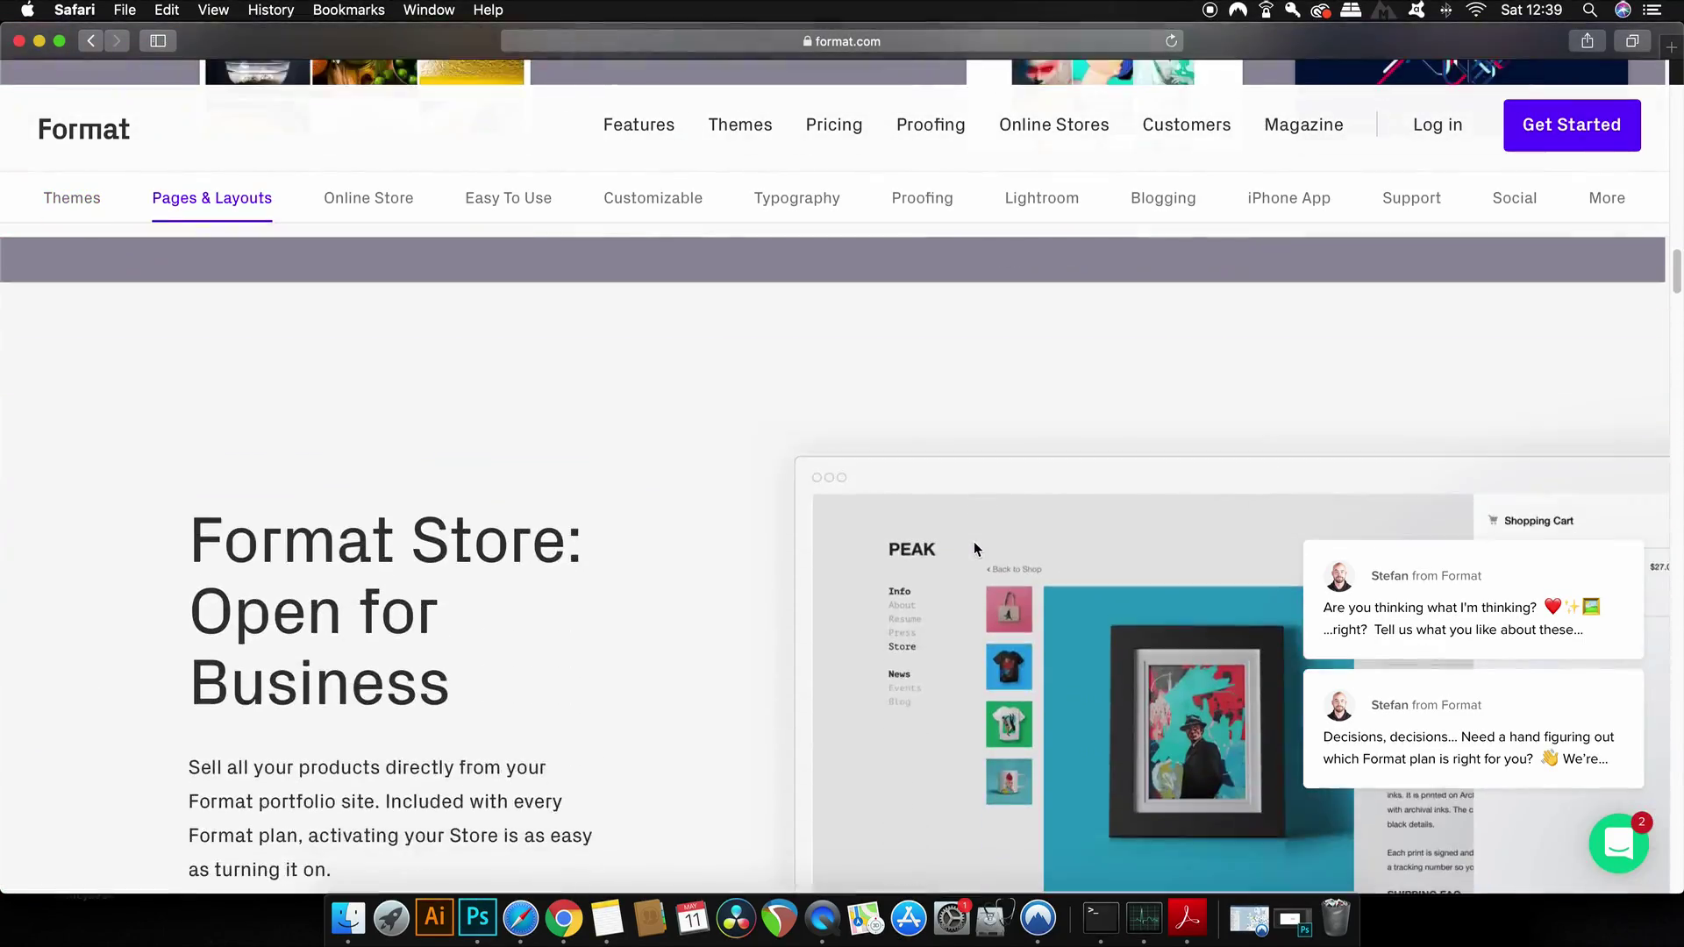
scroll(974, 549, "down", 1)
scroll(972, 545, "down", 2)
scroll(972, 544, "down", 4)
scroll(881, 538, "up", 2)
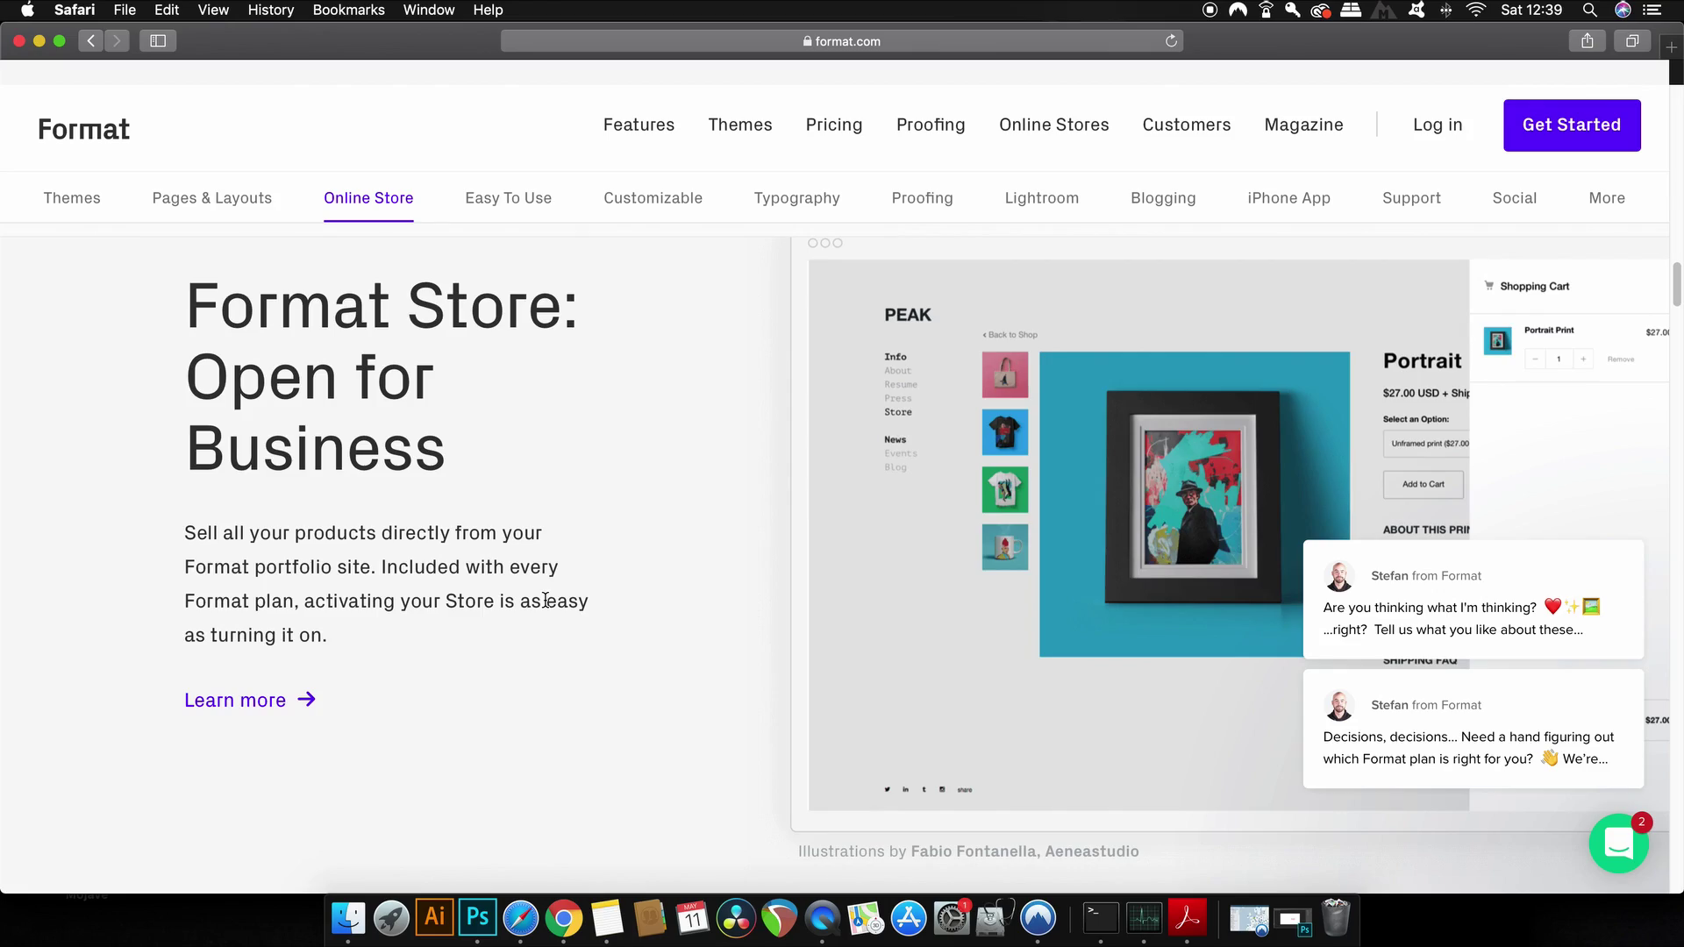
scroll(545, 599, "down", 4)
scroll(548, 601, "down", 6)
scroll(547, 604, "up", 2)
scroll(547, 596, "down", 3)
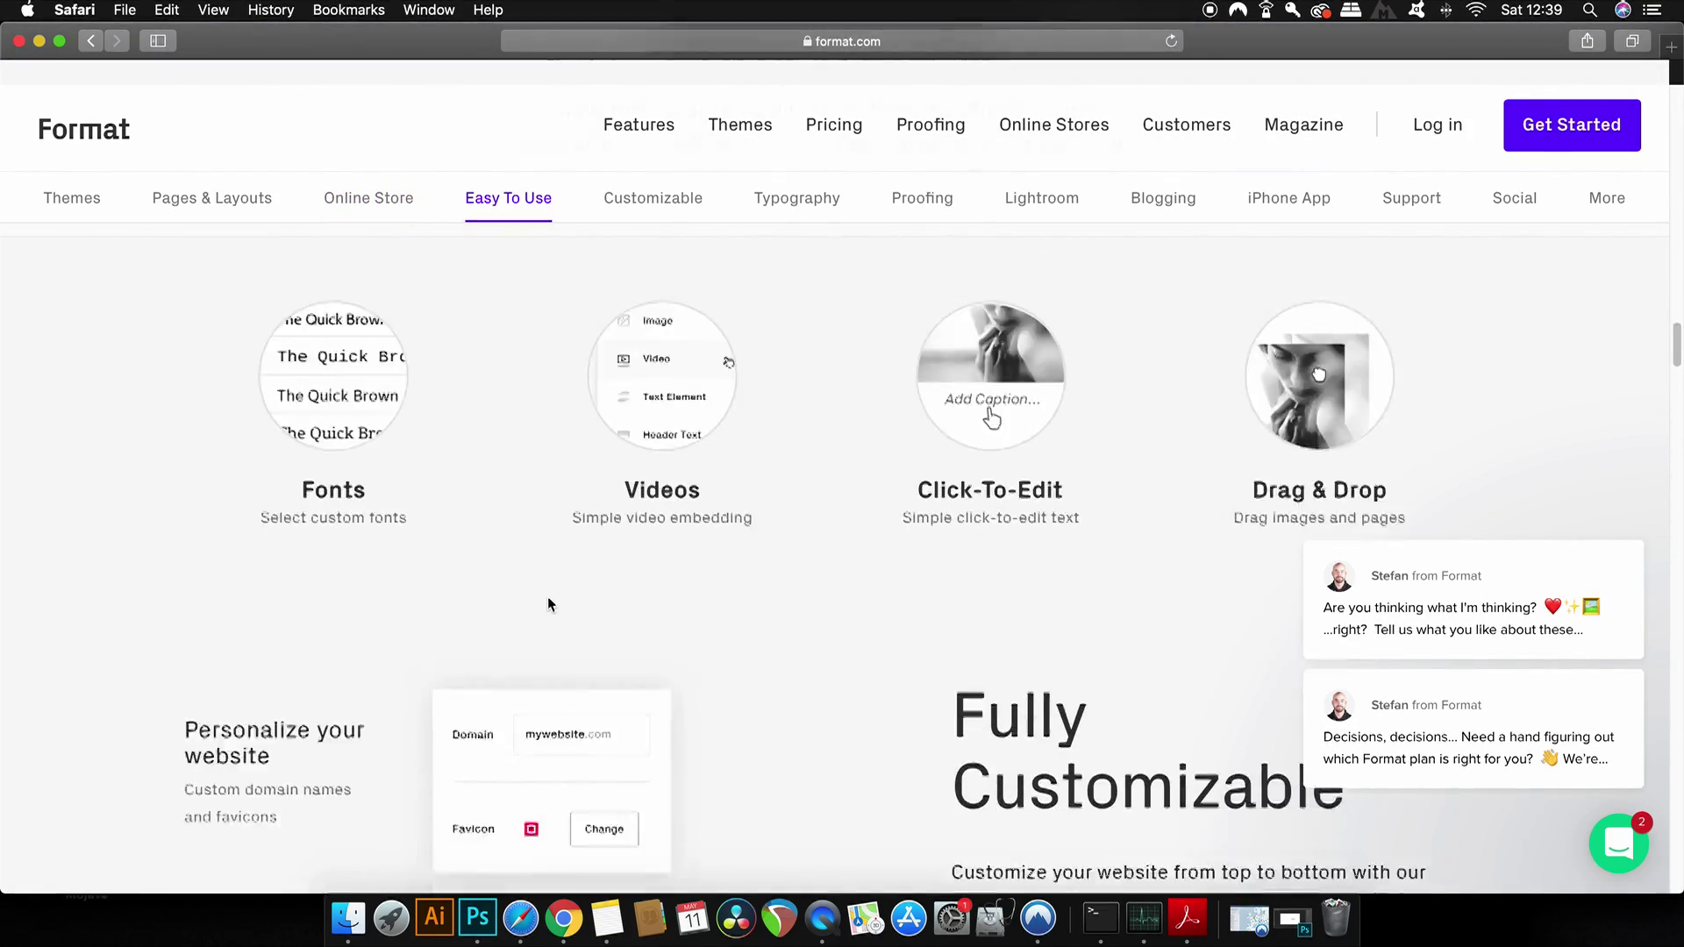
scroll(547, 597, "down", 3)
scroll(548, 597, "down", 3)
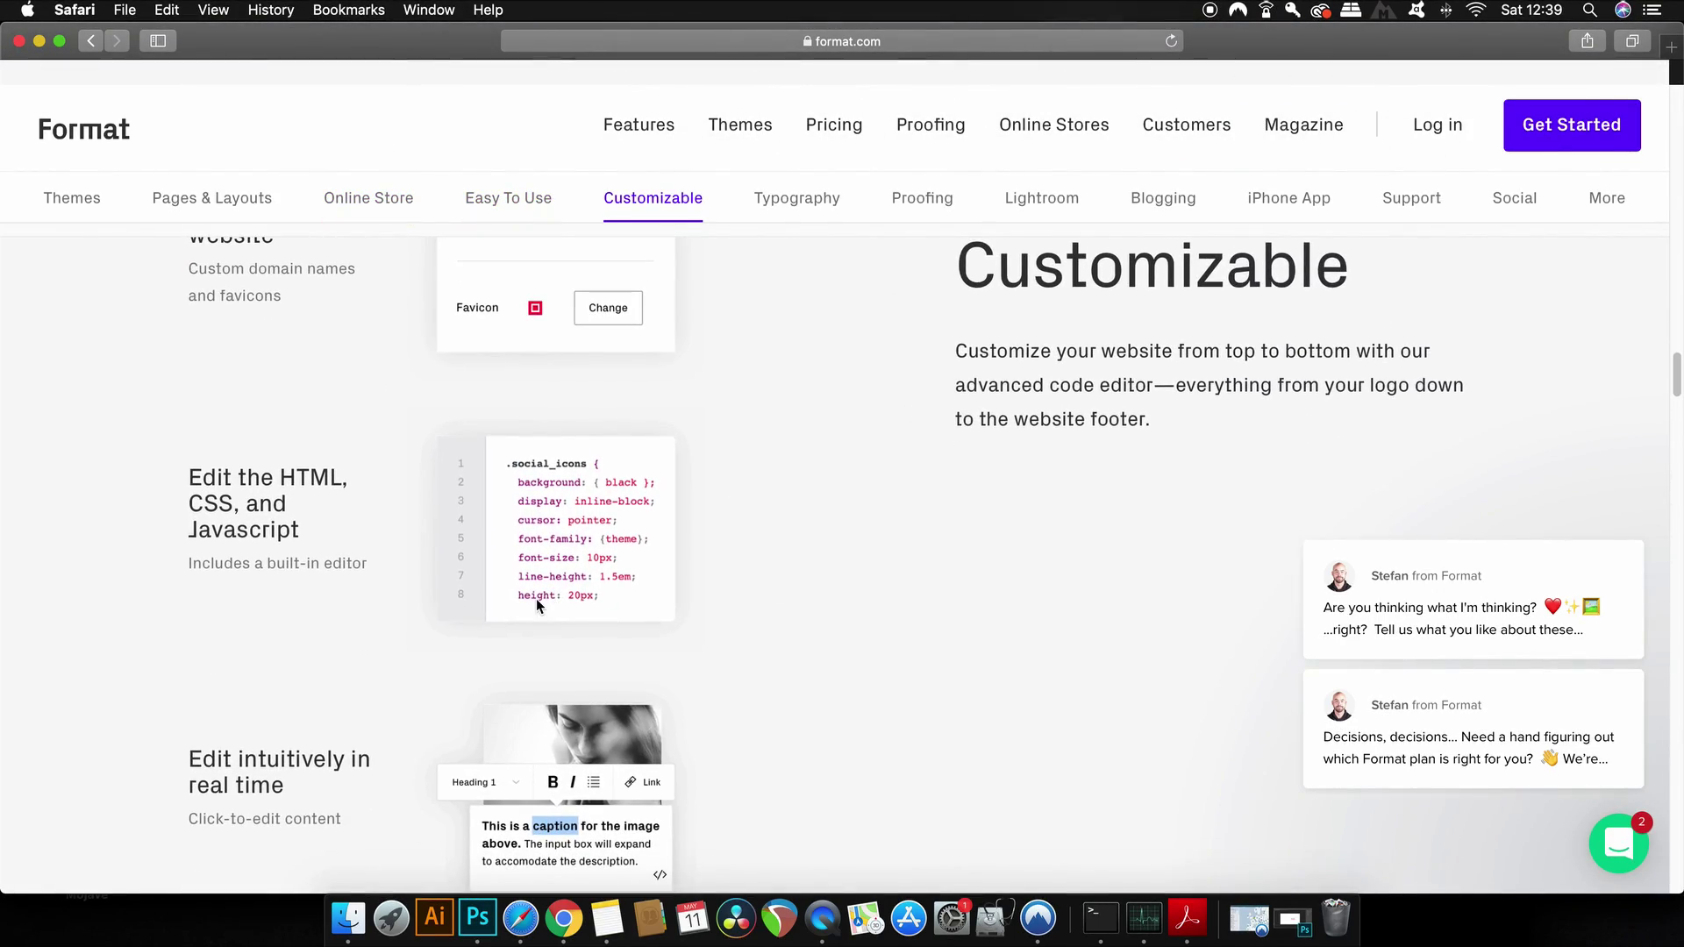
scroll(622, 616, "down", 5)
scroll(621, 617, "down", 4)
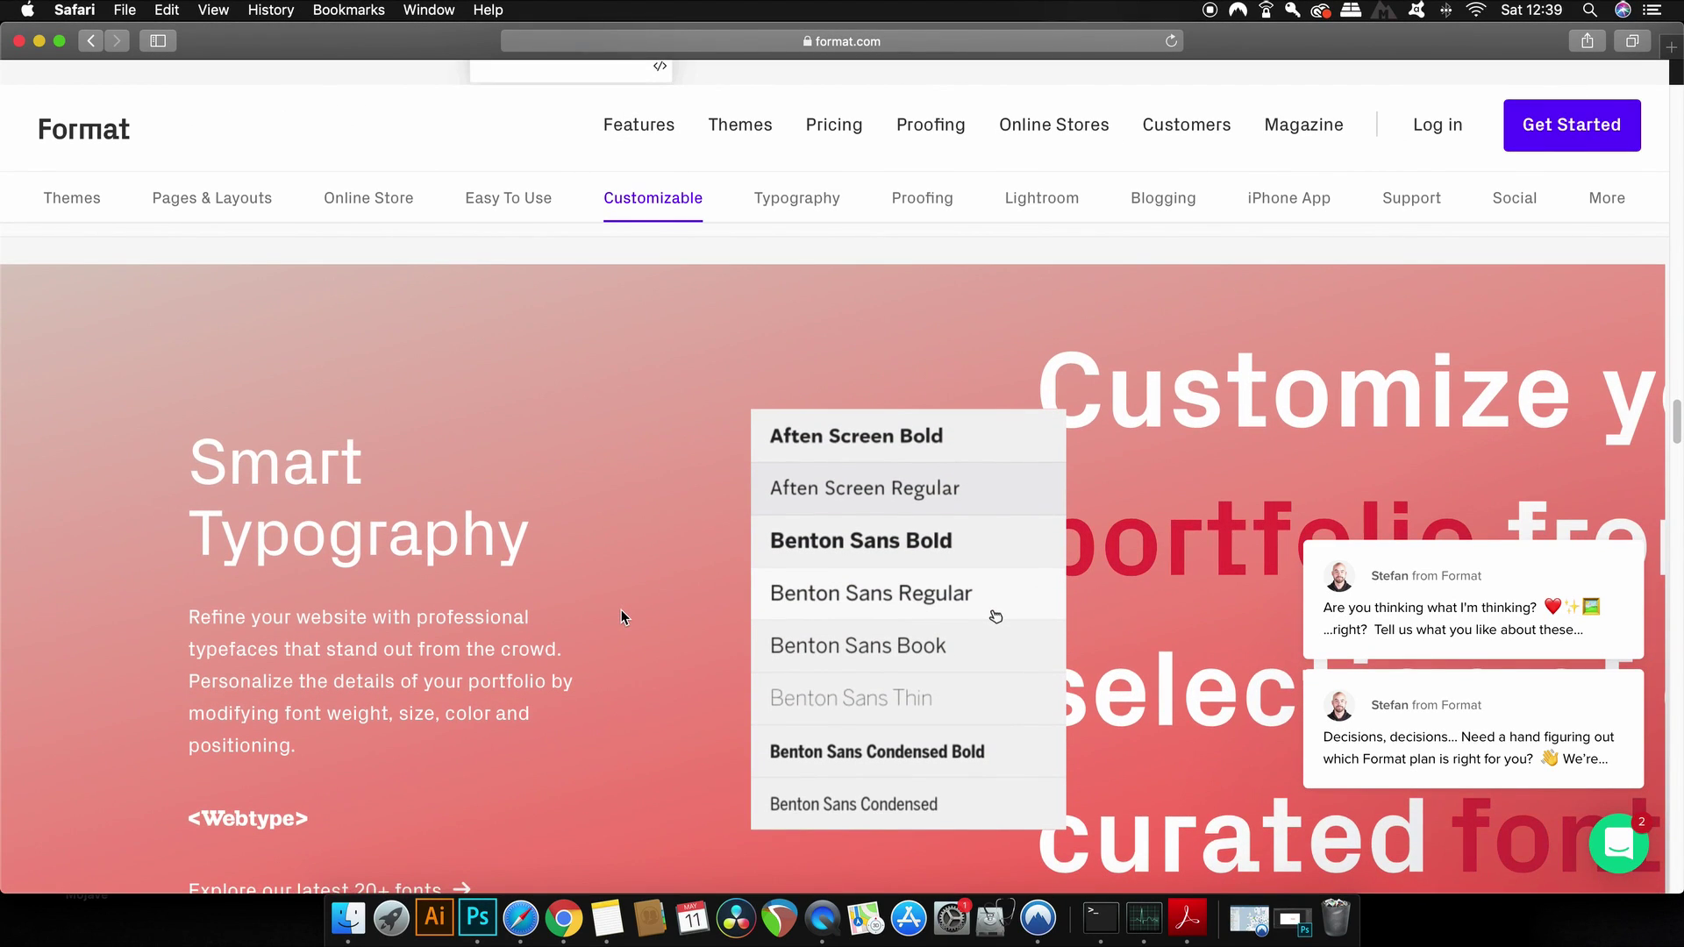
scroll(621, 617, "down", 1)
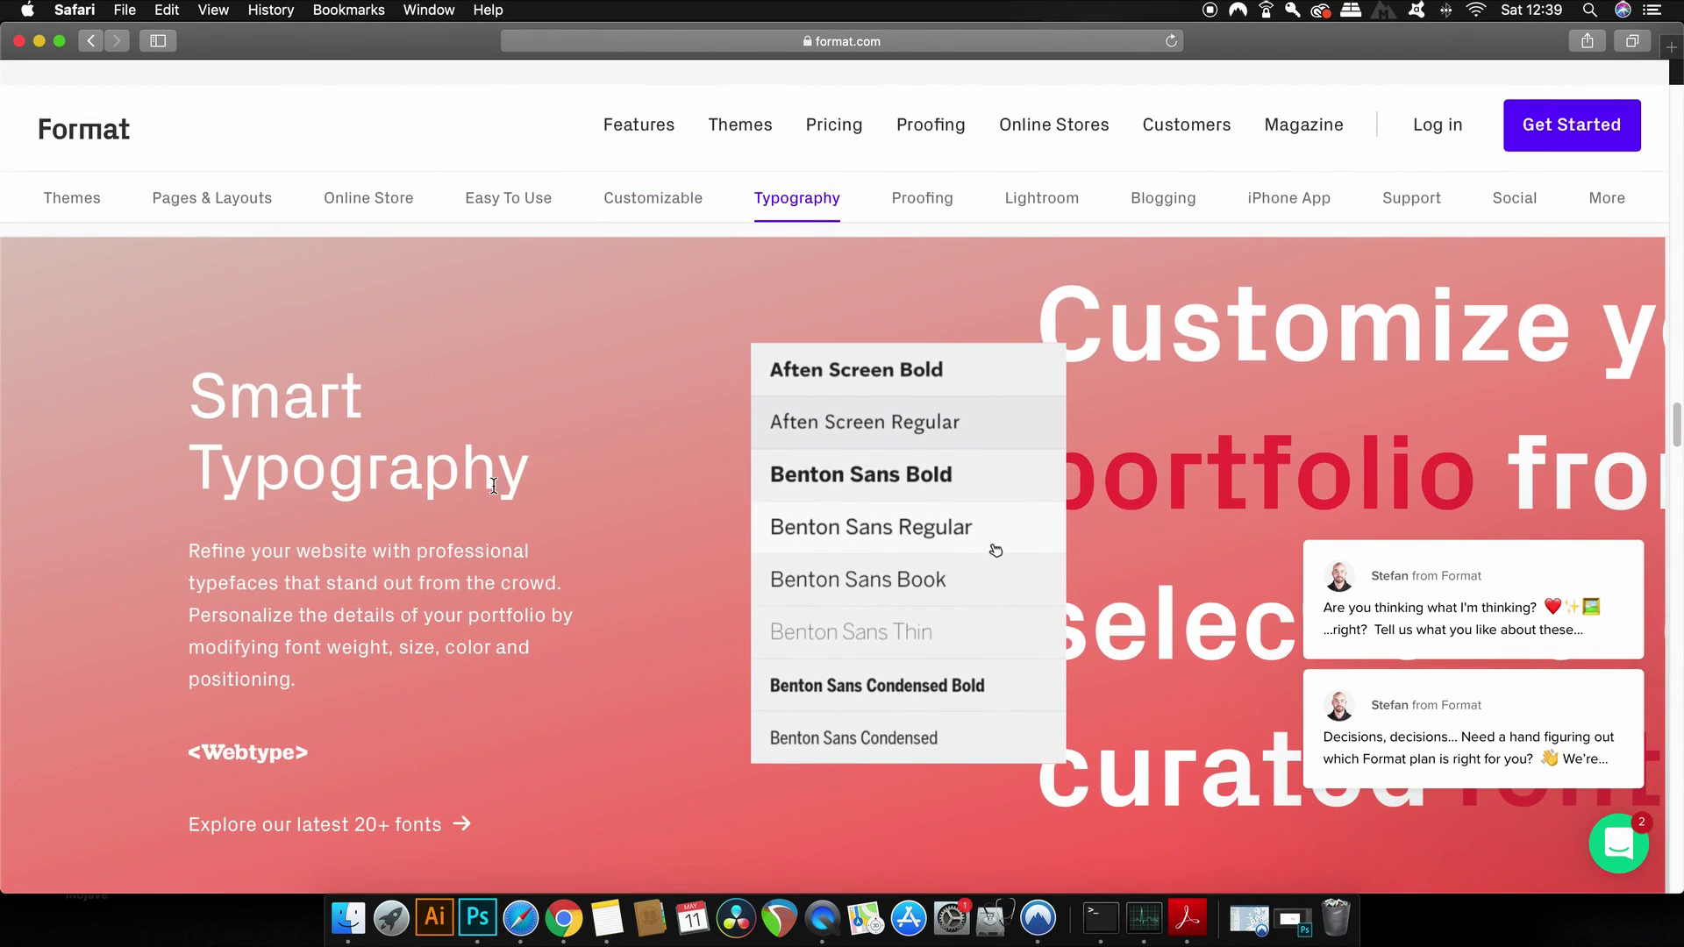